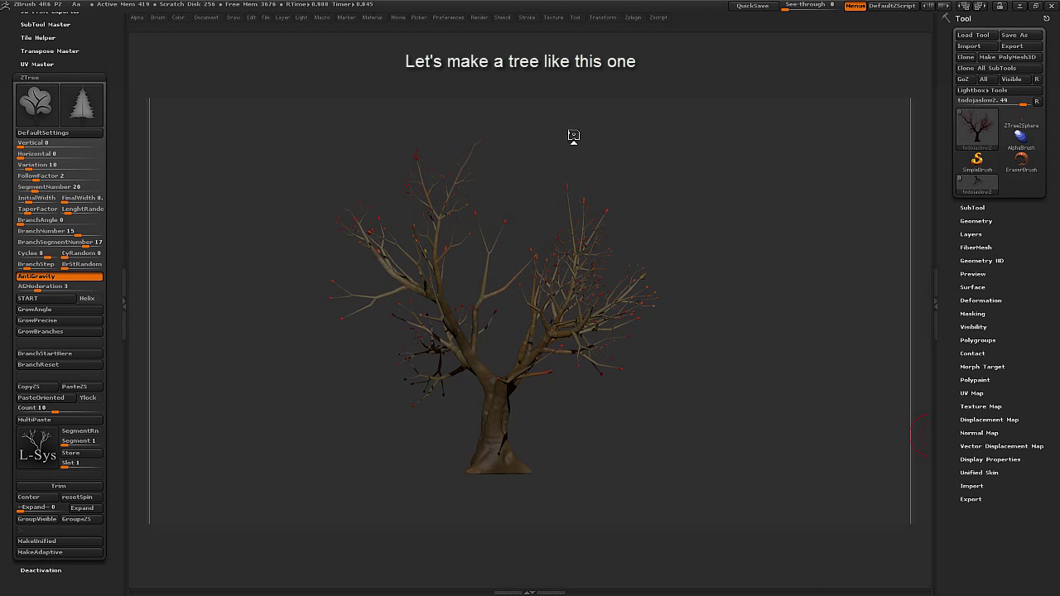
# Orbit the example tree to inspect it, then load the ZTreeZSphere starter trunk from the ZTree plugin.
pyautogui.moveTo(566, 138); pyautogui.dragTo(587, 153)
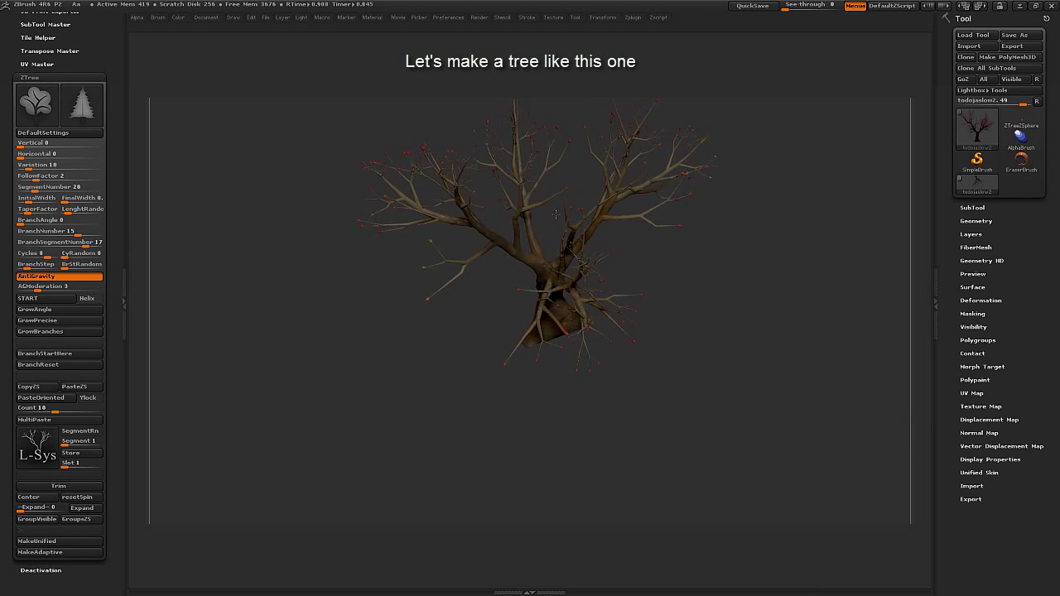
pyautogui.moveTo(677, 242)
pyautogui.mouseDown()
pyautogui.moveTo(676, 229)
pyautogui.moveTo(629, 199)
pyautogui.mouseUp()
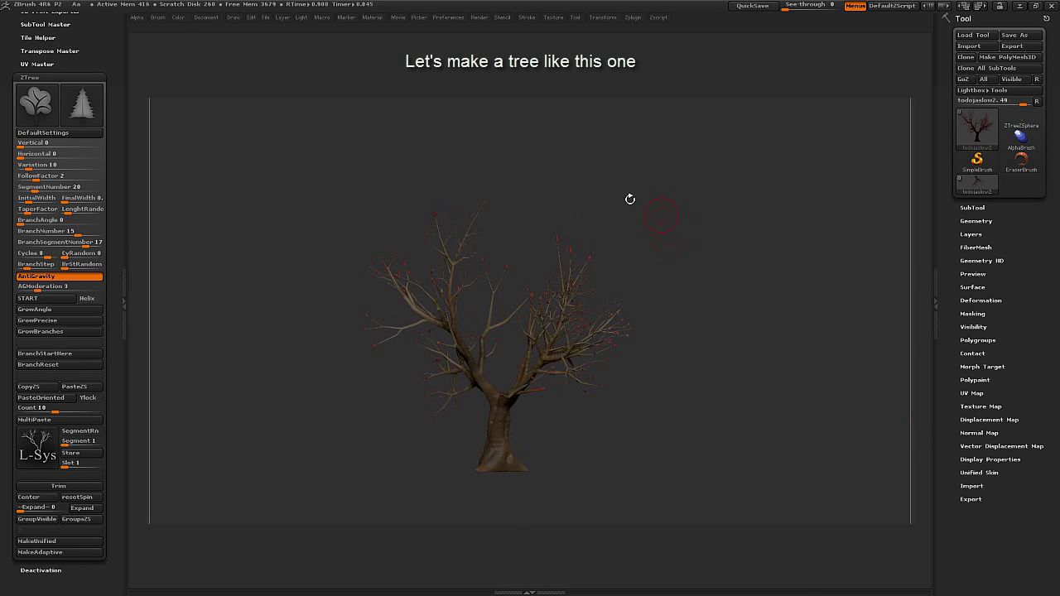
pyautogui.click(41, 298)
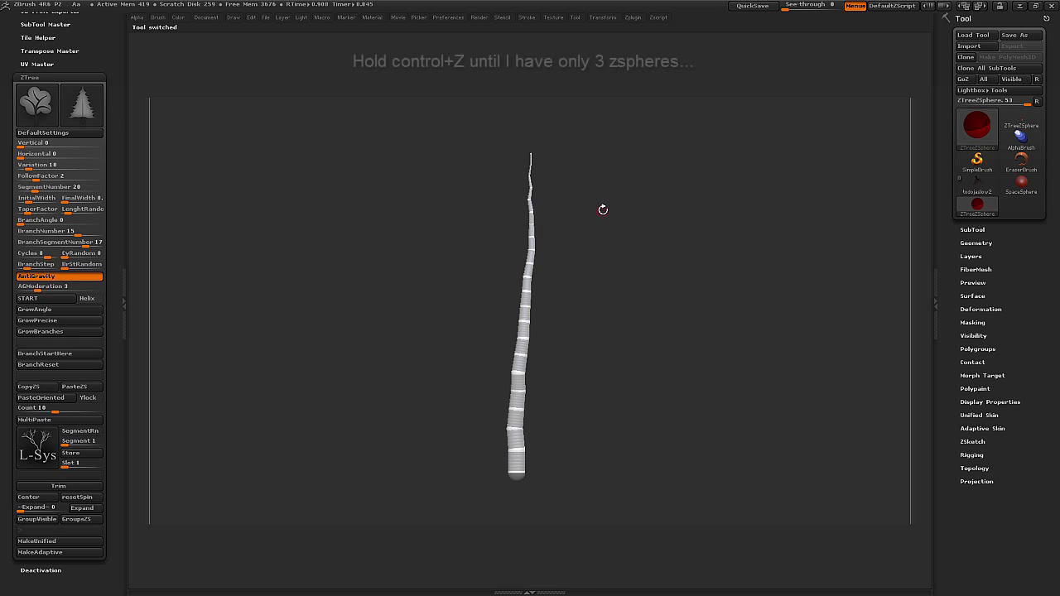
# Undo the trunk back to three ZSpheres, then lengthen it and widen it into a tapering trunk.
pyautogui.hotkey('ctrl', 'z')
pyautogui.hotkey('ctrl', 'z')
pyautogui.hotkey('ctrl', 'z')
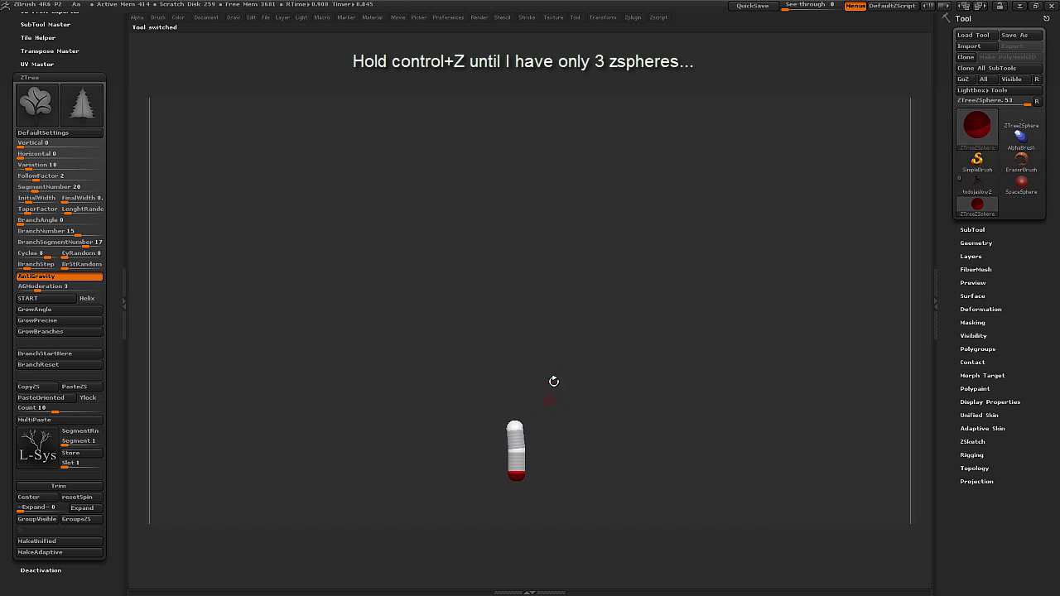
pyautogui.hotkey('ctrl', 'z')
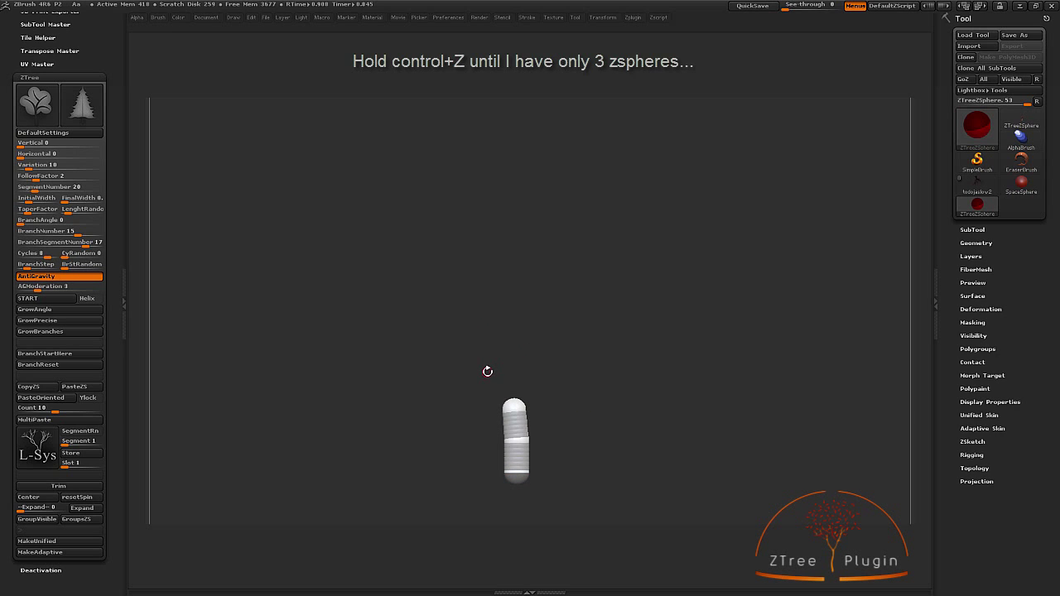
pyautogui.press('w')
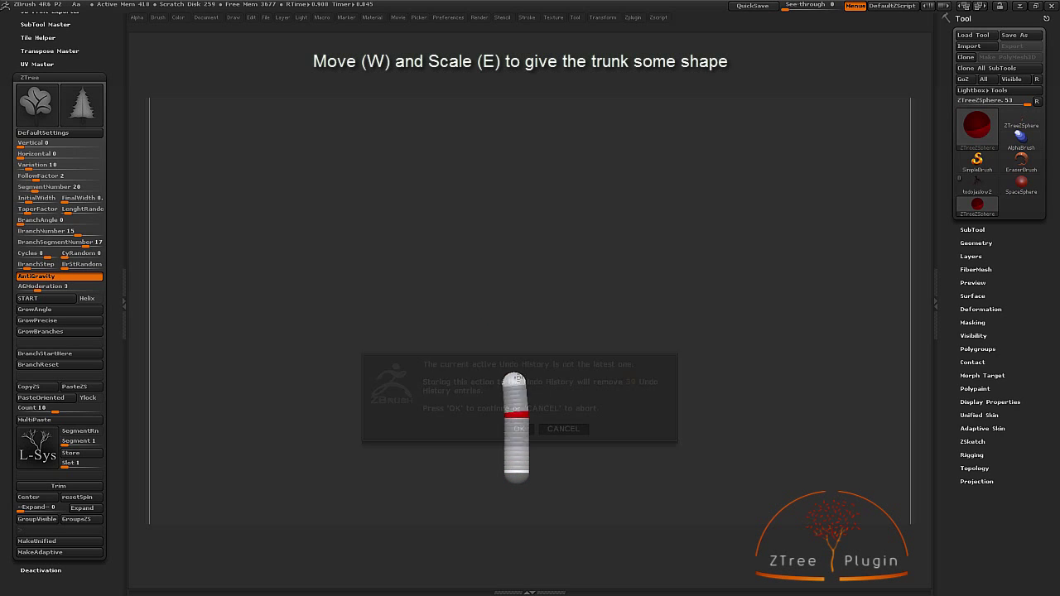
pyautogui.moveTo(519, 424); pyautogui.dragTo(510, 354)
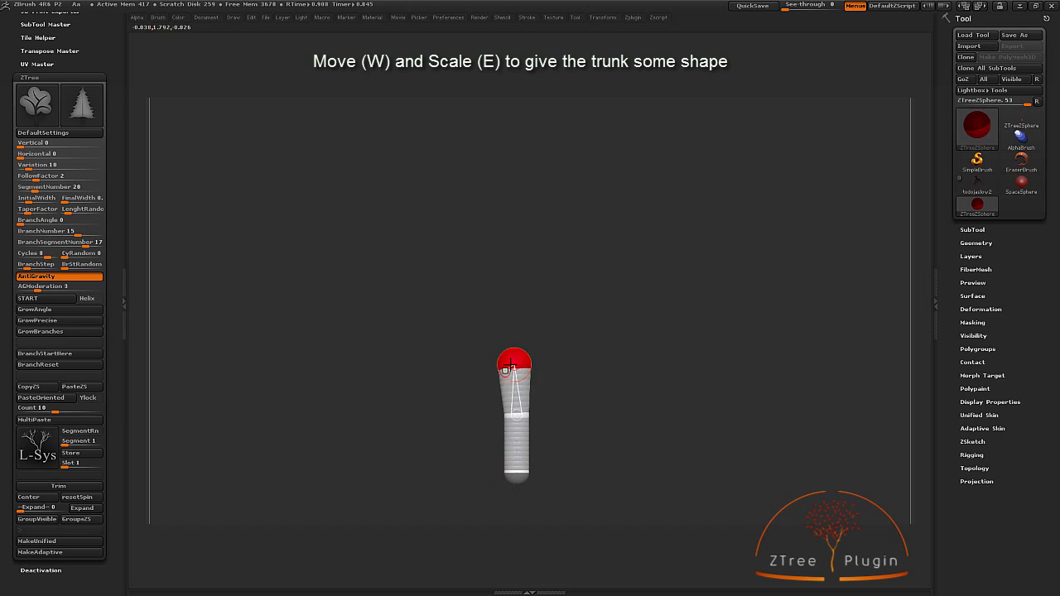
pyautogui.press('e')
pyautogui.moveTo(515, 409)
pyautogui.mouseDown()
pyautogui.moveTo(516, 478)
pyautogui.moveTo(517, 413)
pyautogui.mouseUp()
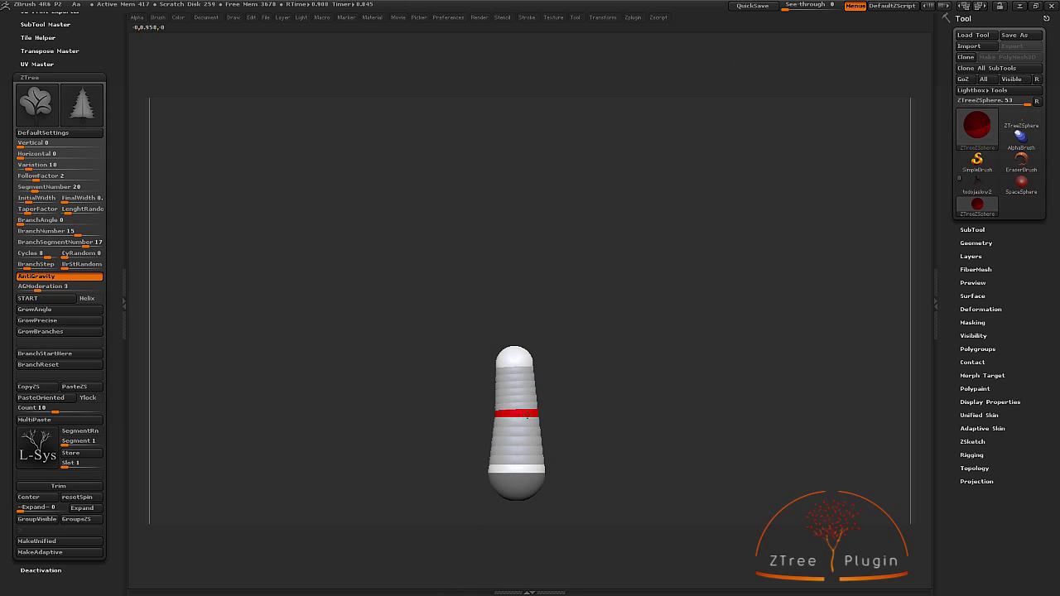
pyautogui.click(513, 358)
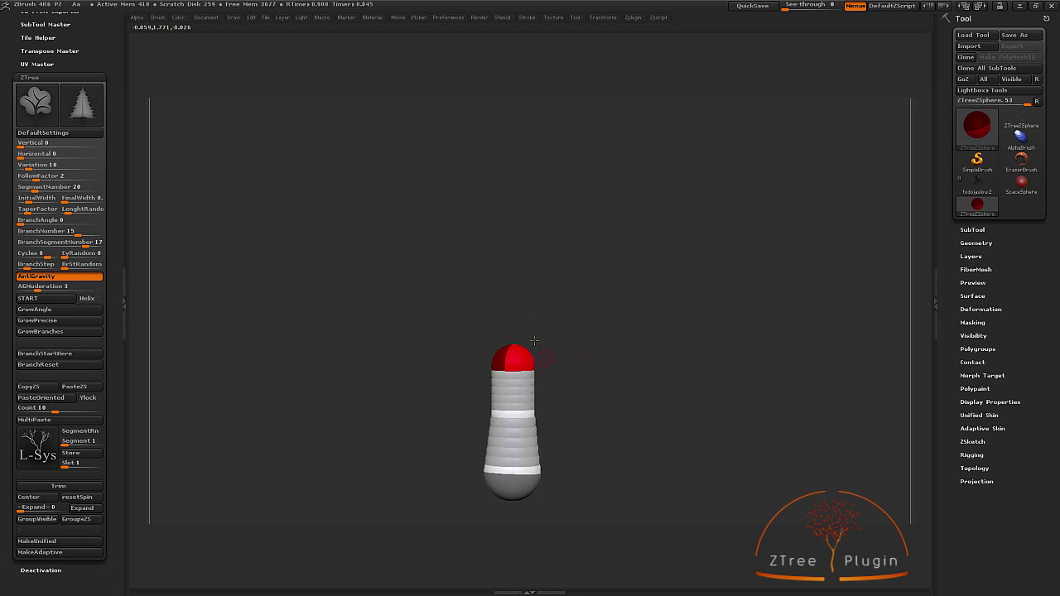
pyautogui.press('q')
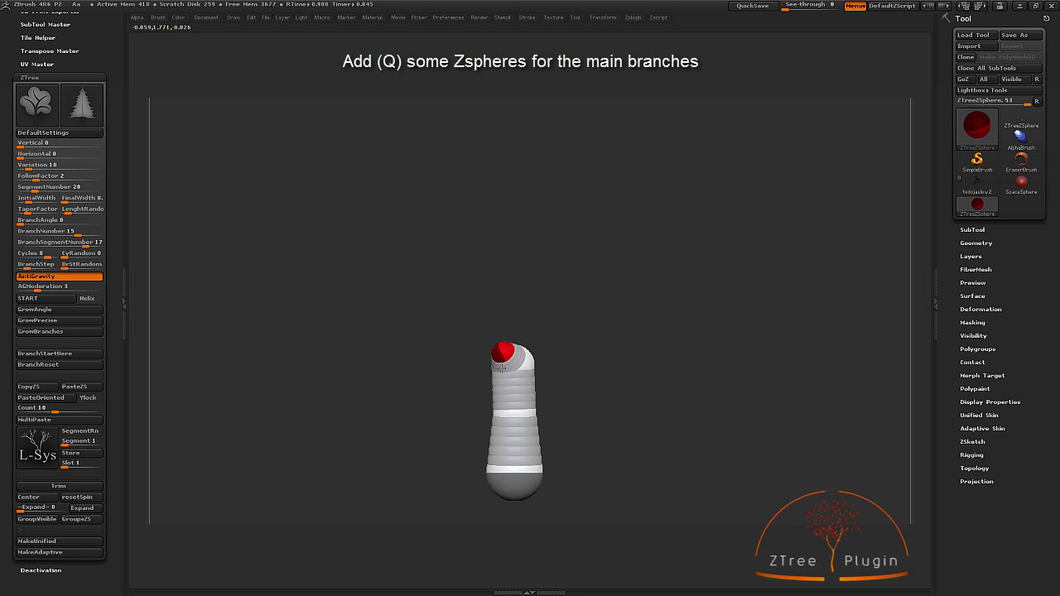
# Reset the ZTree settings to defaults and lower AGModeration to 3.
pyautogui.moveTo(500, 364); pyautogui.dragTo(604, 314)
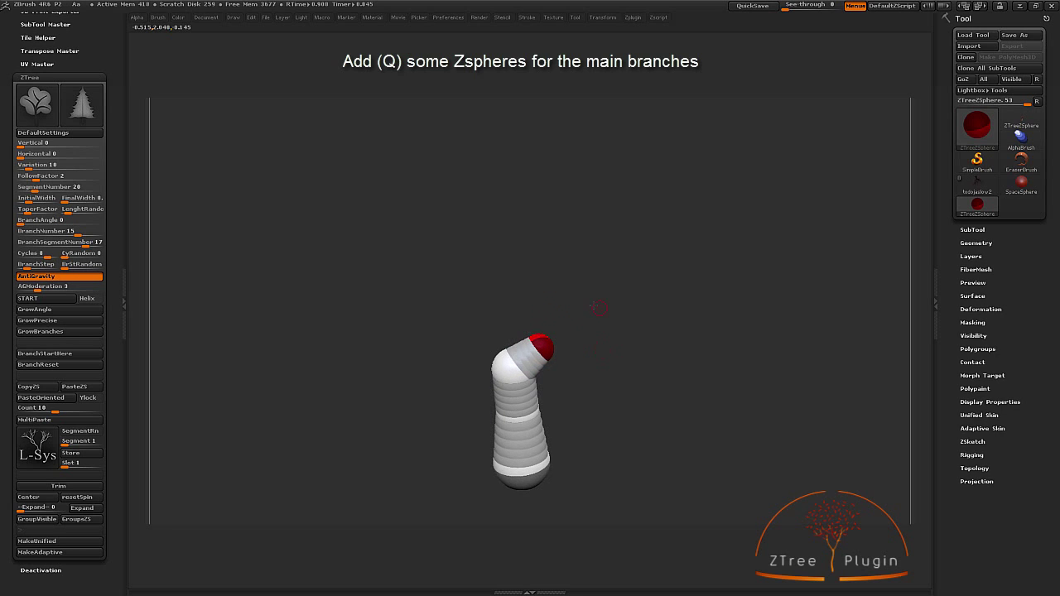
pyautogui.click(70, 132)
pyautogui.moveTo(58, 285); pyautogui.dragTo(38, 285)
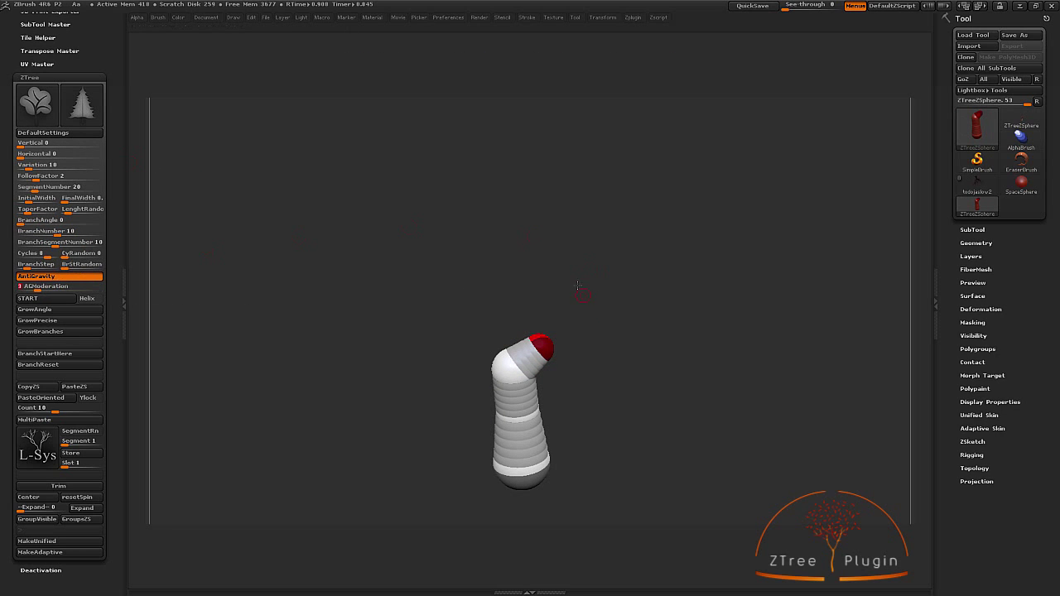
# Add branch ZSpheres at the trunk top, forming a Y-shaped pair of branch stubs.
pyautogui.moveTo(578, 285); pyautogui.dragTo(543, 342)
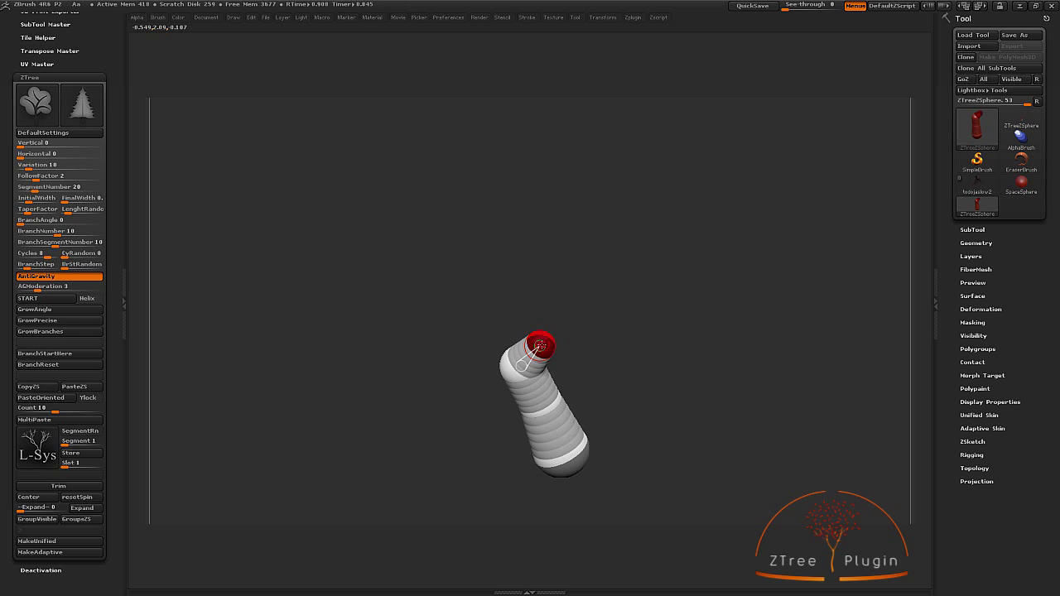
pyautogui.moveTo(582, 342)
pyautogui.mouseDown()
pyautogui.moveTo(597, 329)
pyautogui.moveTo(533, 342)
pyautogui.mouseUp()
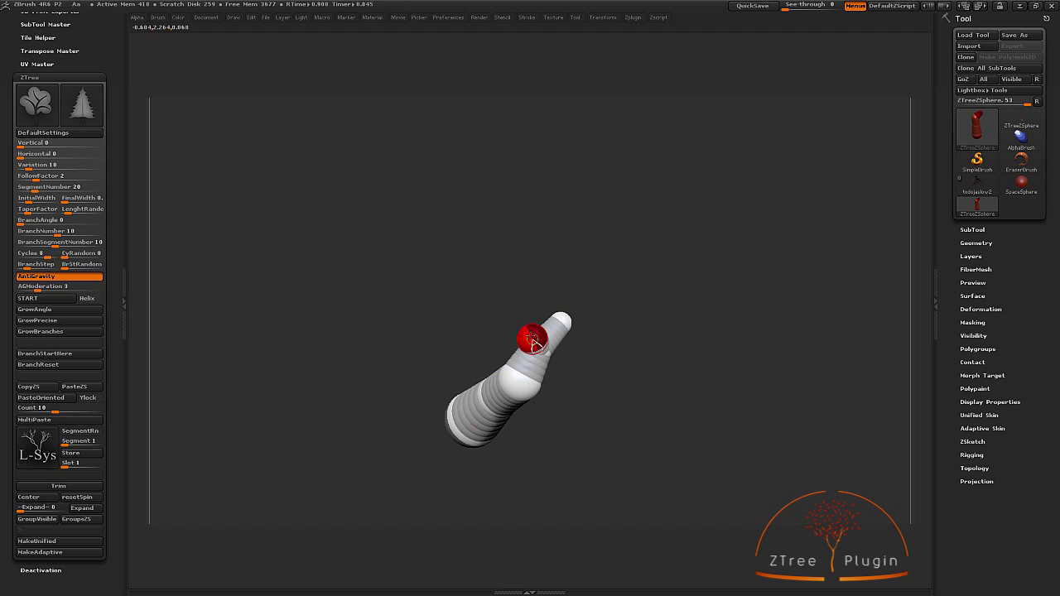
pyautogui.moveTo(532, 340); pyautogui.dragTo(524, 296)
pyautogui.moveTo(526, 246)
pyautogui.mouseDown()
pyautogui.moveTo(591, 190)
pyautogui.moveTo(592, 307)
pyautogui.moveTo(525, 343)
pyautogui.moveTo(575, 375)
pyautogui.moveTo(573, 358)
pyautogui.mouseUp()
pyautogui.moveTo(592, 317)
pyautogui.mouseDown()
pyautogui.moveTo(600, 350)
pyautogui.moveTo(665, 260)
pyautogui.moveTo(607, 325)
pyautogui.mouseUp()
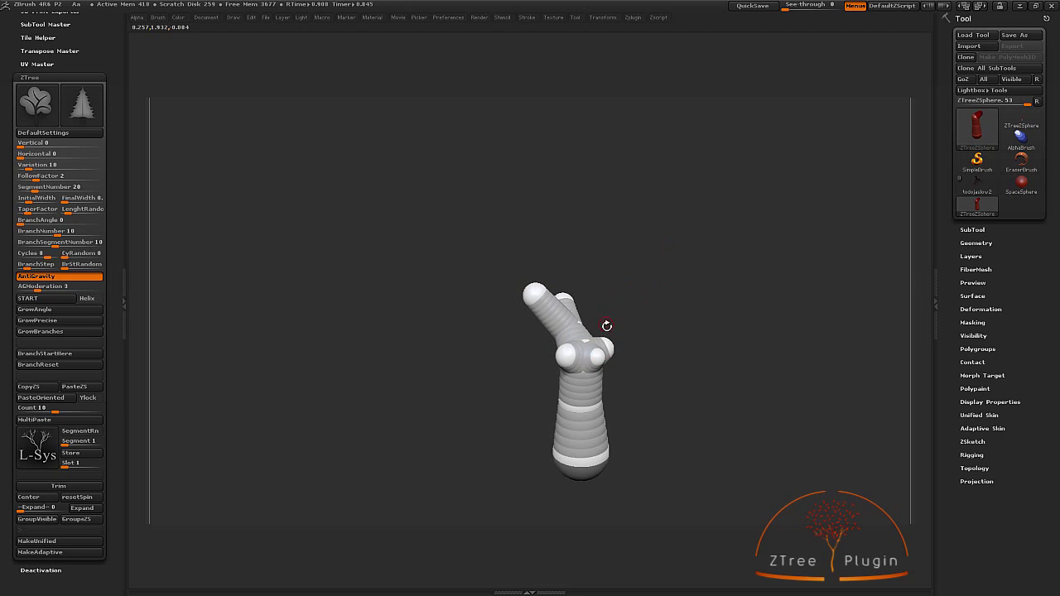
pyautogui.moveTo(551, 351)
pyautogui.mouseDown()
pyautogui.moveTo(610, 355)
pyautogui.moveTo(626, 340)
pyautogui.moveTo(656, 354)
pyautogui.mouseUp()
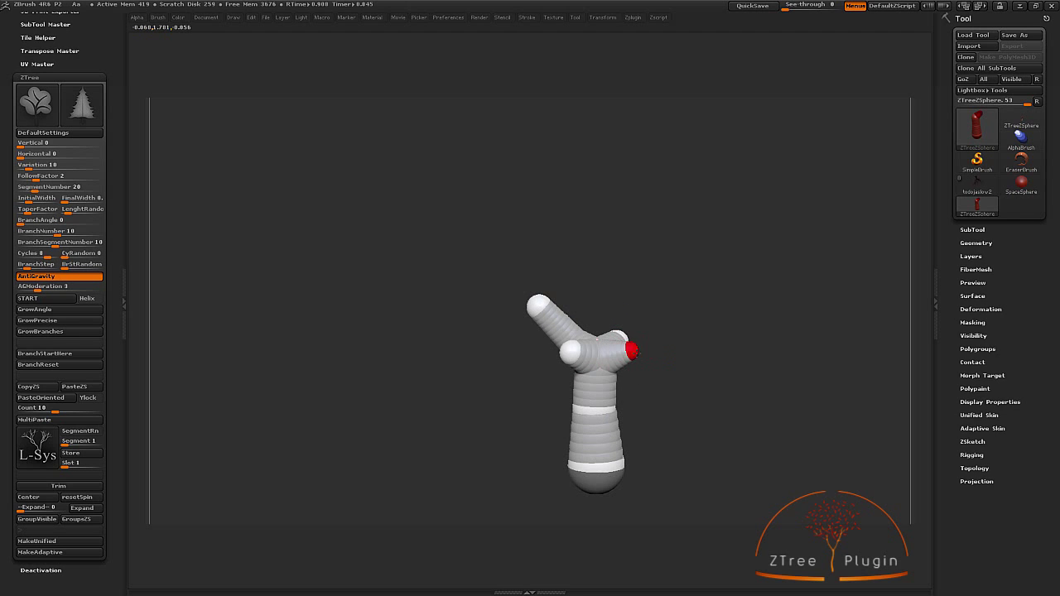
pyautogui.moveTo(602, 316); pyautogui.dragTo(563, 322)
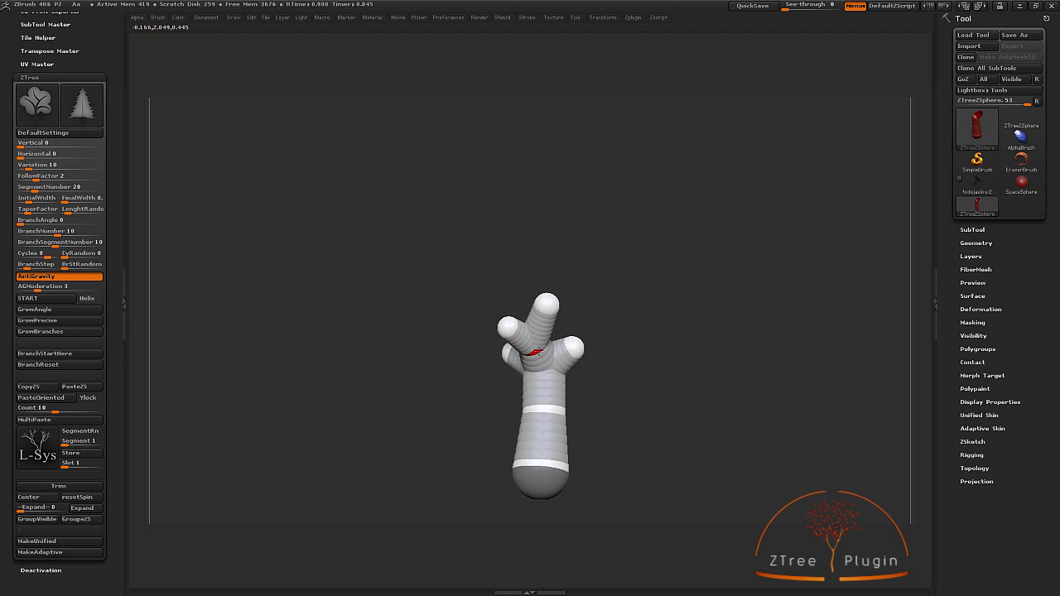
pyautogui.moveTo(585, 287)
pyautogui.mouseDown()
pyautogui.moveTo(627, 317)
pyautogui.moveTo(623, 338)
pyautogui.moveTo(680, 252)
pyautogui.mouseUp()
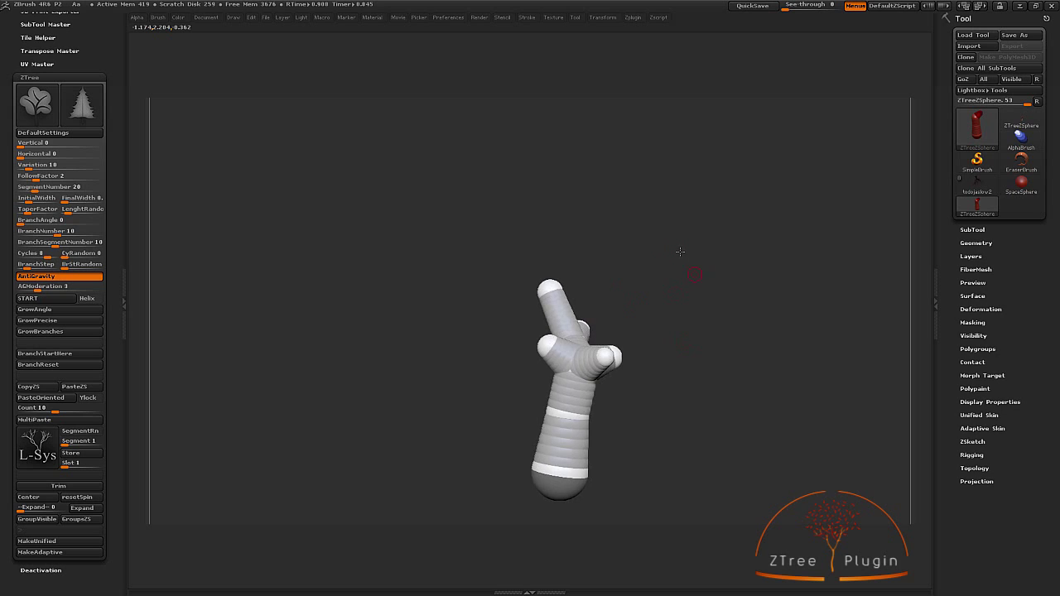
pyautogui.moveTo(639, 215); pyautogui.dragTo(656, 317)
# Add two root ZSpheres at the lower trunk base and shrink one of them.
pyautogui.moveTo(563, 454)
pyautogui.mouseDown()
pyautogui.moveTo(571, 414)
pyautogui.moveTo(487, 434)
pyautogui.mouseUp()
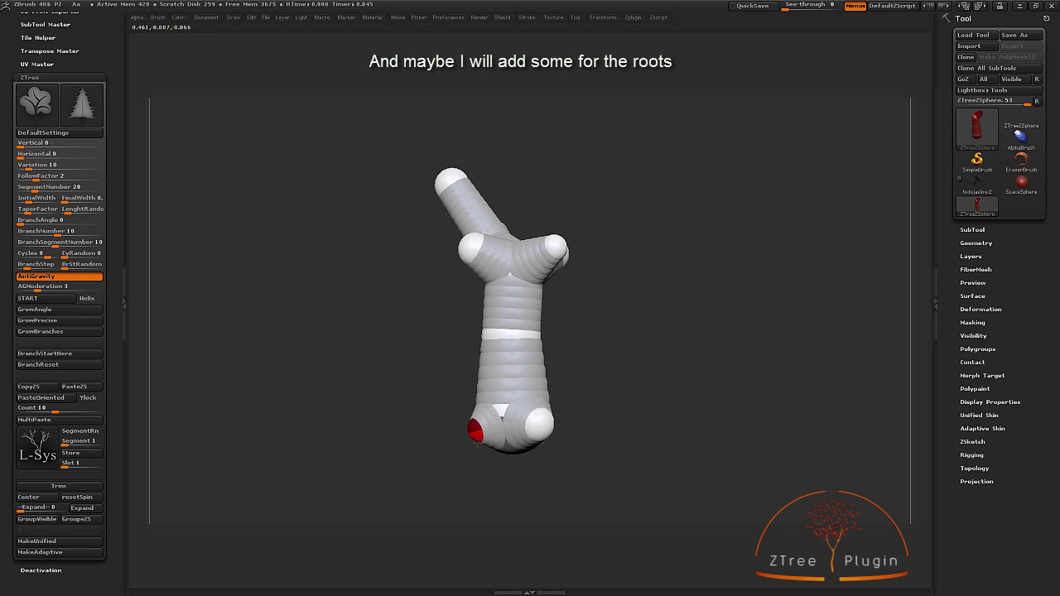
pyautogui.moveTo(579, 472); pyautogui.dragTo(533, 461)
pyautogui.moveTo(486, 431); pyautogui.dragTo(496, 427)
pyautogui.moveTo(587, 371)
pyautogui.mouseDown()
pyautogui.moveTo(650, 346)
pyautogui.moveTo(652, 370)
pyautogui.mouseUp()
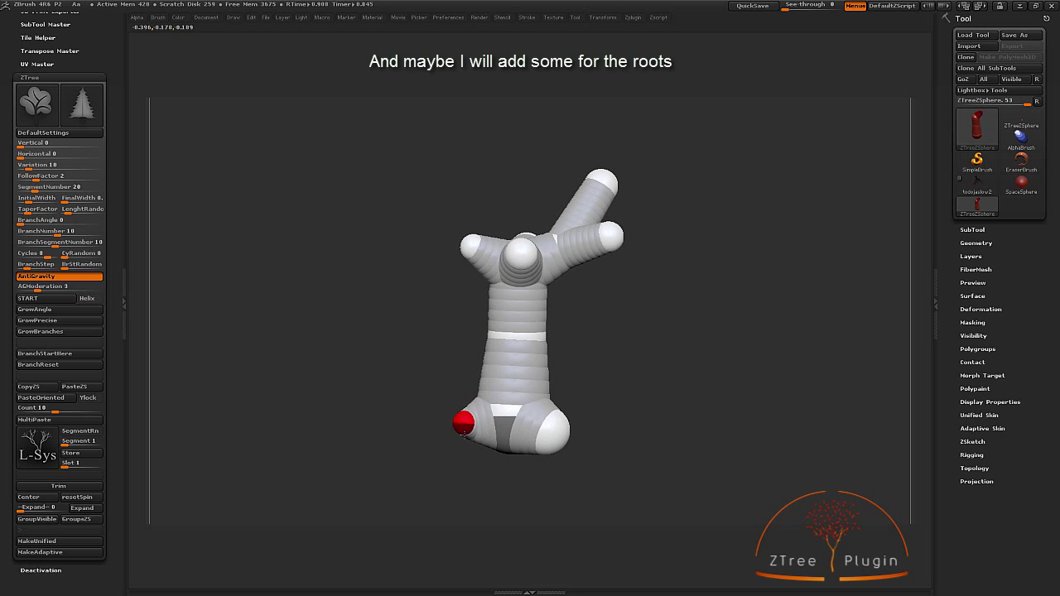
pyautogui.moveTo(463, 425); pyautogui.dragTo(457, 430)
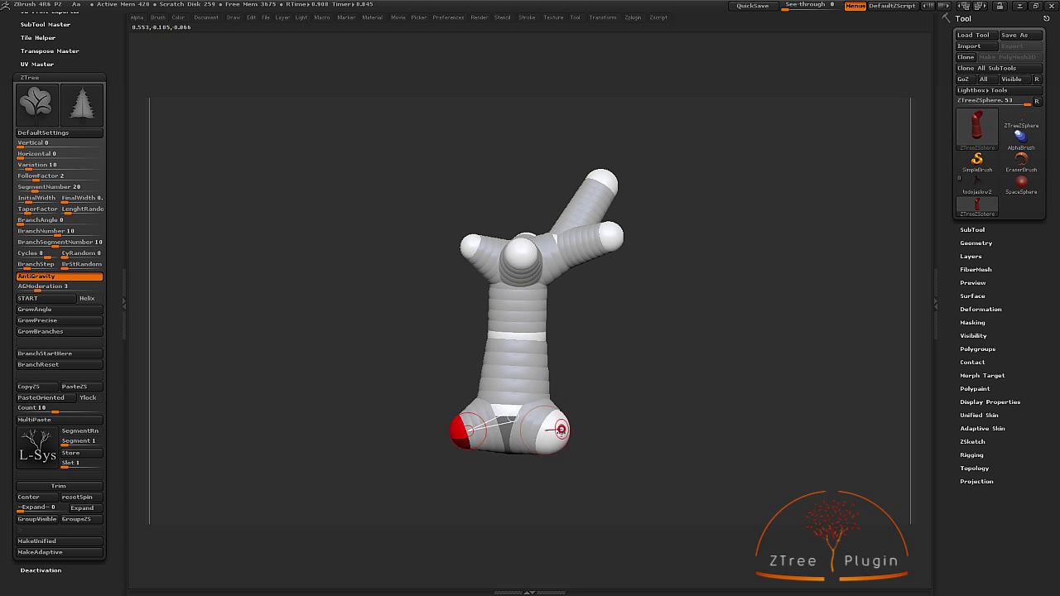
pyautogui.moveTo(580, 464); pyautogui.dragTo(613, 398)
pyautogui.moveTo(621, 286)
pyautogui.keyDown('alt'); pyautogui.mouseDown()
pyautogui.moveTo(700, 283)
pyautogui.moveTo(627, 340)
pyautogui.moveTo(618, 316)
pyautogui.mouseUp(); pyautogui.keyUp('alt')
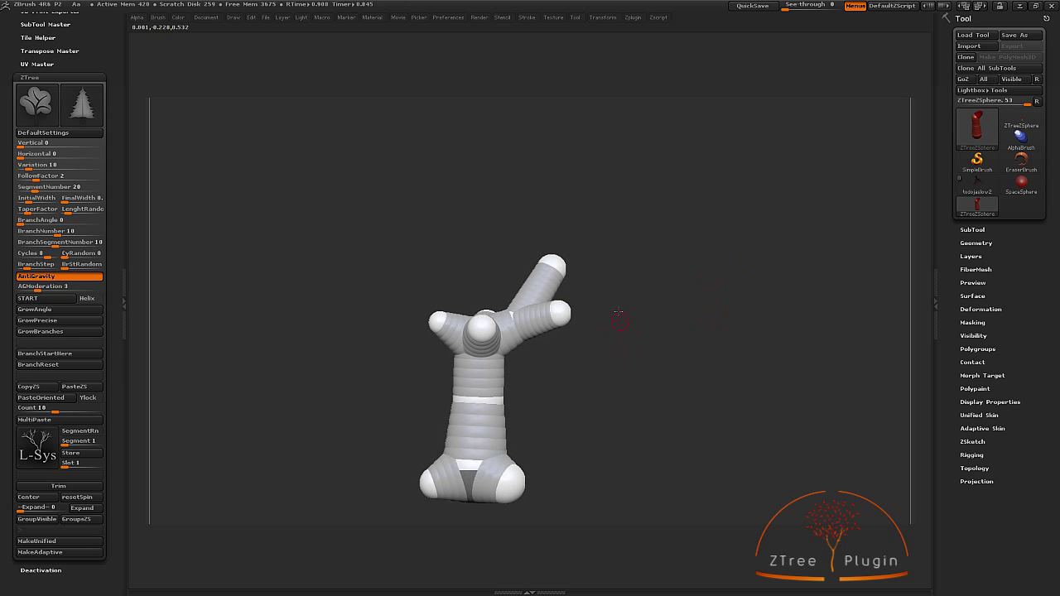
# From the right branch tip, set BranchAngle to 0 and grow several long curving branches.
pyautogui.click(557, 308)
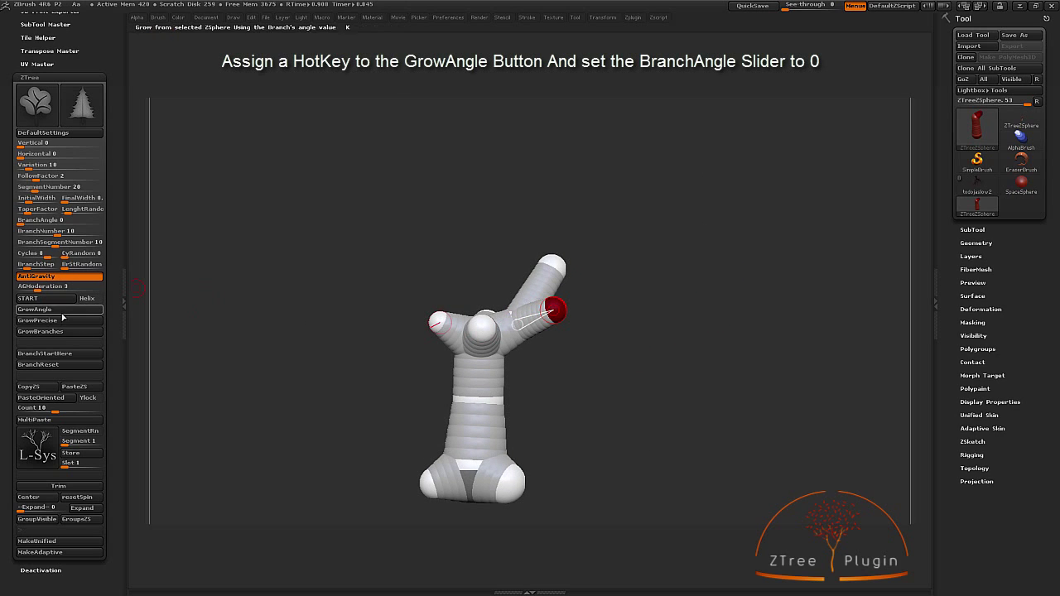
pyautogui.write('35')
pyautogui.click(40, 219)
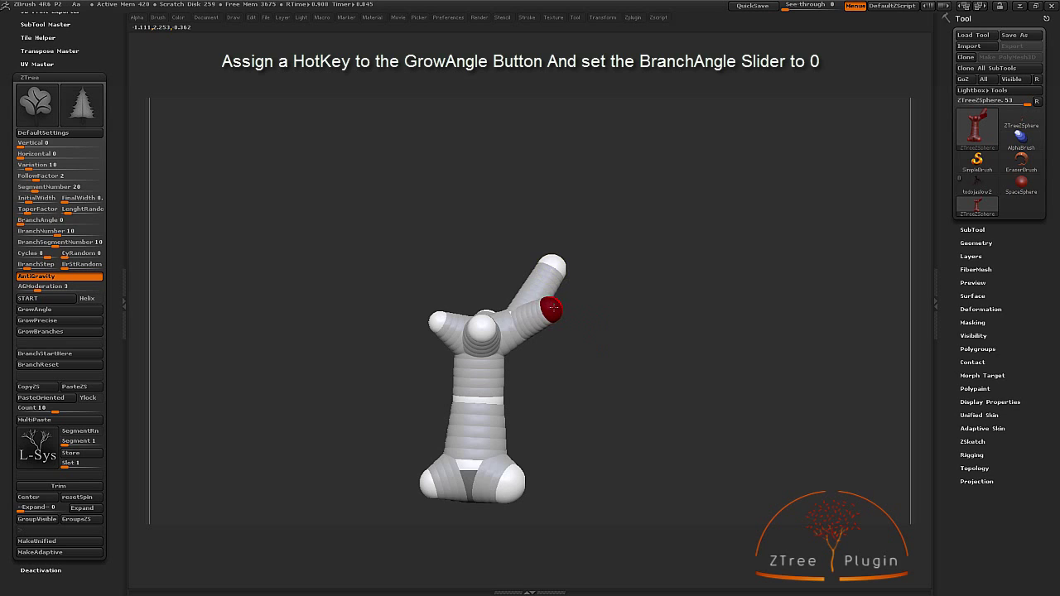
pyautogui.press('g')
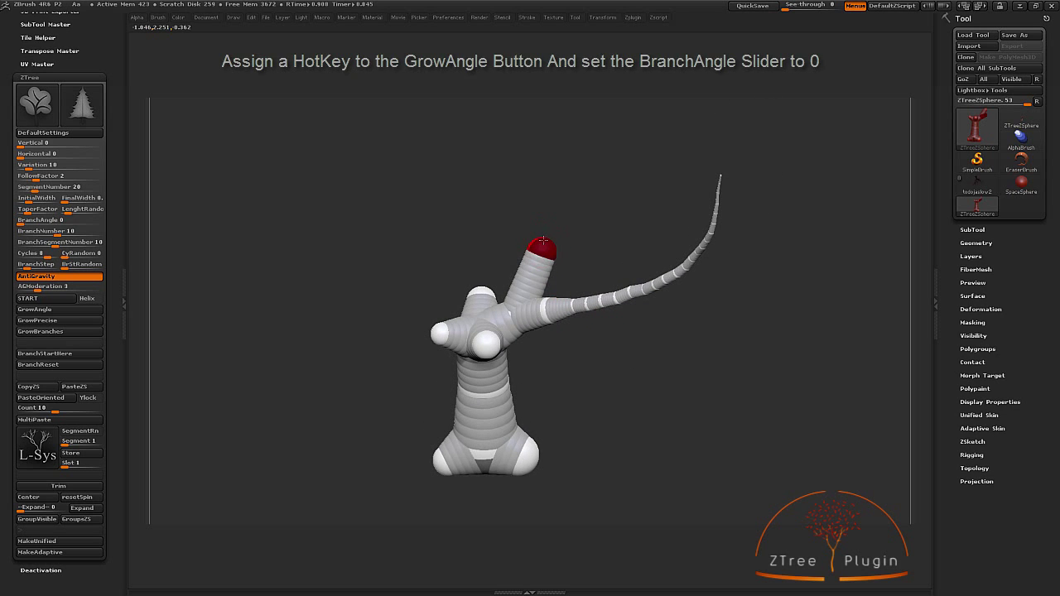
pyautogui.press('k')
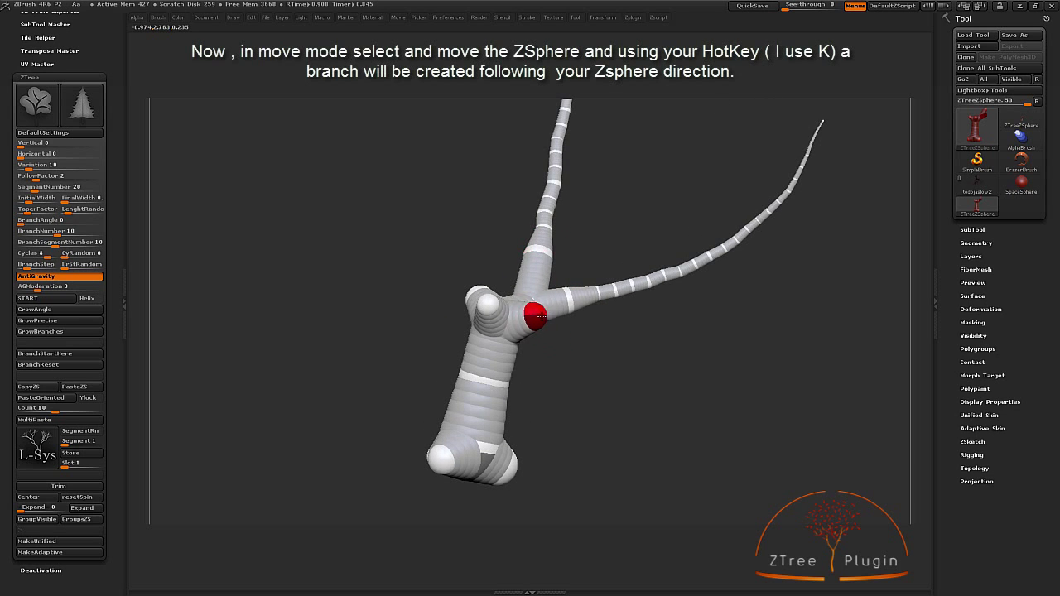
pyautogui.moveTo(596, 348)
pyautogui.mouseDown()
pyautogui.moveTo(620, 350)
pyautogui.moveTo(579, 339)
pyautogui.mouseUp()
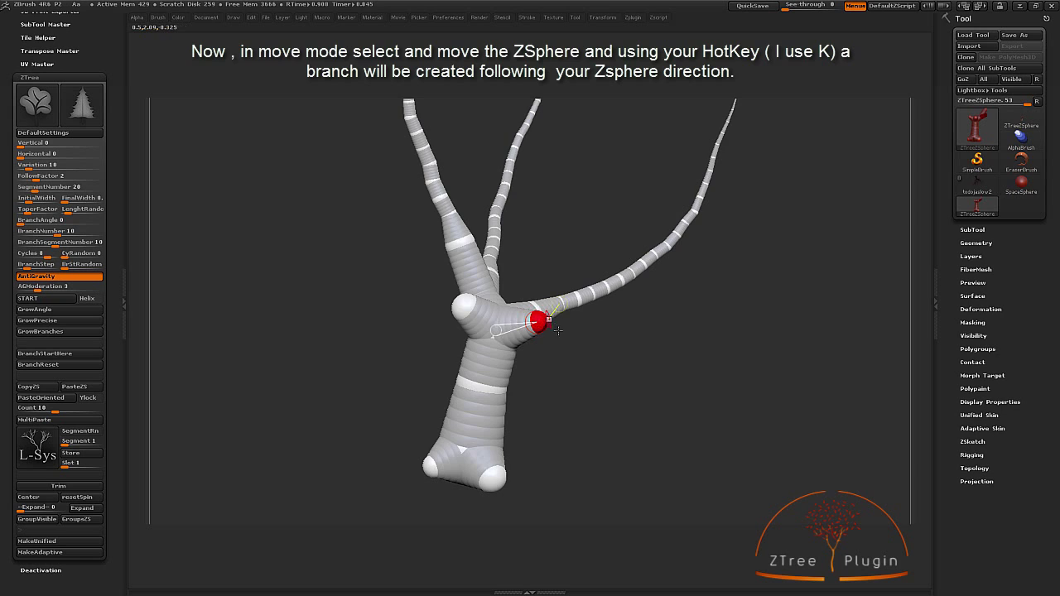
pyautogui.press('k')
# Zoom the tree to fill the canvas and pull a left branch down and right.
pyautogui.moveTo(675, 323)
pyautogui.mouseDown()
pyautogui.moveTo(659, 361)
pyautogui.moveTo(720, 388)
pyautogui.mouseUp()
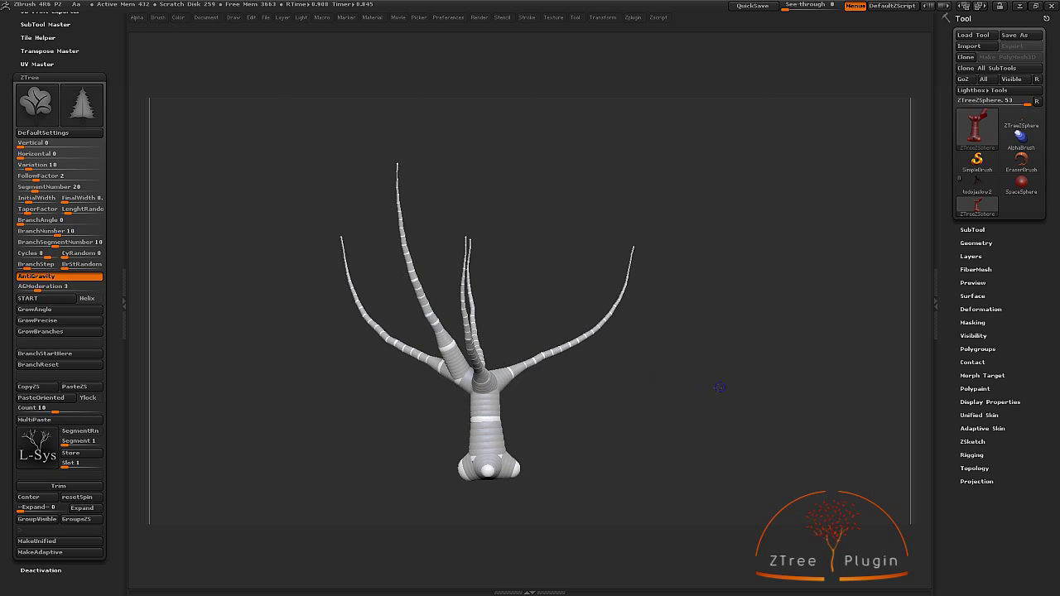
pyautogui.moveTo(636, 330); pyautogui.dragTo(423, 307)
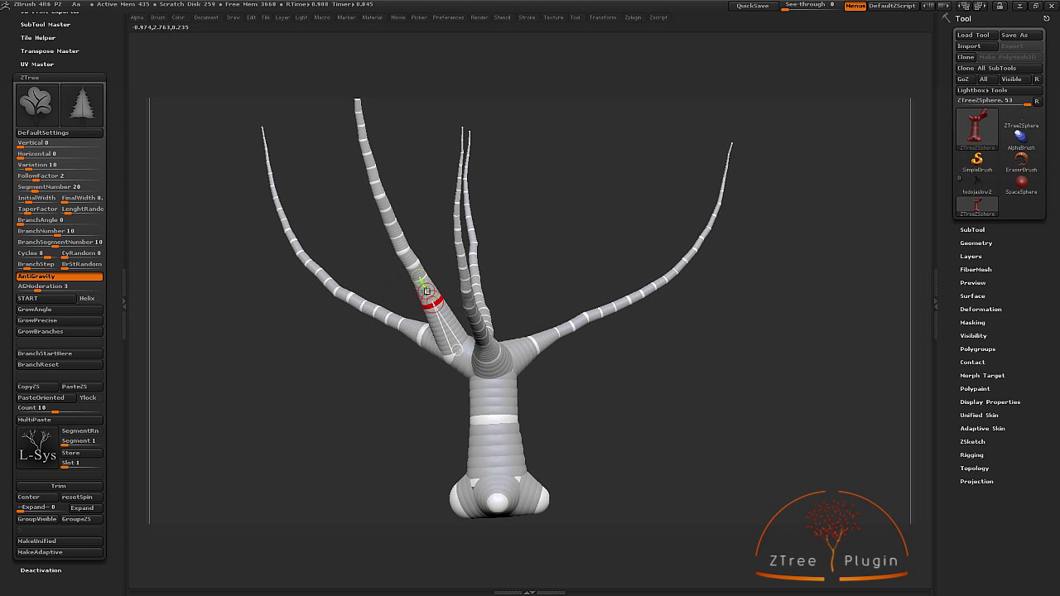
pyautogui.moveTo(429, 292)
pyautogui.mouseDown()
pyautogui.moveTo(487, 364)
pyautogui.moveTo(563, 404)
pyautogui.moveTo(505, 354)
pyautogui.moveTo(549, 338)
pyautogui.moveTo(599, 390)
pyautogui.moveTo(438, 280)
pyautogui.mouseUp()
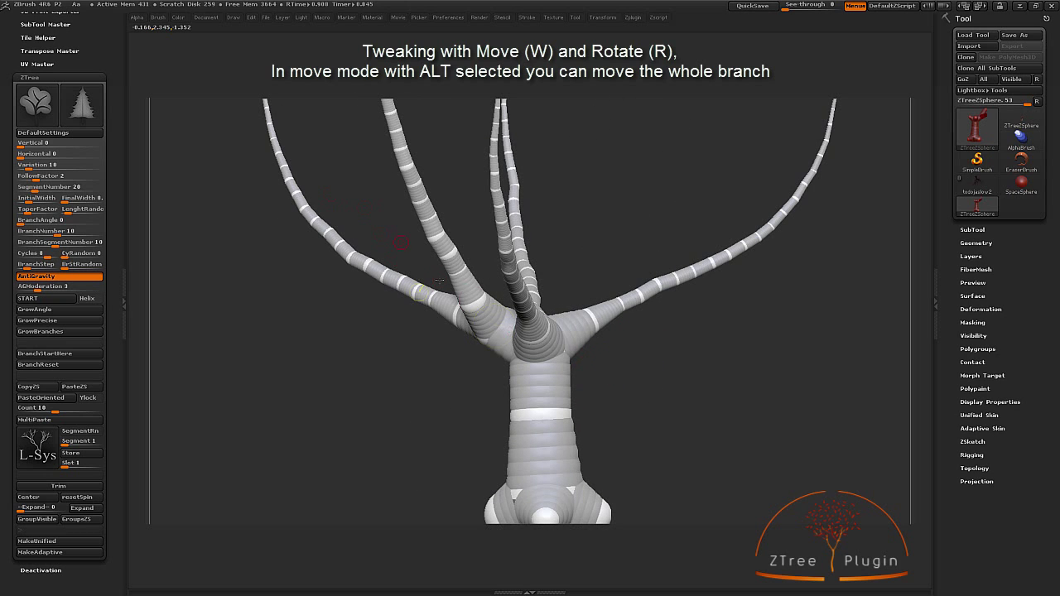
pyautogui.moveTo(493, 320)
pyautogui.mouseDown()
pyautogui.moveTo(485, 295)
pyautogui.moveTo(496, 253)
pyautogui.moveTo(682, 347)
pyautogui.moveTo(537, 401)
pyautogui.mouseUp()
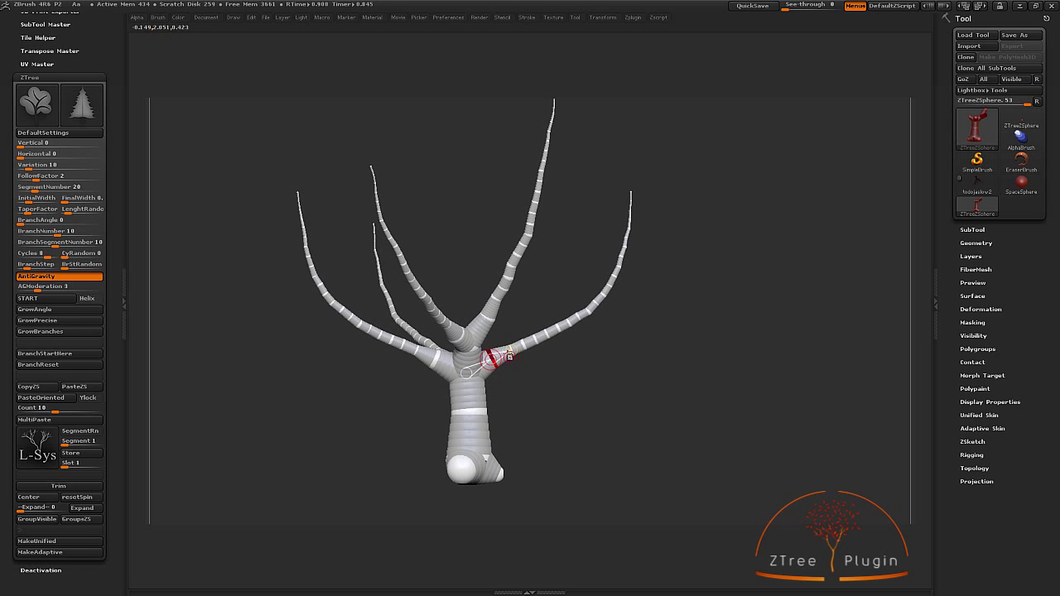
pyautogui.moveTo(490, 356)
pyautogui.mouseDown()
pyautogui.moveTo(389, 353)
pyautogui.moveTo(393, 376)
pyautogui.moveTo(569, 284)
pyautogui.mouseUp()
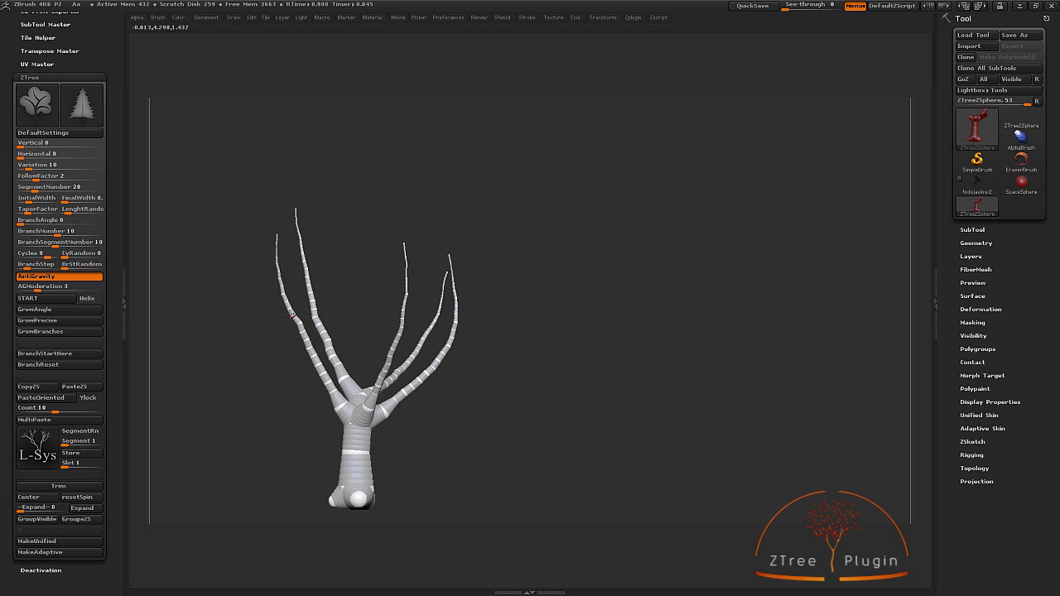
pyautogui.moveTo(457, 326)
pyautogui.mouseDown()
pyautogui.moveTo(487, 304)
pyautogui.moveTo(537, 399)
pyautogui.moveTo(445, 397)
pyautogui.mouseUp()
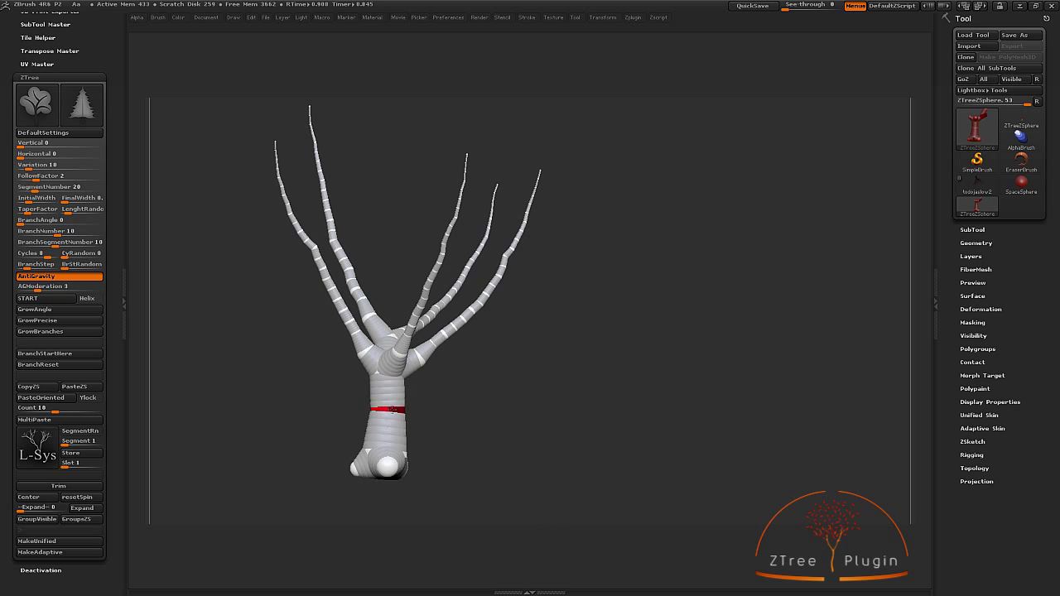
pyautogui.moveTo(408, 467)
pyautogui.mouseDown()
pyautogui.moveTo(542, 431)
pyautogui.moveTo(541, 355)
pyautogui.mouseUp()
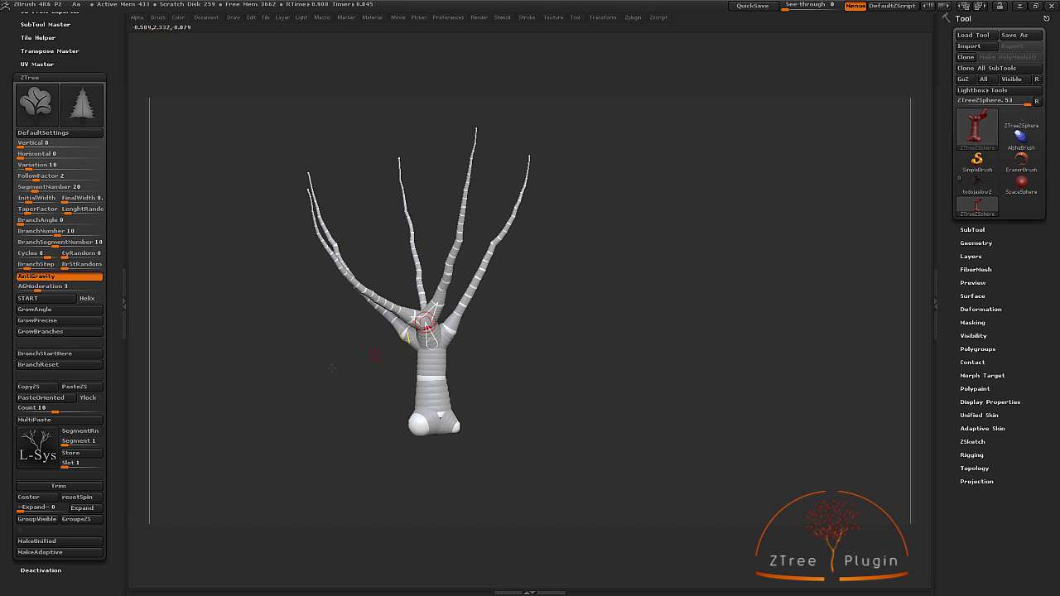
# Set BranchNumber to 15 and BranchAngle to 55.
pyautogui.click(72, 231)
pyautogui.write('15')
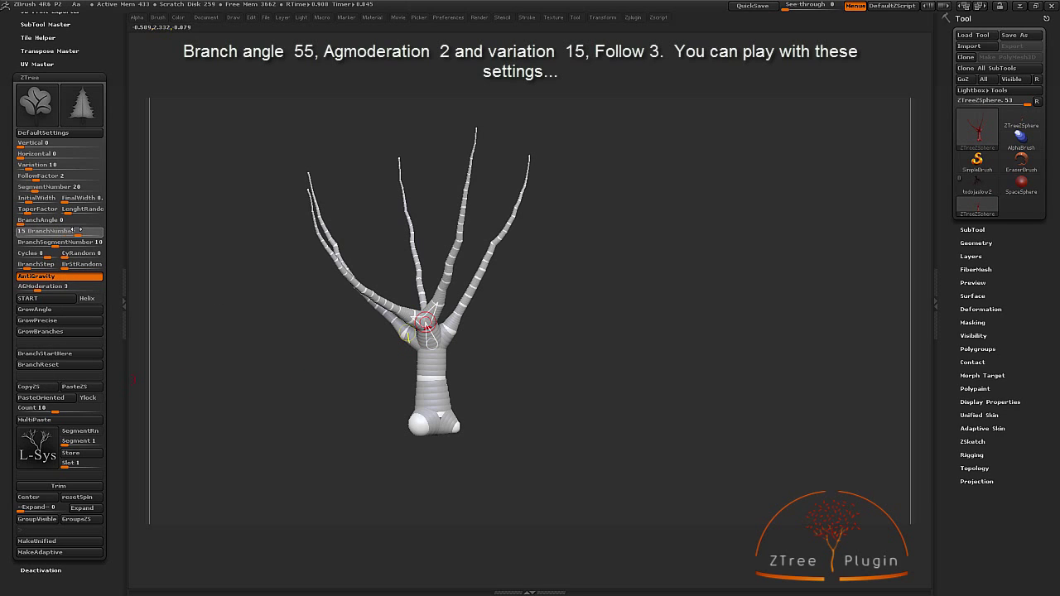
pyautogui.press('Return')
pyautogui.click(47, 220)
pyautogui.write('55')
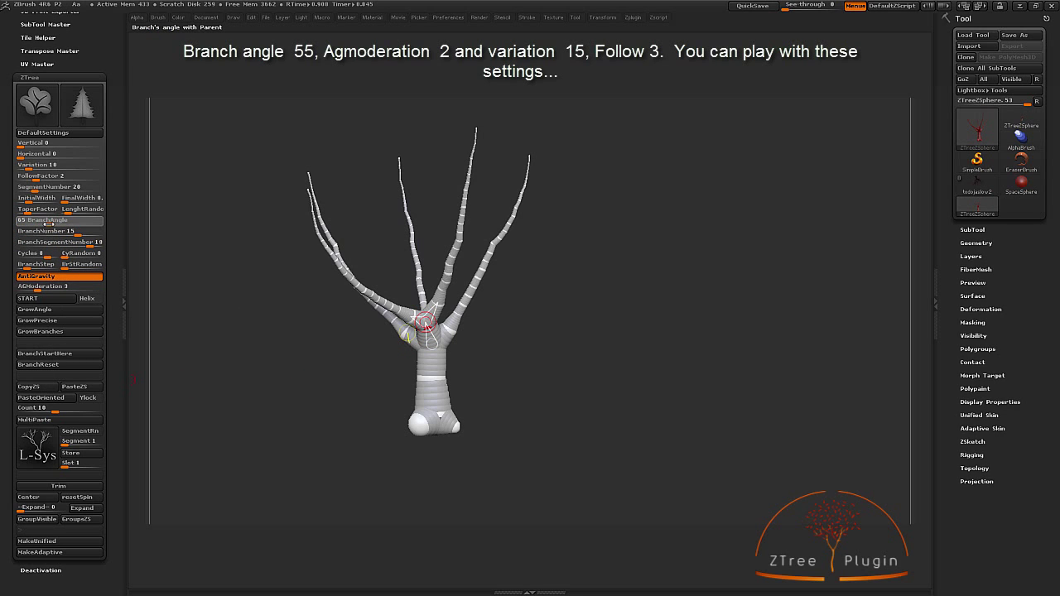
pyautogui.press('Return')
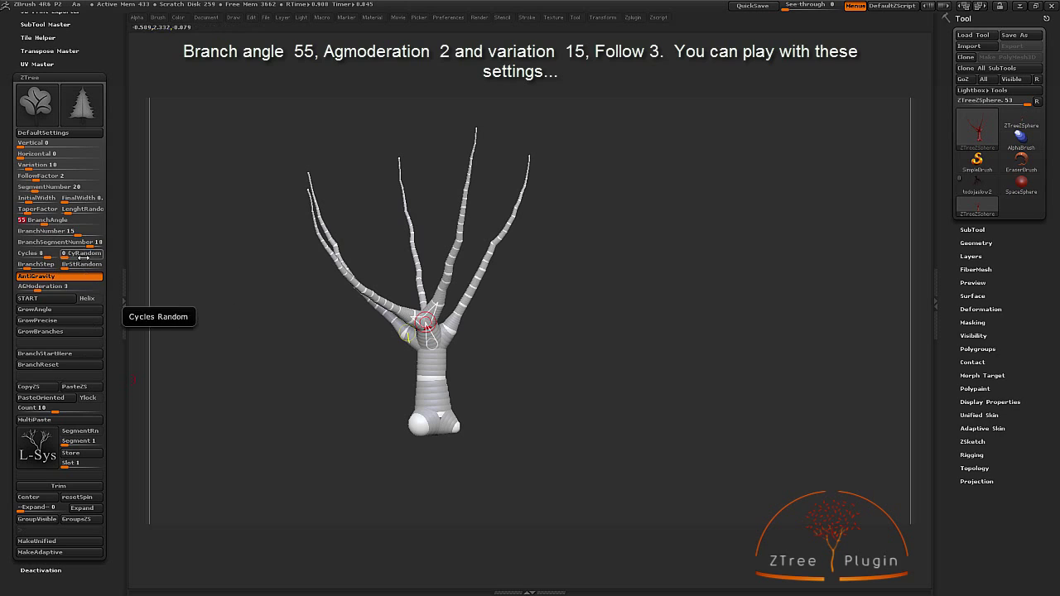
# Set AGModeration 2, Variation 15 and FollowFactor 3 to regenerate the branches.
pyautogui.click(36, 286)
pyautogui.write('2')
pyautogui.press('Return')
pyautogui.click(33, 165)
pyautogui.write('15')
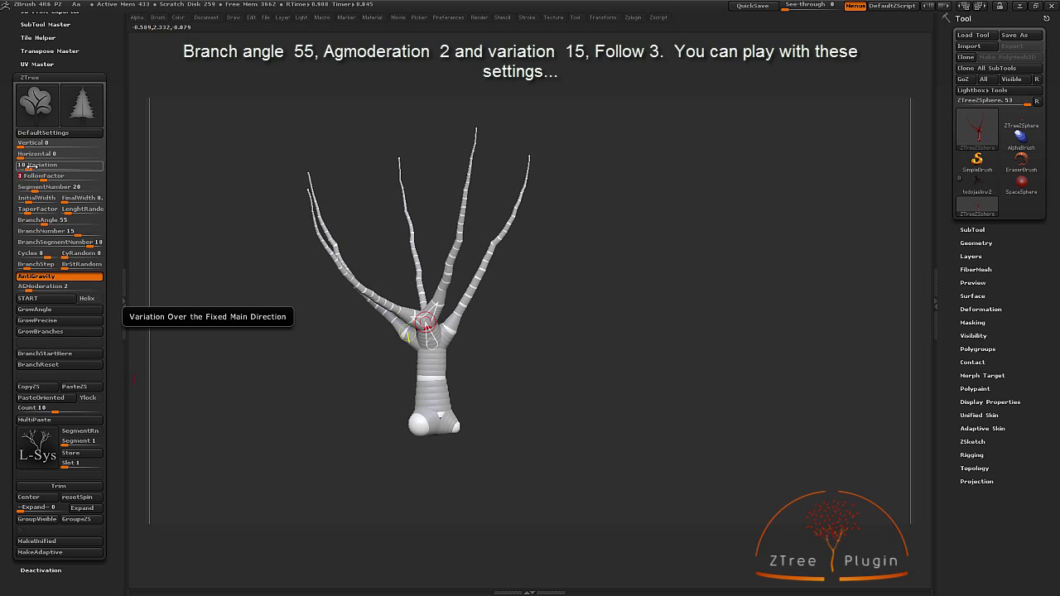
pyautogui.click(36, 176)
pyautogui.write('3')
pyautogui.press('Return')
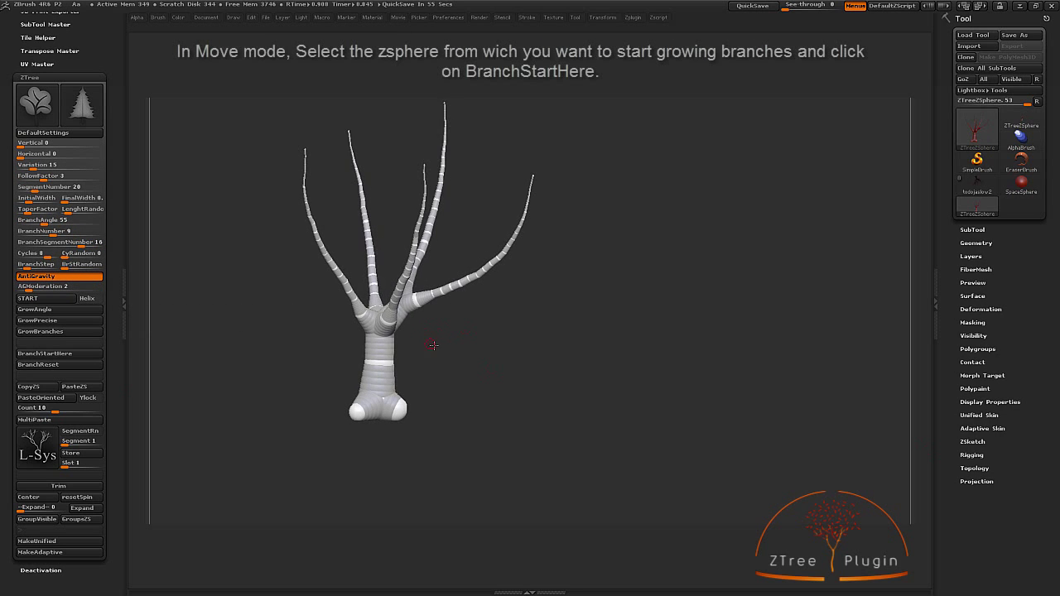
# Start branching at the right-limb zsphere, grow eight rounds of branches, then set BranchNumber to 20.
pyautogui.click(429, 296)
pyautogui.click(65, 354)
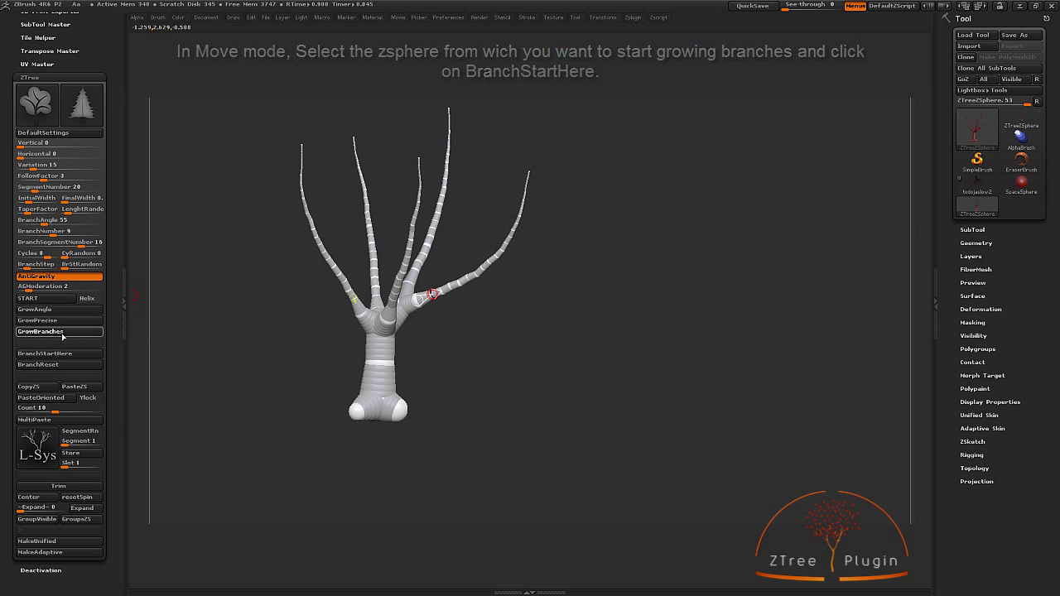
pyautogui.click(62, 331)
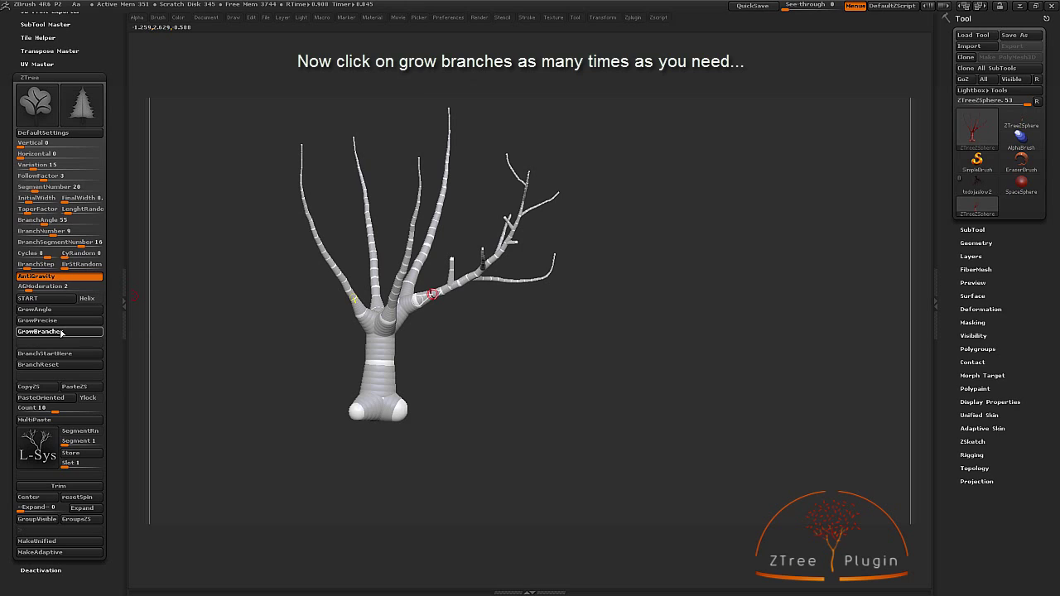
pyautogui.click(62, 331)
pyautogui.click(59, 333)
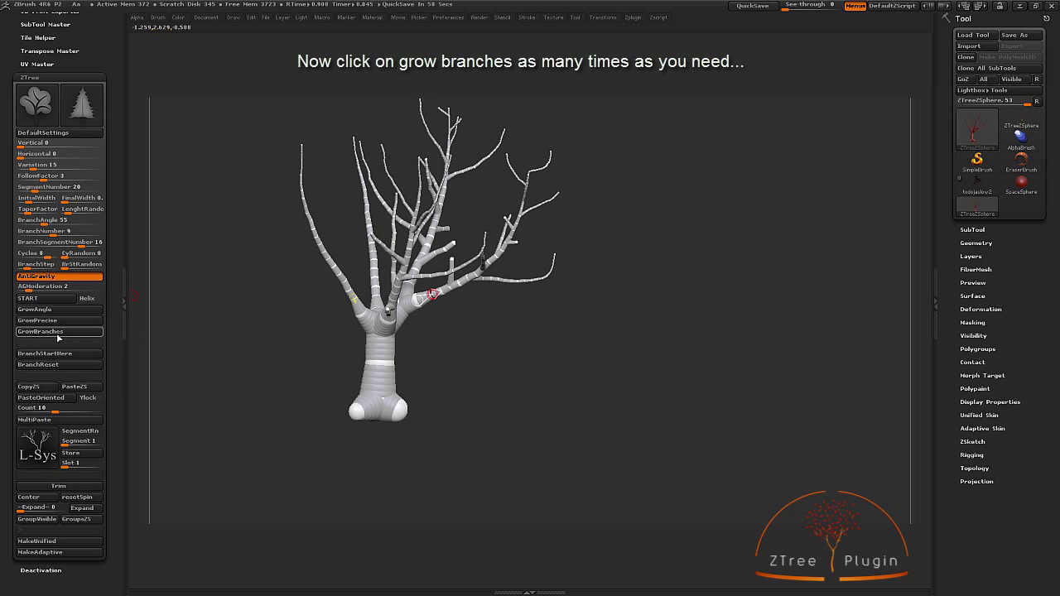
pyautogui.click(59, 335)
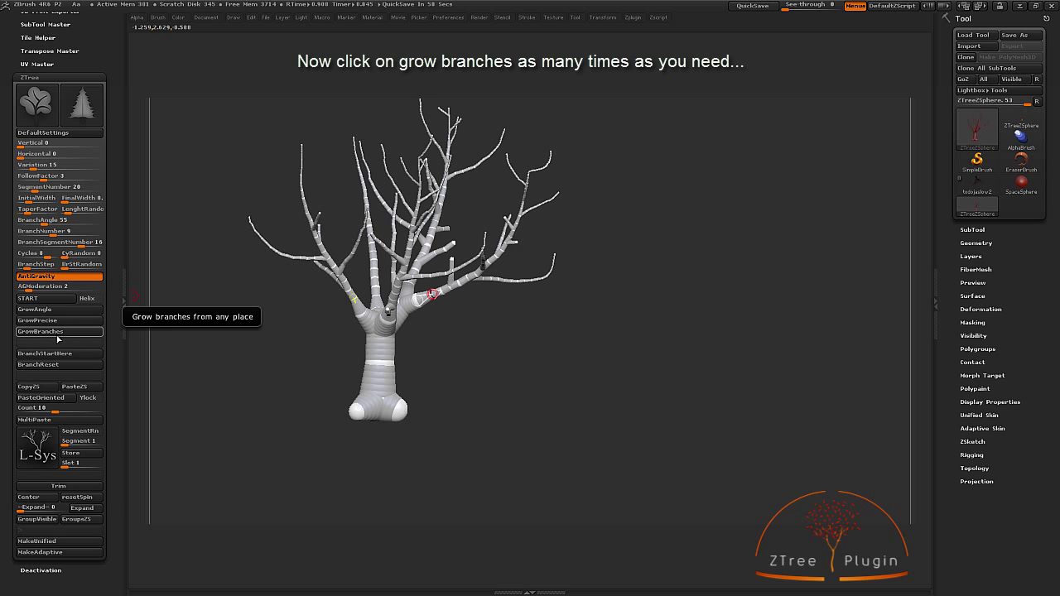
pyautogui.click(57, 336)
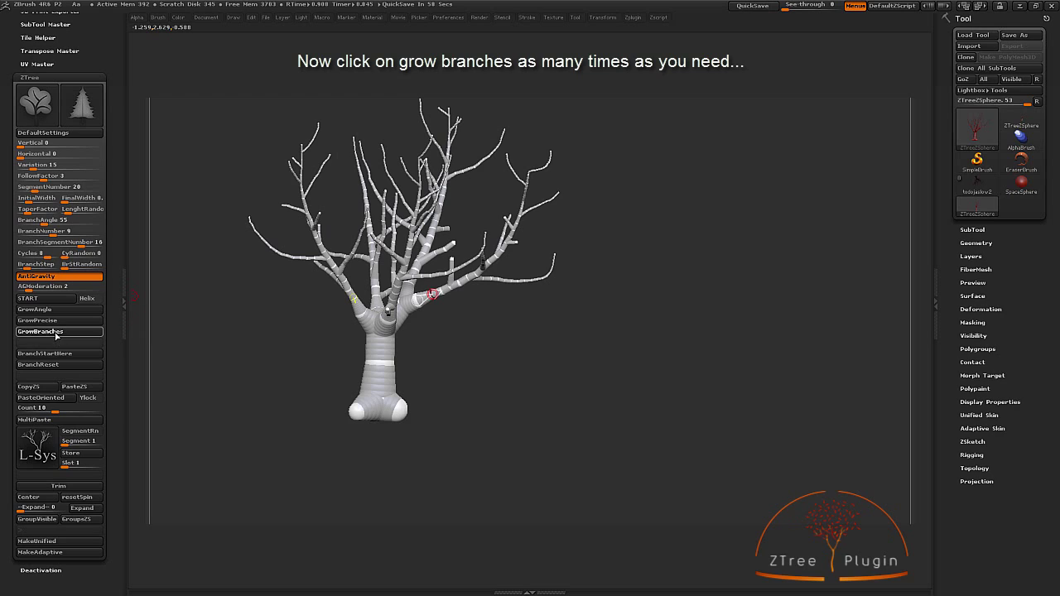
pyautogui.click(56, 336)
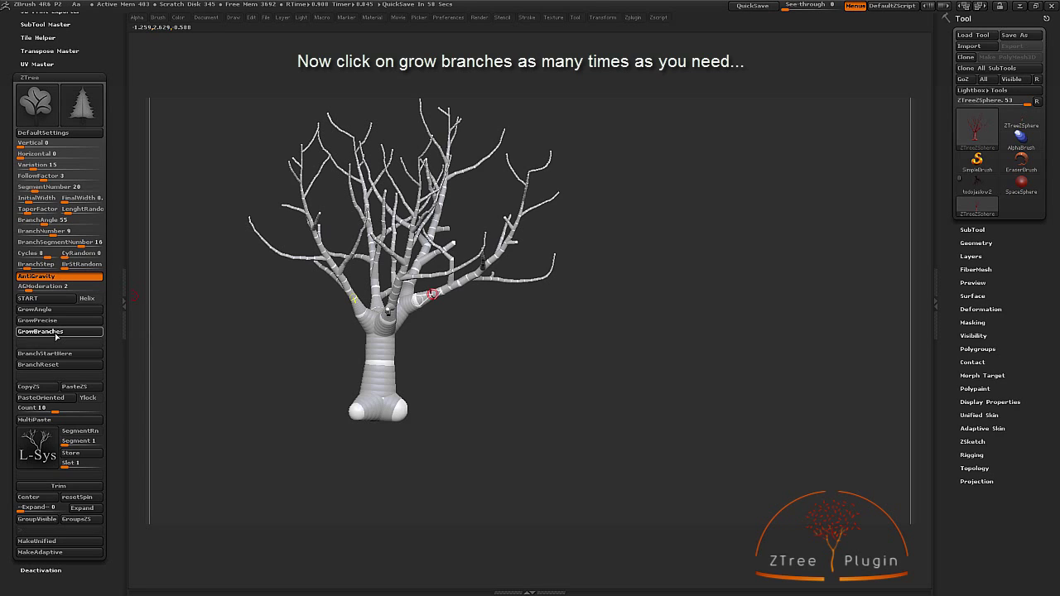
pyautogui.click(56, 336)
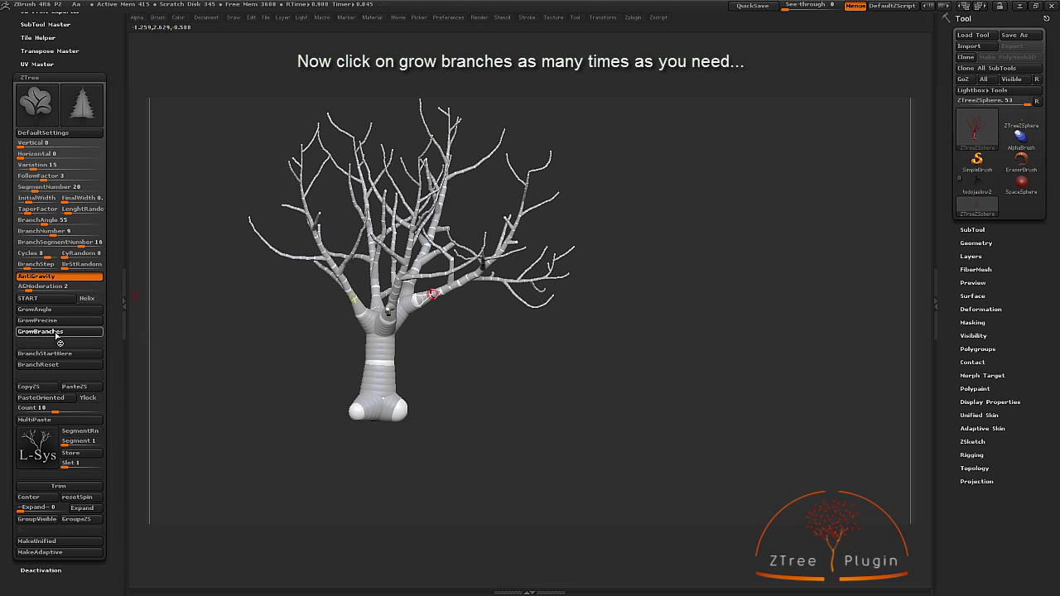
pyautogui.click(56, 337)
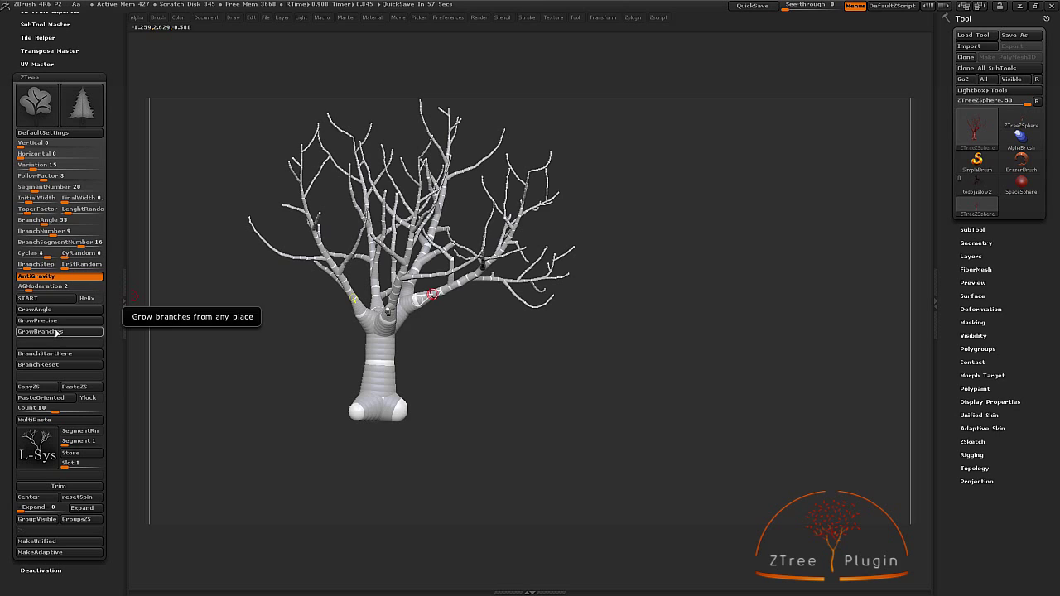
pyautogui.moveTo(34, 231); pyautogui.dragTo(99, 231)
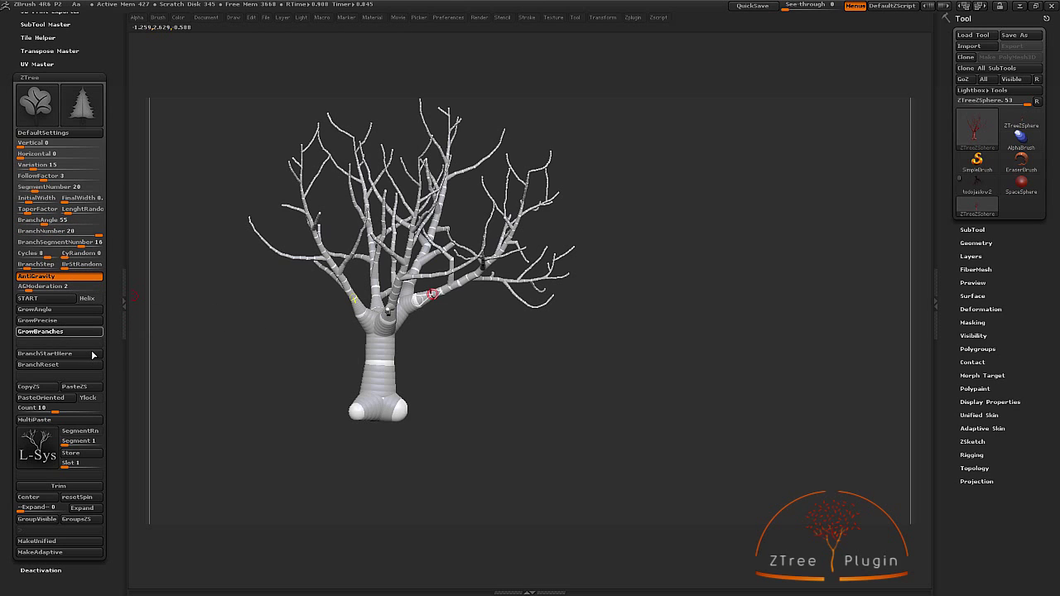
# Turn the tree and grow one more round of branches to pack the crown with twigs.
pyautogui.moveTo(616, 304); pyautogui.dragTo(650, 405)
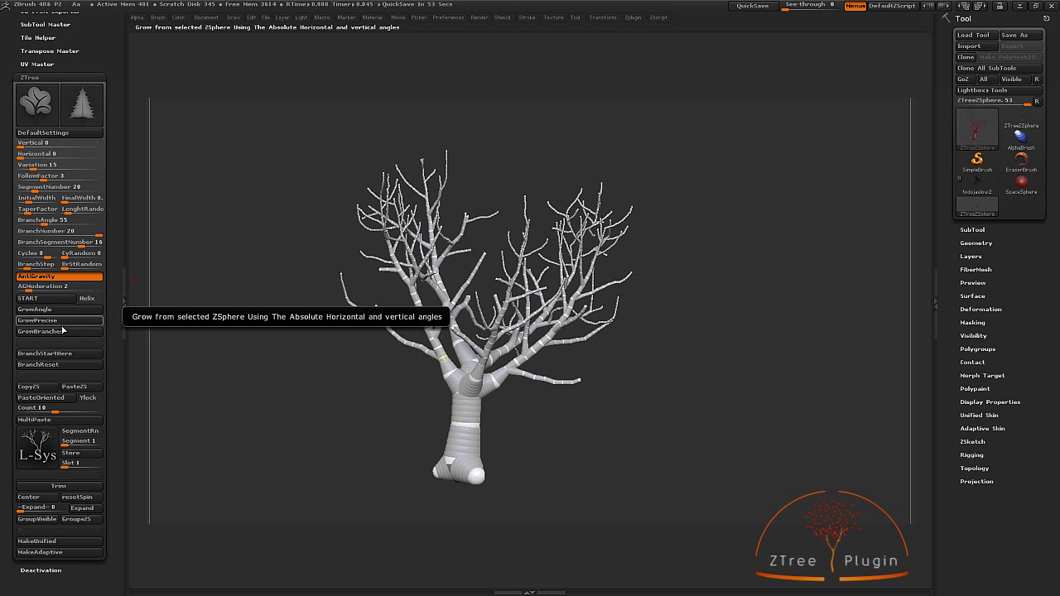
pyautogui.moveTo(645, 182); pyautogui.dragTo(685, 184)
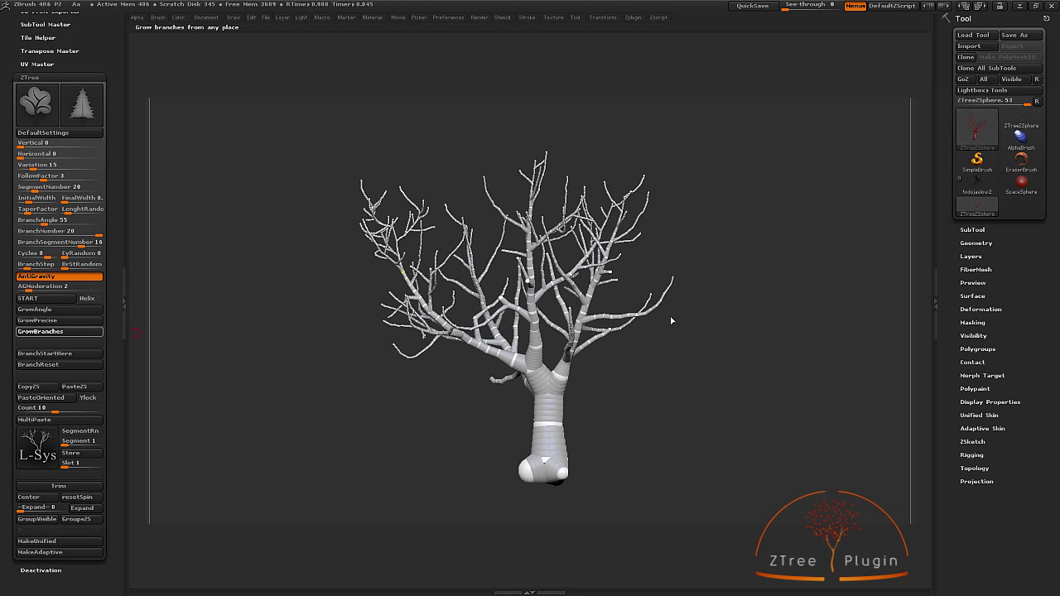
pyautogui.moveTo(671, 323); pyautogui.dragTo(704, 327)
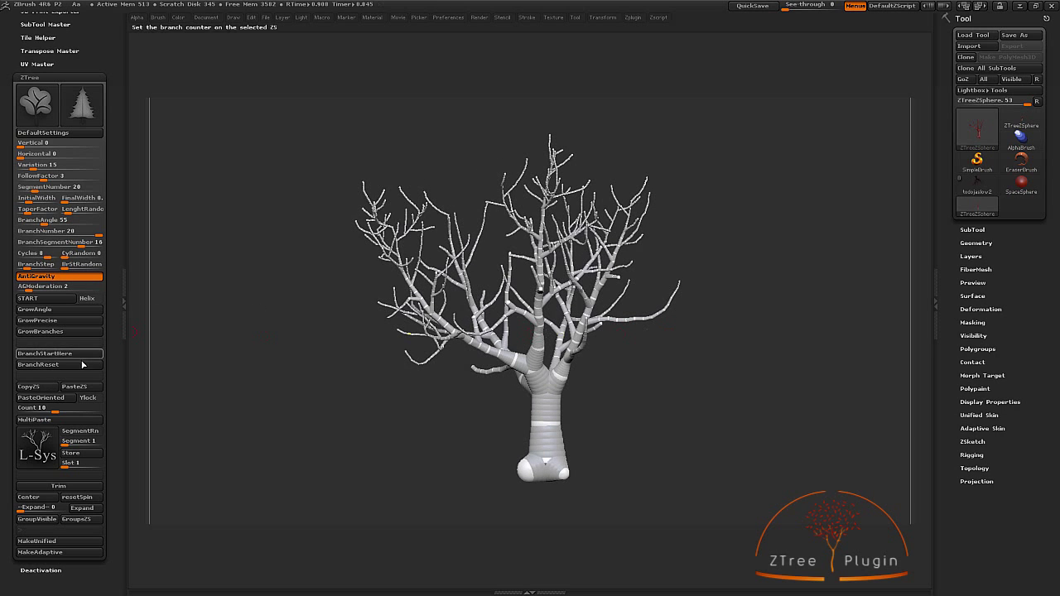
pyautogui.click(74, 336)
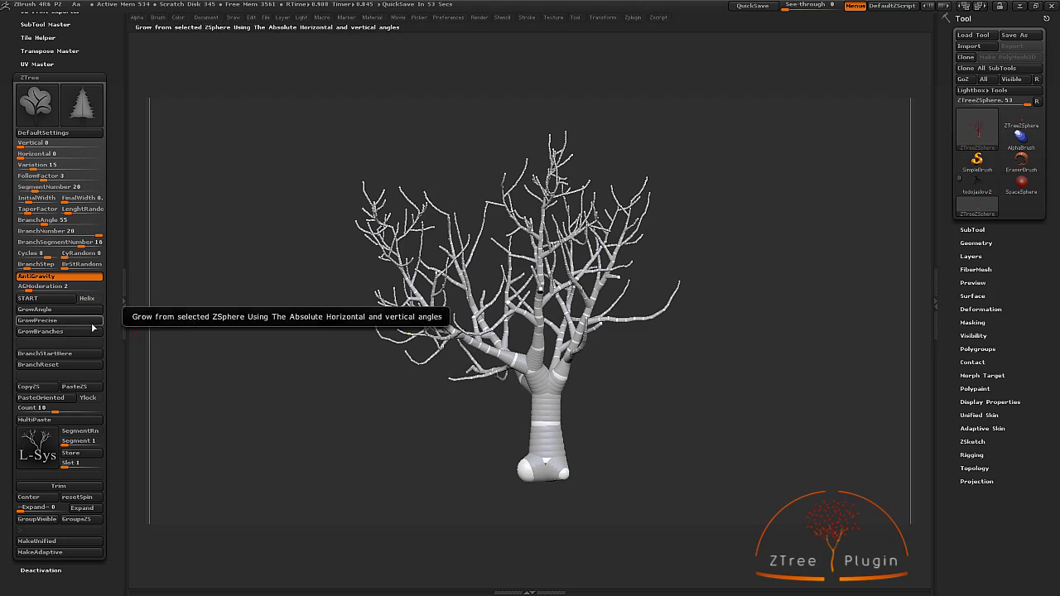
pyautogui.moveTo(358, 426)
pyautogui.mouseDown()
pyautogui.moveTo(410, 365)
pyautogui.moveTo(609, 348)
pyautogui.mouseUp()
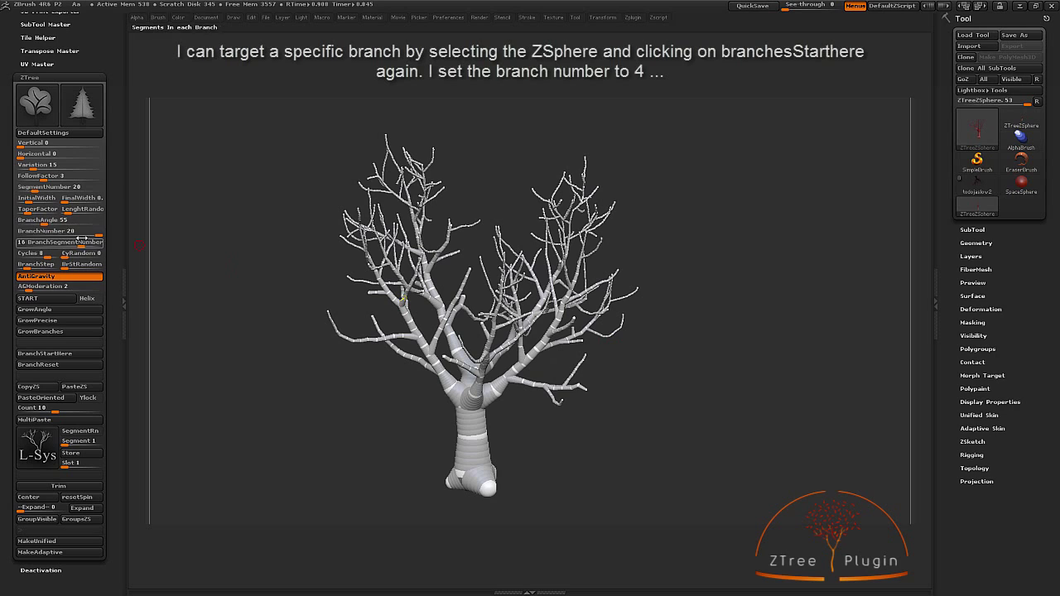
# Set BranchNumber 4 with 10 segments per branch, then grow small branches on a chosen limb.
pyautogui.moveTo(37, 232); pyautogui.dragTo(31, 232)
pyautogui.write('4')
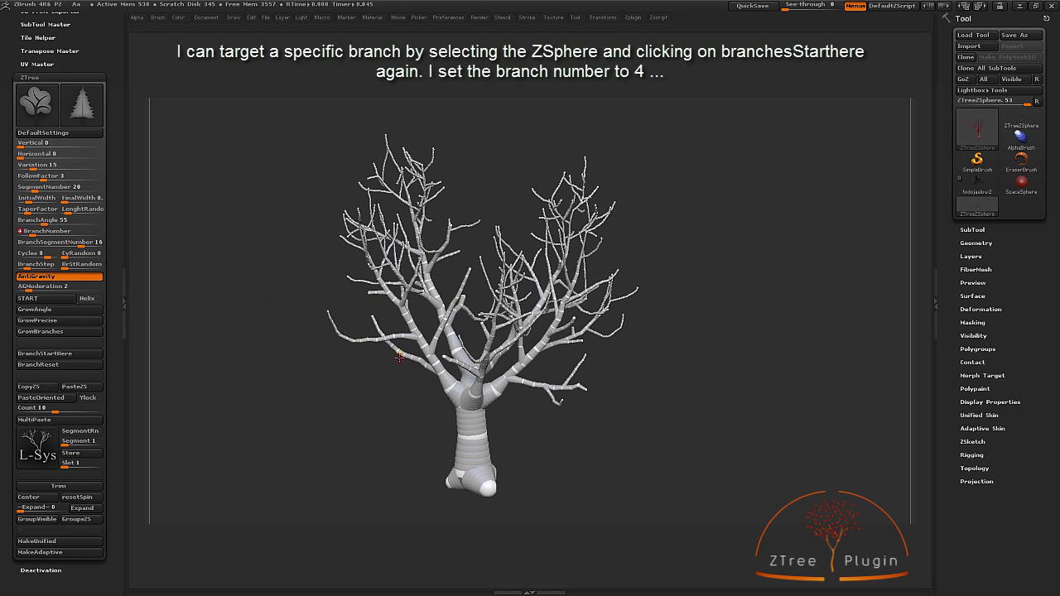
pyautogui.write('10')
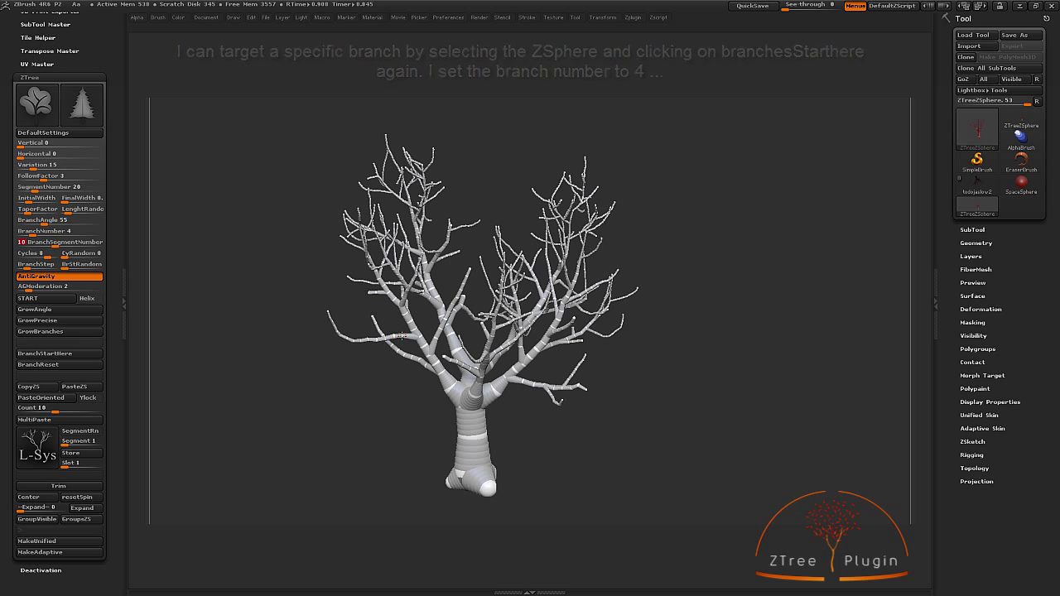
pyautogui.press('Return')
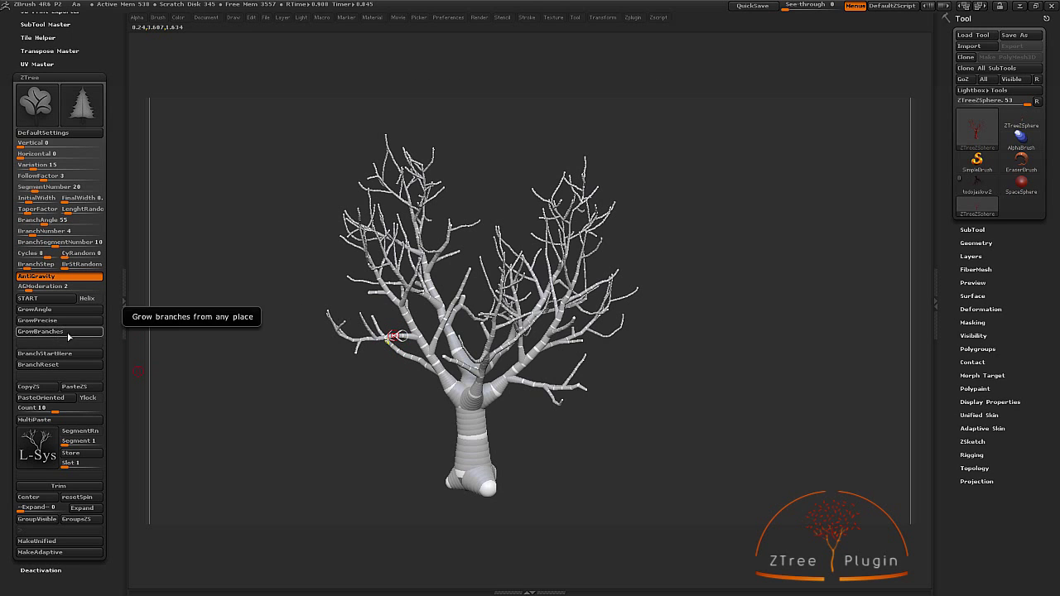
pyautogui.moveTo(496, 352)
pyautogui.mouseDown()
pyautogui.moveTo(551, 379)
pyautogui.moveTo(389, 371)
pyautogui.mouseUp()
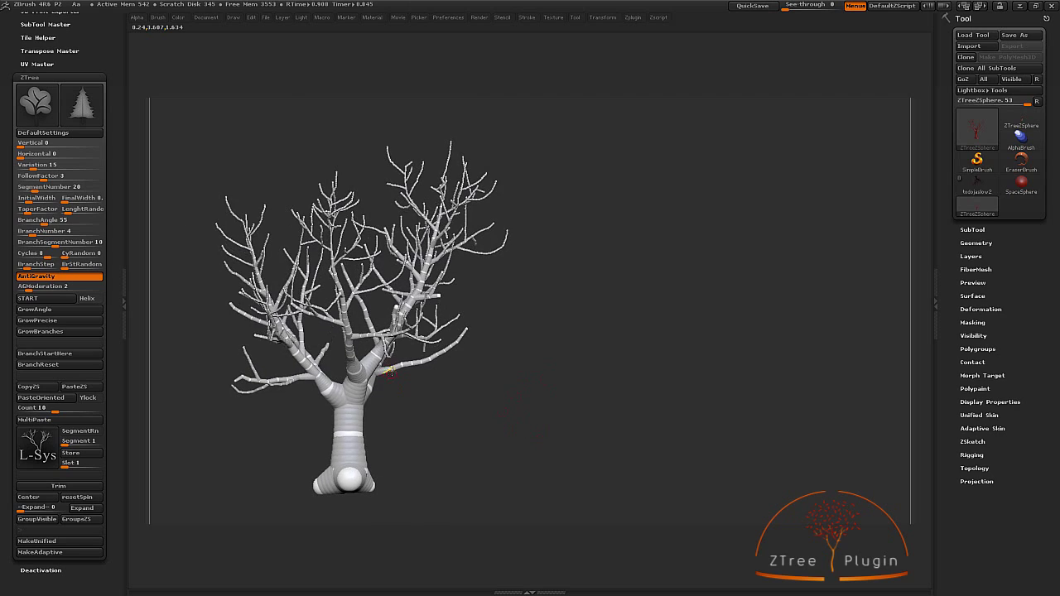
pyautogui.click(63, 333)
# Inspect the new growth, frame the tree with F, and preview its skinned mesh.
pyautogui.moveTo(585, 356); pyautogui.dragTo(482, 295)
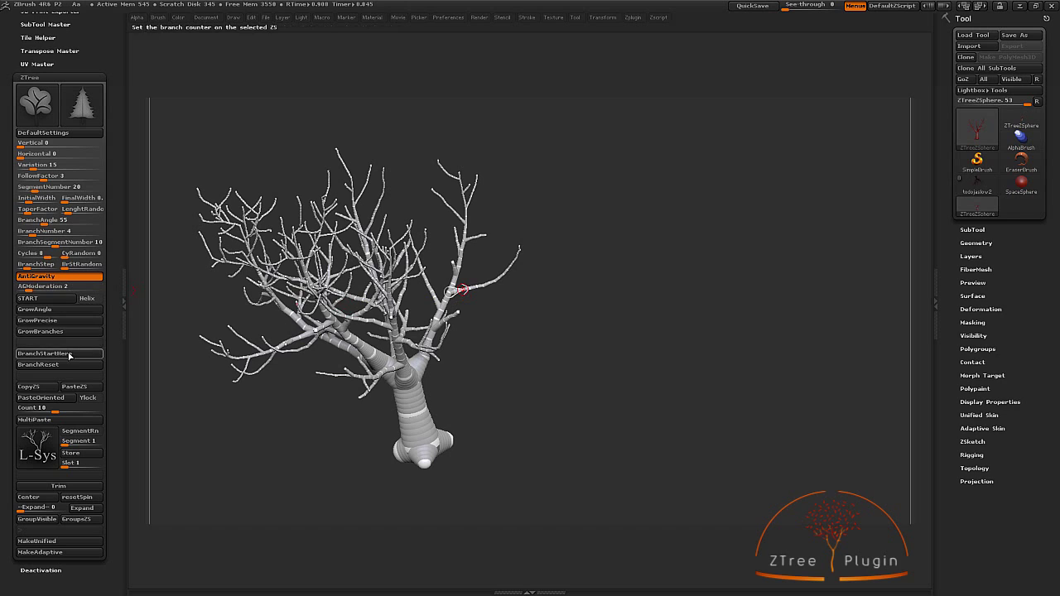
pyautogui.moveTo(431, 133); pyautogui.dragTo(427, 313)
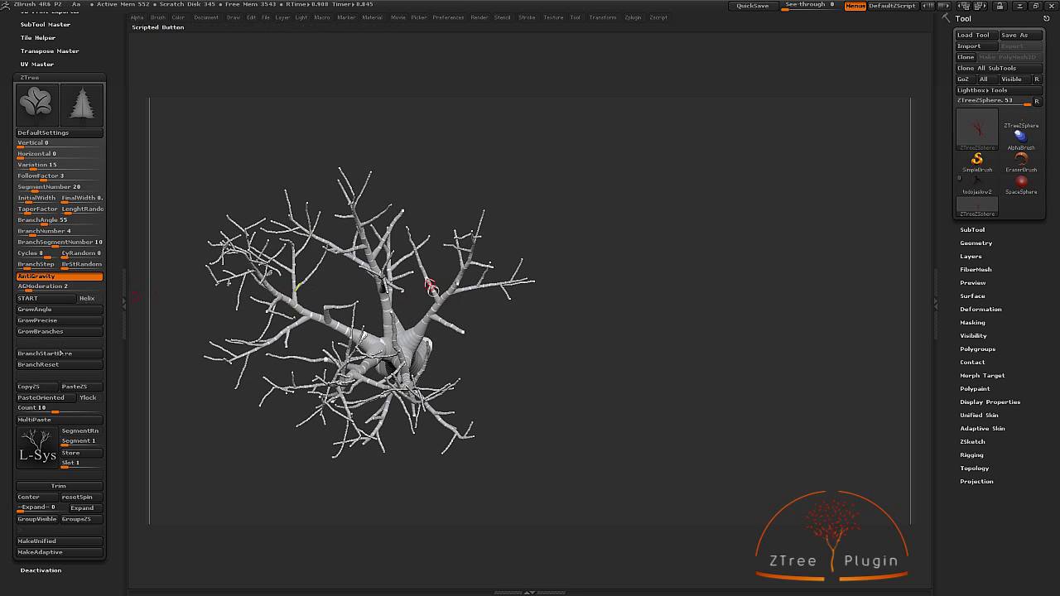
pyautogui.moveTo(504, 372); pyautogui.dragTo(615, 306)
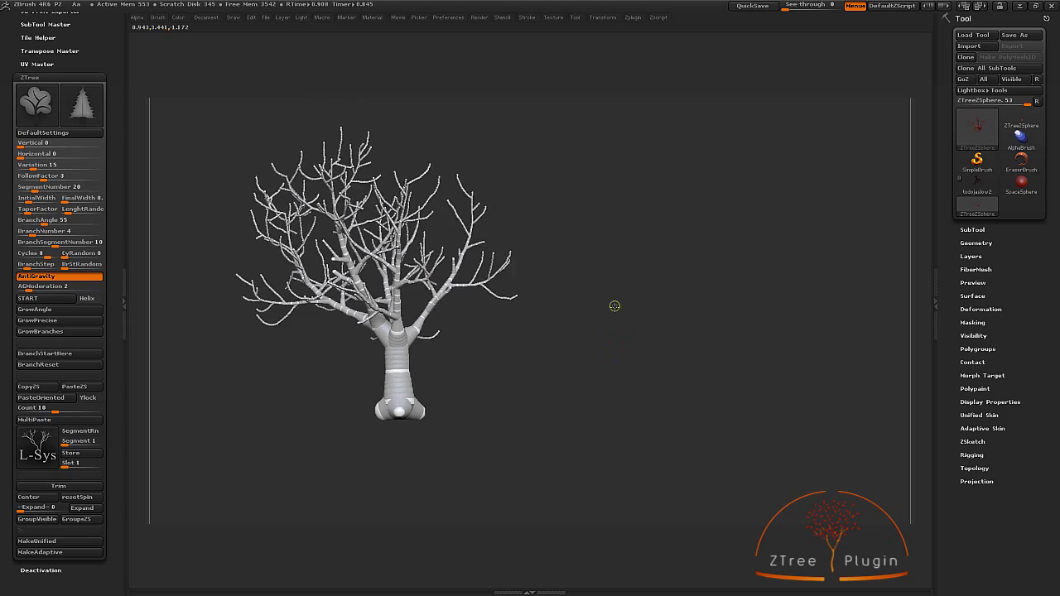
pyautogui.press('f')
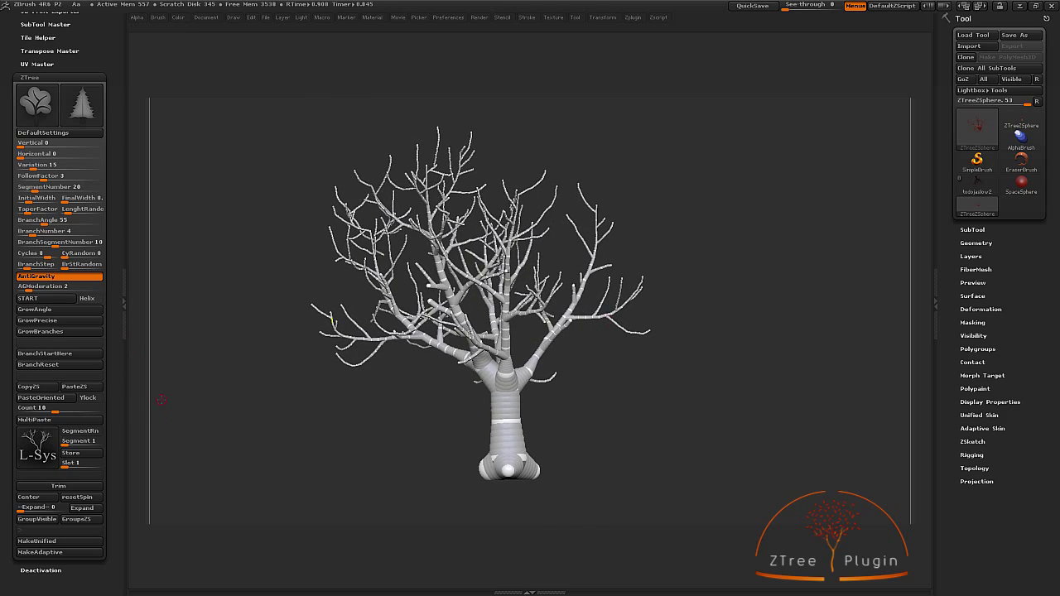
pyautogui.hotkey('shift', 'f')
pyautogui.moveTo(166, 395)
pyautogui.mouseDown()
pyautogui.moveTo(748, 398)
pyautogui.moveTo(472, 340)
pyautogui.mouseUp()
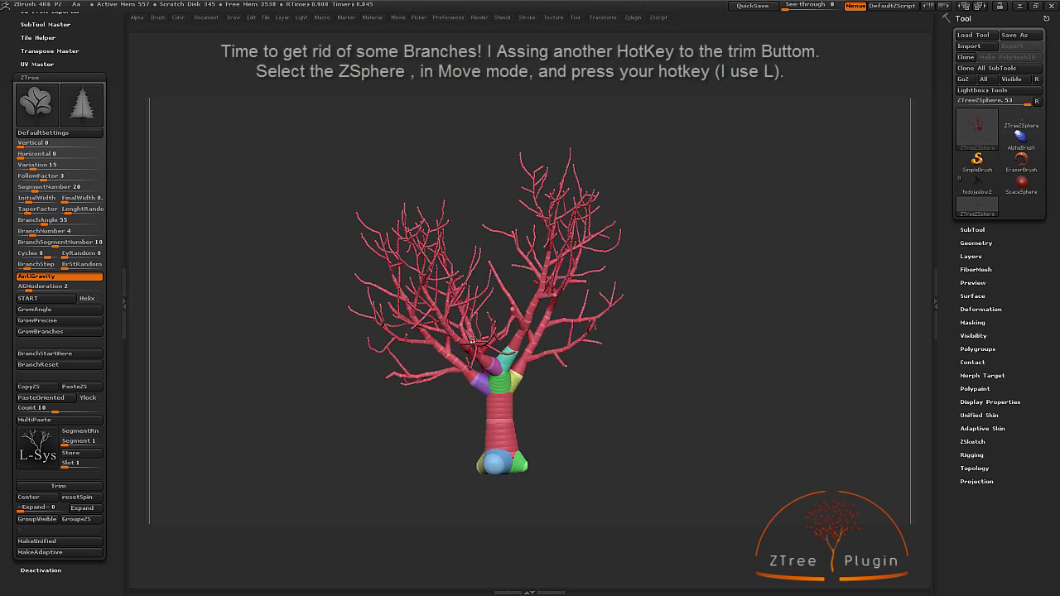
# Return to plain shading and trim branches from the selected ZSphere with the L hotkey.
pyautogui.hotkey('shift', 'f')
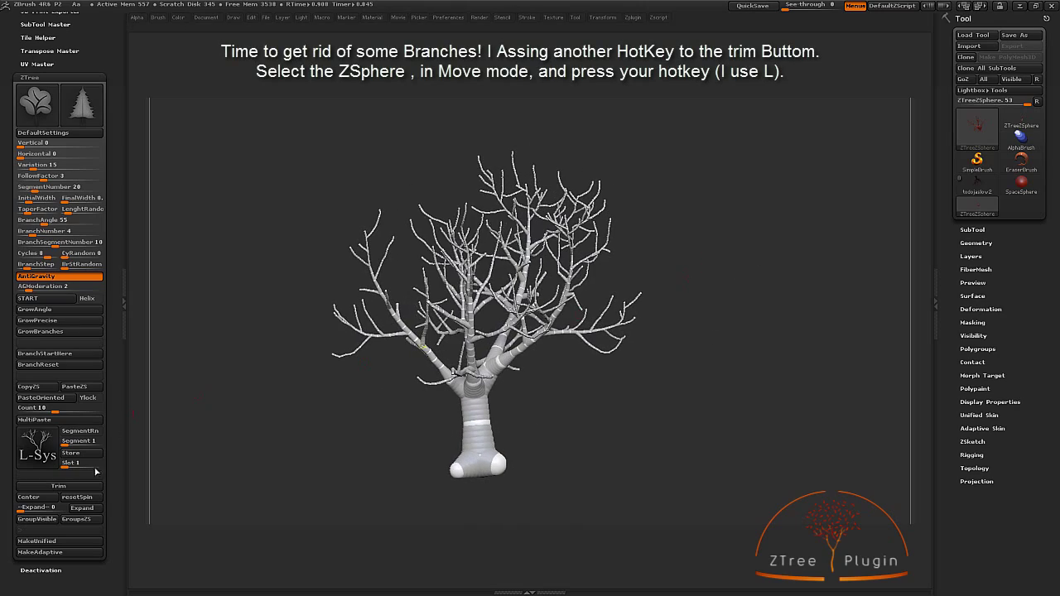
pyautogui.press('l')
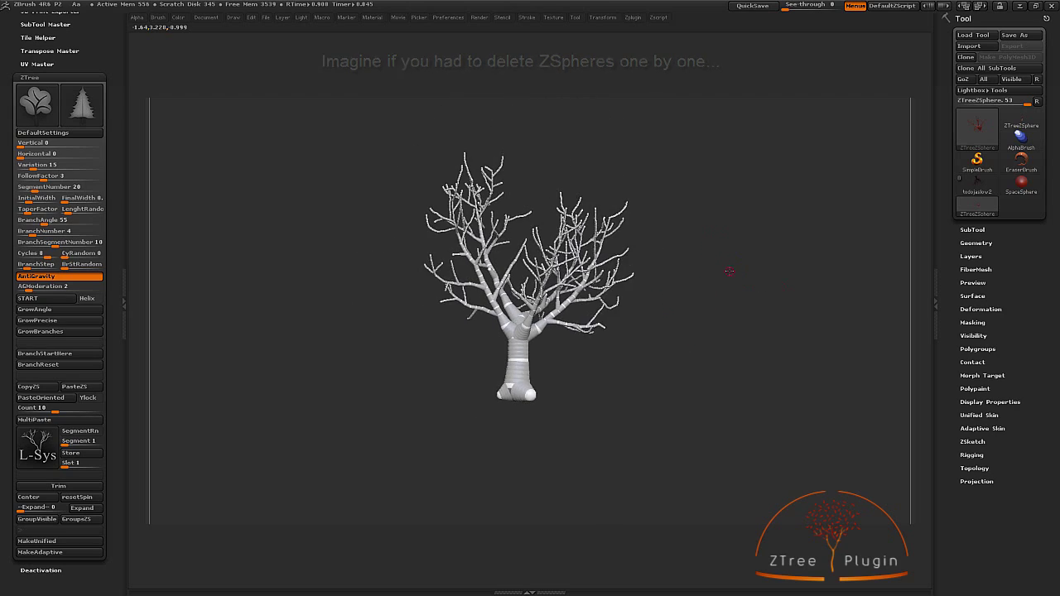
pyautogui.moveTo(487, 201); pyautogui.dragTo(449, 245)
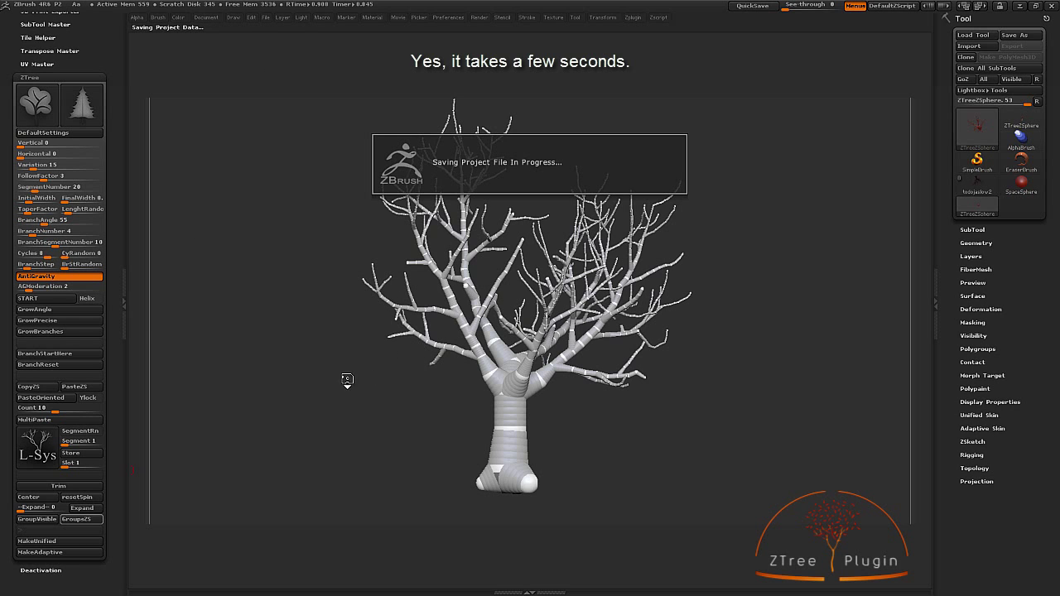
# Display the polygroup colours and hide everything except the trunk base and roots.
pyautogui.moveTo(347, 380); pyautogui.dragTo(466, 348)
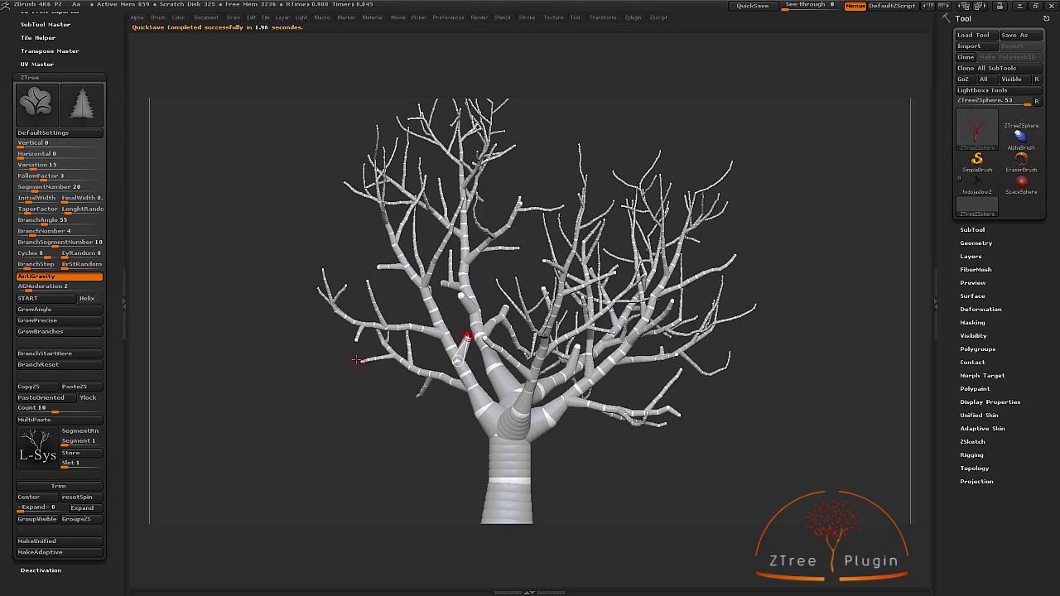
pyautogui.moveTo(355, 359)
pyautogui.mouseDown()
pyautogui.moveTo(689, 310)
pyautogui.moveTo(416, 324)
pyautogui.mouseUp()
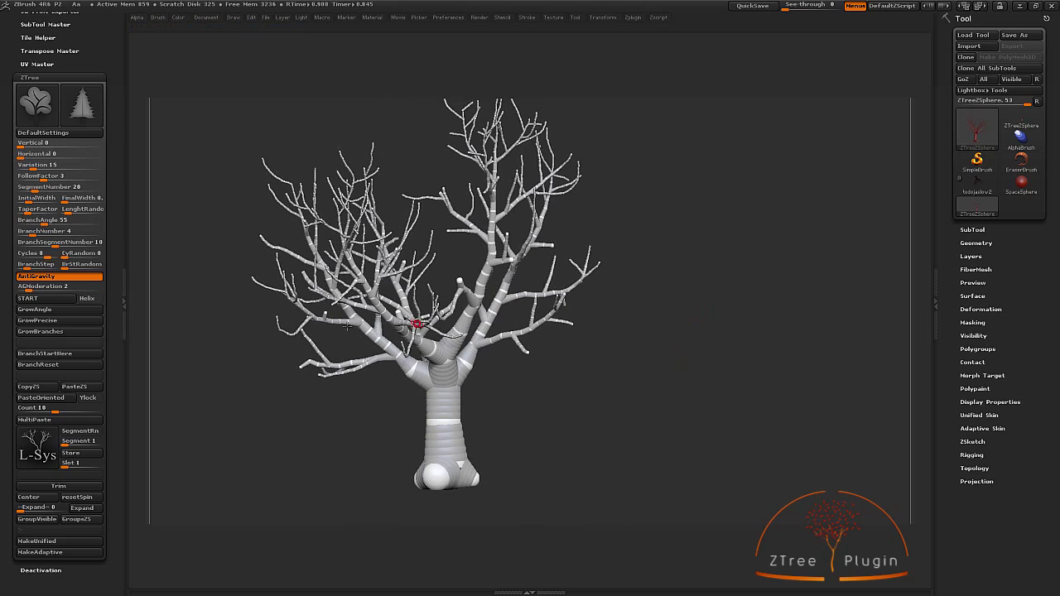
pyautogui.hotkey('shift', 'f')
pyautogui.moveTo(654, 367)
pyautogui.mouseDown()
pyautogui.moveTo(664, 392)
pyautogui.moveTo(609, 388)
pyautogui.moveTo(620, 385)
pyautogui.moveTo(622, 426)
pyautogui.moveTo(697, 394)
pyautogui.moveTo(611, 421)
pyautogui.mouseUp()
pyautogui.press('space')
pyautogui.moveTo(420, 428)
pyautogui.keyDown('ctrl'); pyautogui.keyDown('shift'); pyautogui.mouseDown()
pyautogui.moveTo(455, 509)
pyautogui.moveTo(530, 509)
pyautogui.mouseUp(); pyautogui.keyUp('shift'); pyautogui.keyUp('ctrl')
# Group the visible trunk base into a new polygroup with GroupVisible.
pyautogui.click(973, 335)
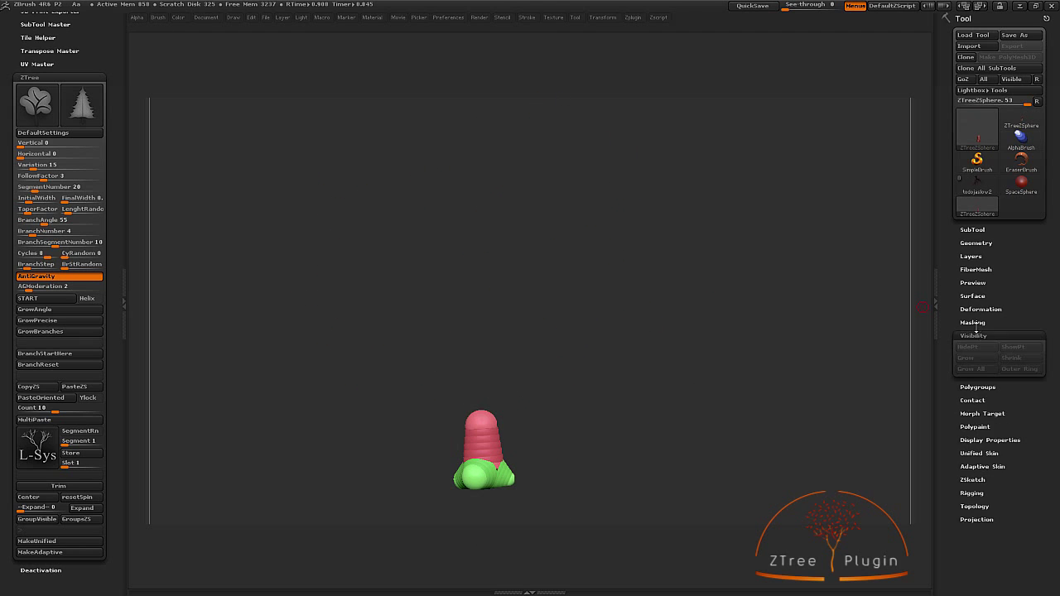
pyautogui.click(974, 335)
pyautogui.click(978, 349)
pyautogui.click(977, 448)
# Unhide the whole tree and make it an adaptive skin as new tool Skin_ZTreeZSphere.
pyautogui.keyDown('ctrl'); pyautogui.keyDown('shift'); pyautogui.click(537, 394); pyautogui.keyUp('shift'); pyautogui.keyUp('ctrl')
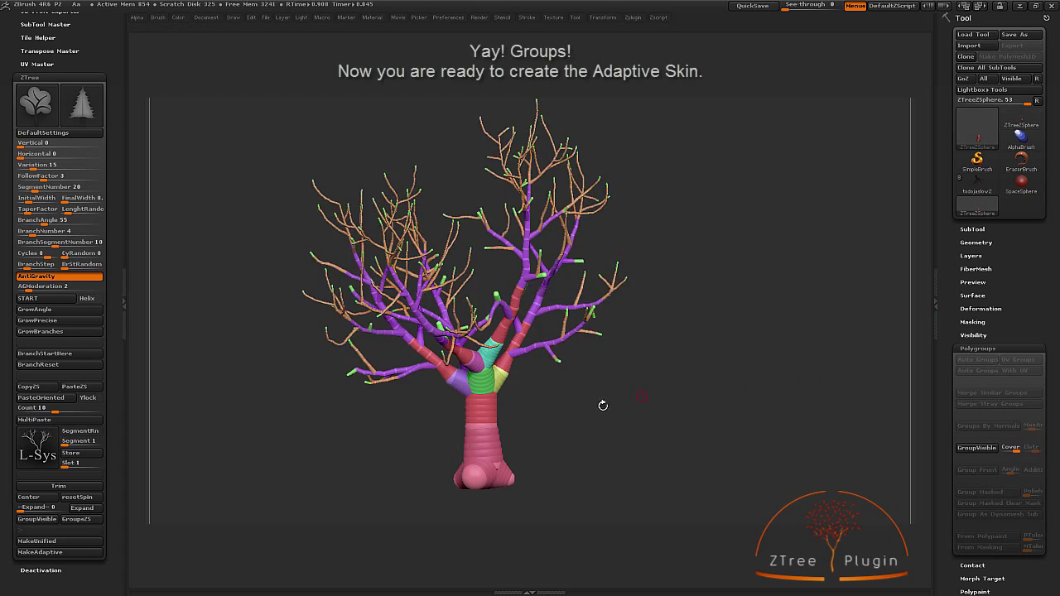
pyautogui.moveTo(537, 395)
pyautogui.mouseDown()
pyautogui.moveTo(547, 438)
pyautogui.moveTo(563, 412)
pyautogui.moveTo(637, 428)
pyautogui.moveTo(676, 422)
pyautogui.mouseUp()
pyautogui.click(52, 551)
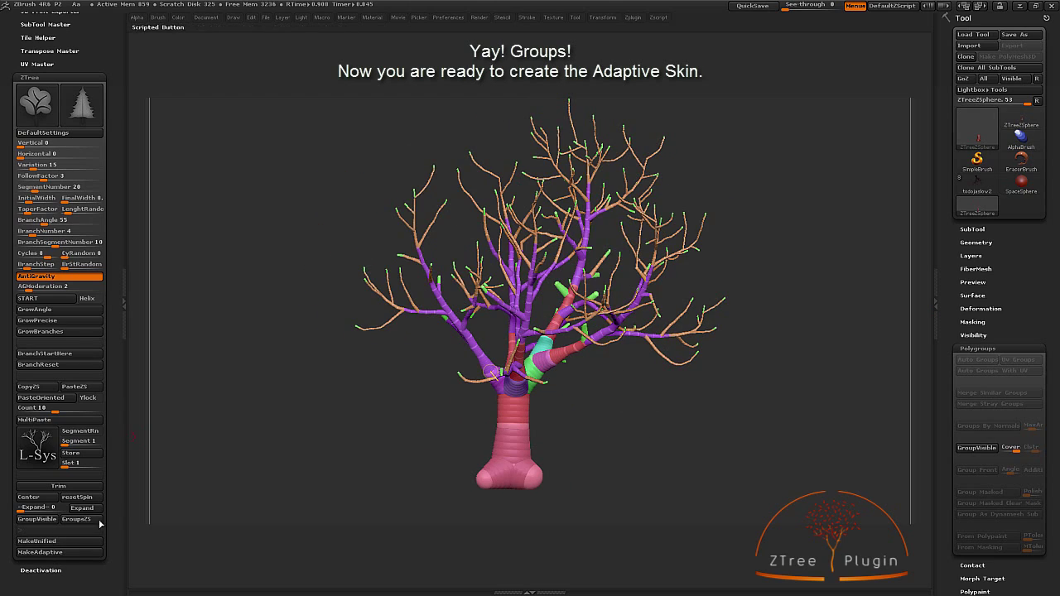
pyautogui.click(72, 557)
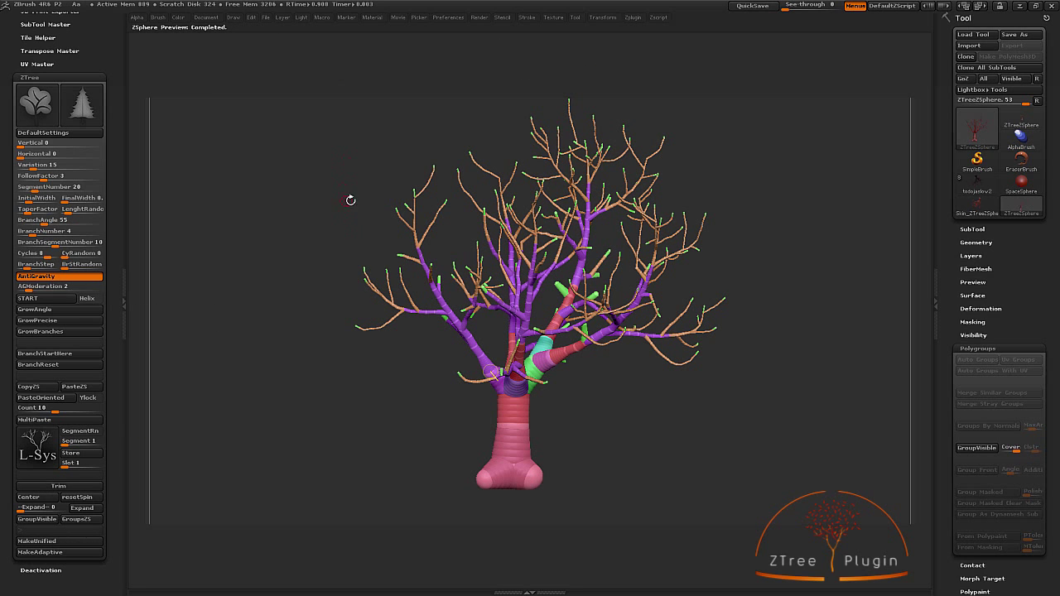
# Select Skin_ZTreeZSphere and delete its higher subdivision level.
pyautogui.click(977, 205)
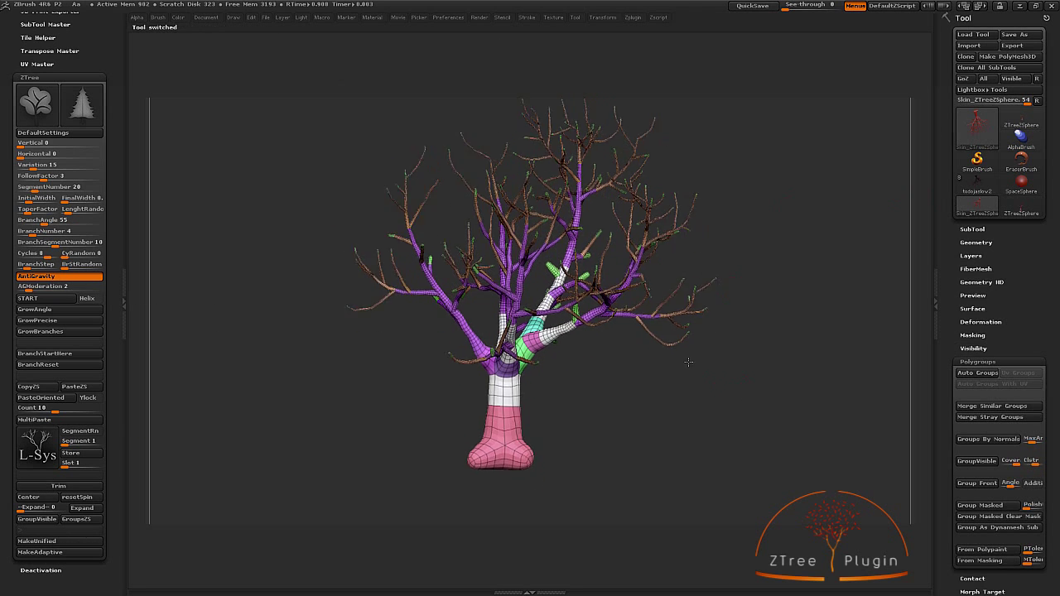
pyautogui.click(977, 243)
pyautogui.click(974, 275)
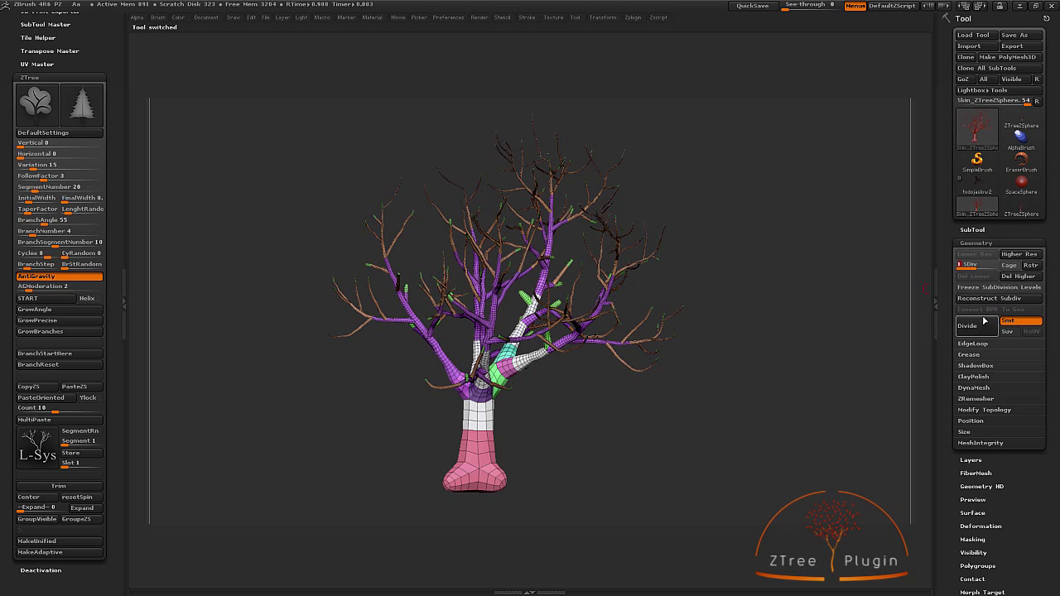
# Hide the branch groups and merge the visible trunk groups into one polygroup.
pyautogui.moveTo(713, 272)
pyautogui.mouseDown()
pyautogui.moveTo(674, 383)
pyautogui.moveTo(622, 383)
pyautogui.moveTo(524, 431)
pyautogui.mouseUp()
pyautogui.keyDown('ctrl'); pyautogui.keyDown('shift'); pyautogui.click(501, 447); pyautogui.keyUp('shift'); pyautogui.keyUp('ctrl')
pyautogui.keyDown('ctrl'); pyautogui.keyDown('shift'); pyautogui.click(501, 439); pyautogui.keyUp('shift'); pyautogui.keyUp('ctrl')
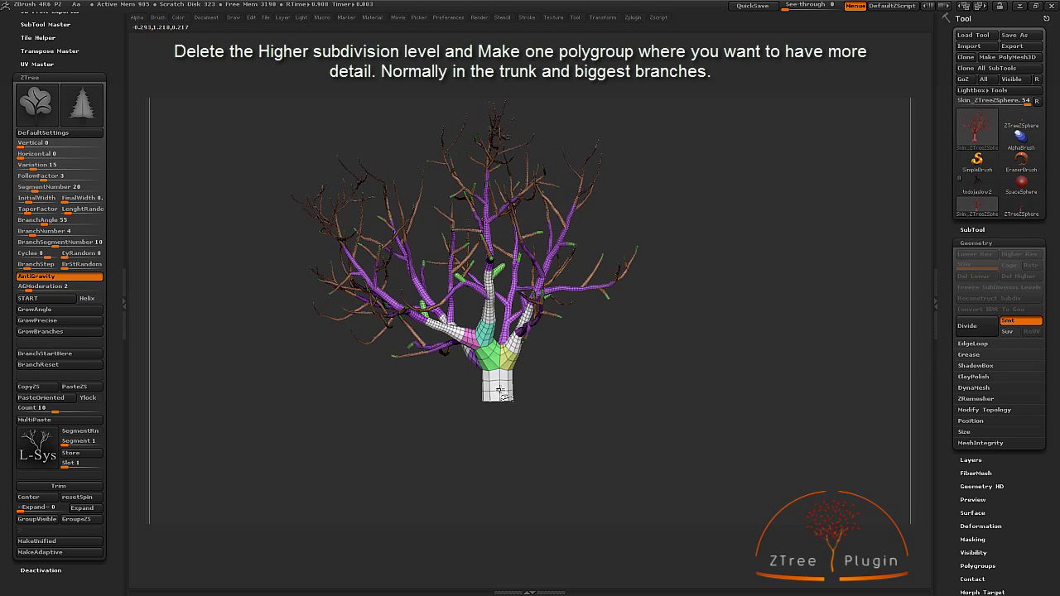
pyautogui.keyDown('ctrl'); pyautogui.keyDown('shift'); pyautogui.click(497, 383); pyautogui.keyUp('shift'); pyautogui.keyUp('ctrl')
pyautogui.keyDown('ctrl'); pyautogui.keyDown('shift'); pyautogui.click(496, 357); pyautogui.keyUp('shift'); pyautogui.keyUp('ctrl')
pyautogui.moveTo(484, 362)
pyautogui.mouseDown()
pyautogui.moveTo(541, 373)
pyautogui.moveTo(504, 413)
pyautogui.moveTo(595, 414)
pyautogui.moveTo(627, 376)
pyautogui.moveTo(605, 372)
pyautogui.mouseUp()
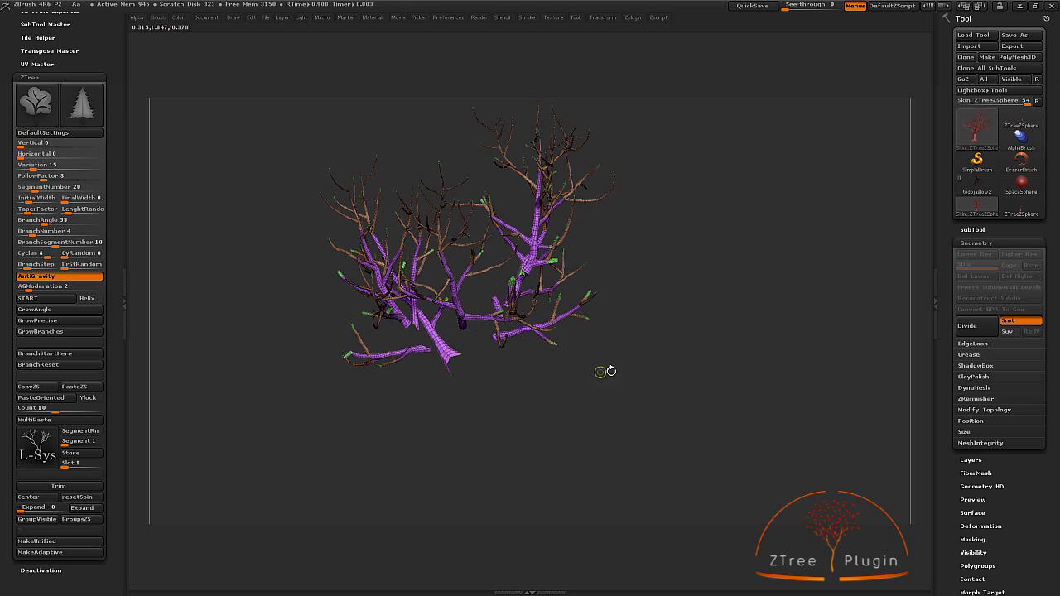
pyautogui.moveTo(681, 308)
pyautogui.mouseDown()
pyautogui.moveTo(712, 314)
pyautogui.moveTo(614, 363)
pyautogui.mouseUp()
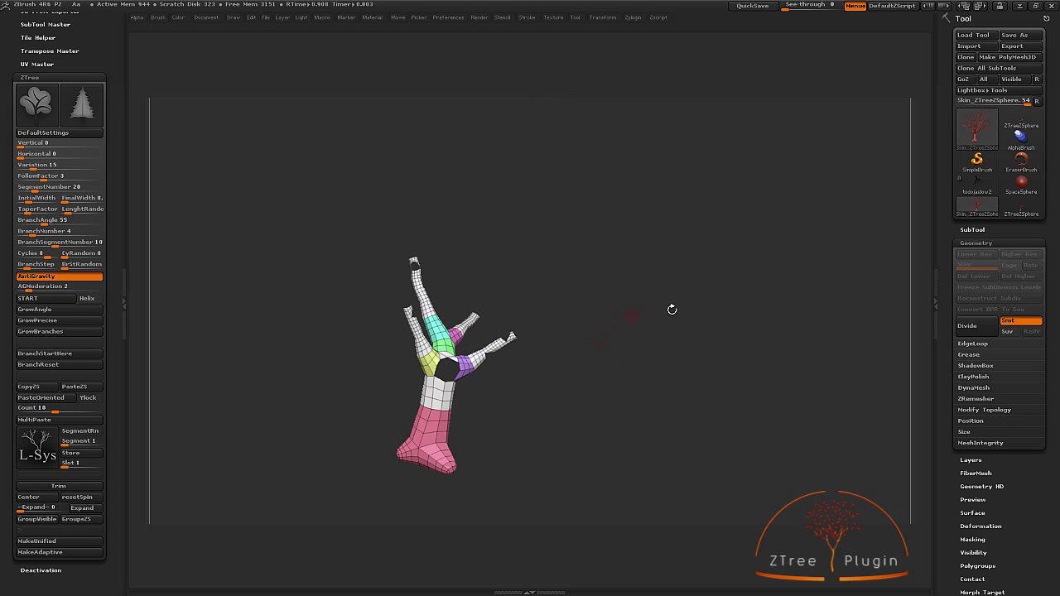
pyautogui.scroll(-3, 1023, 487)
pyautogui.click(977, 455)
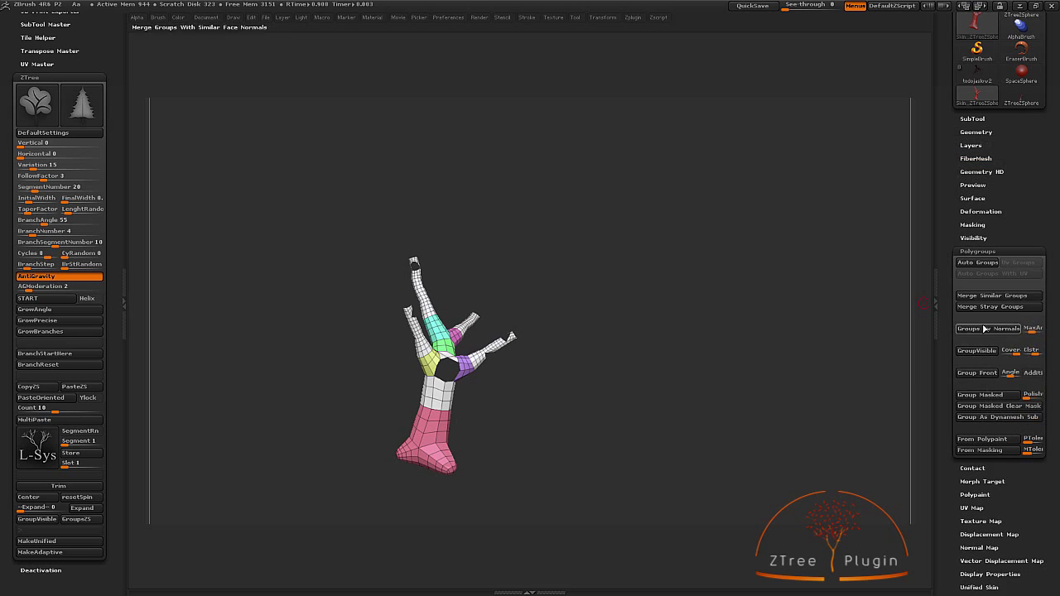
pyautogui.click(977, 351)
# Re-isolate the trunk, regroup it as a single new polygroup, then hide the branches again.
pyautogui.moveTo(778, 344); pyautogui.dragTo(651, 350)
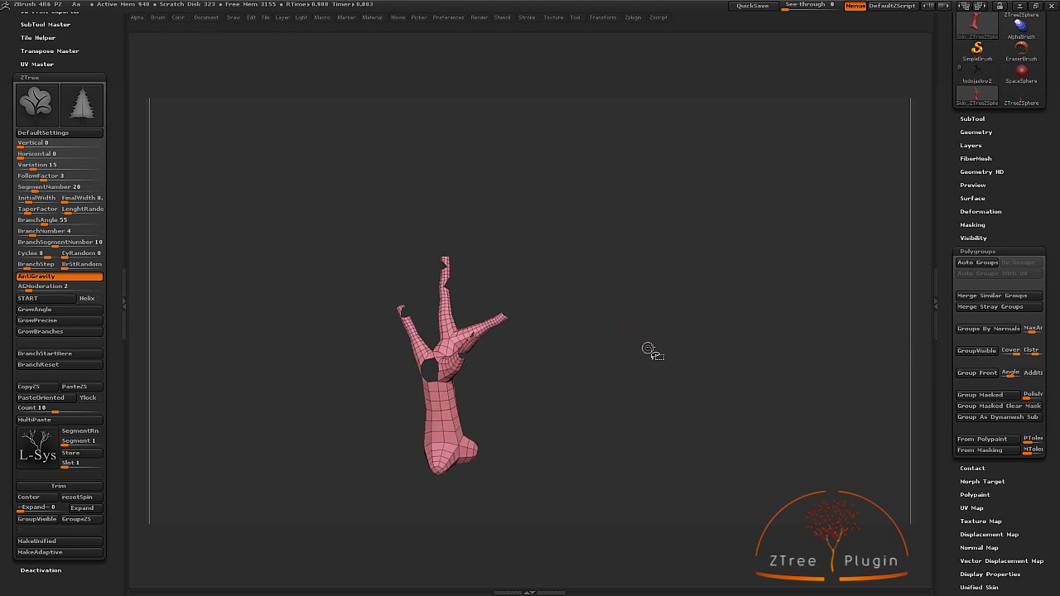
pyautogui.keyDown('ctrl'); pyautogui.keyDown('shift'); pyautogui.click(651, 350); pyautogui.keyUp('shift'); pyautogui.keyUp('ctrl')
pyautogui.moveTo(620, 426); pyautogui.dragTo(506, 389)
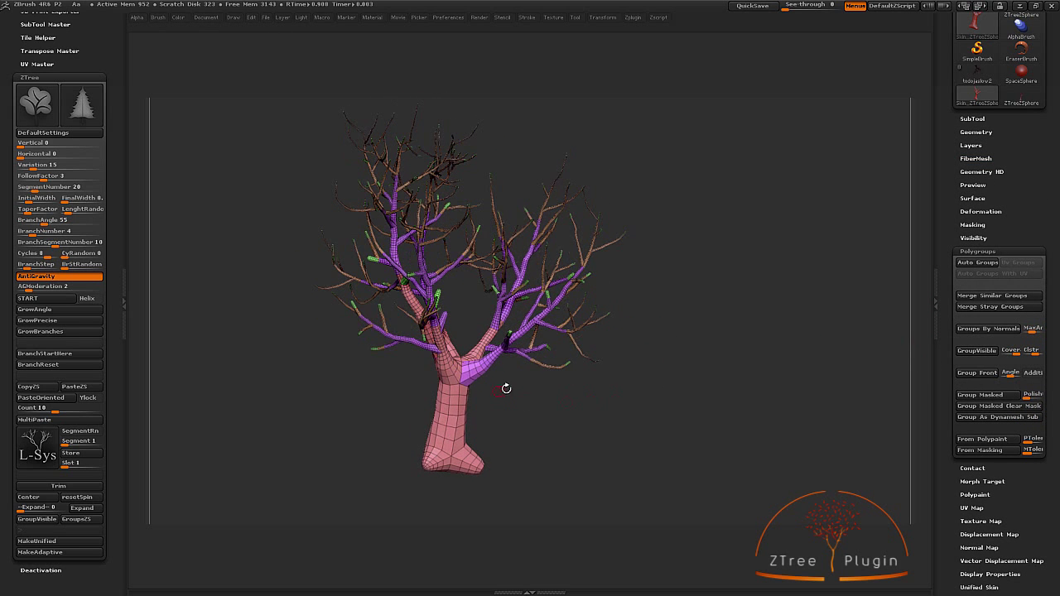
pyautogui.keyDown('ctrl'); pyautogui.keyDown('shift'); pyautogui.click(466, 380); pyautogui.keyUp('shift'); pyautogui.keyUp('ctrl')
pyautogui.keyDown('ctrl'); pyautogui.keyDown('shift'); pyautogui.click(456, 400); pyautogui.keyUp('shift'); pyautogui.keyUp('ctrl')
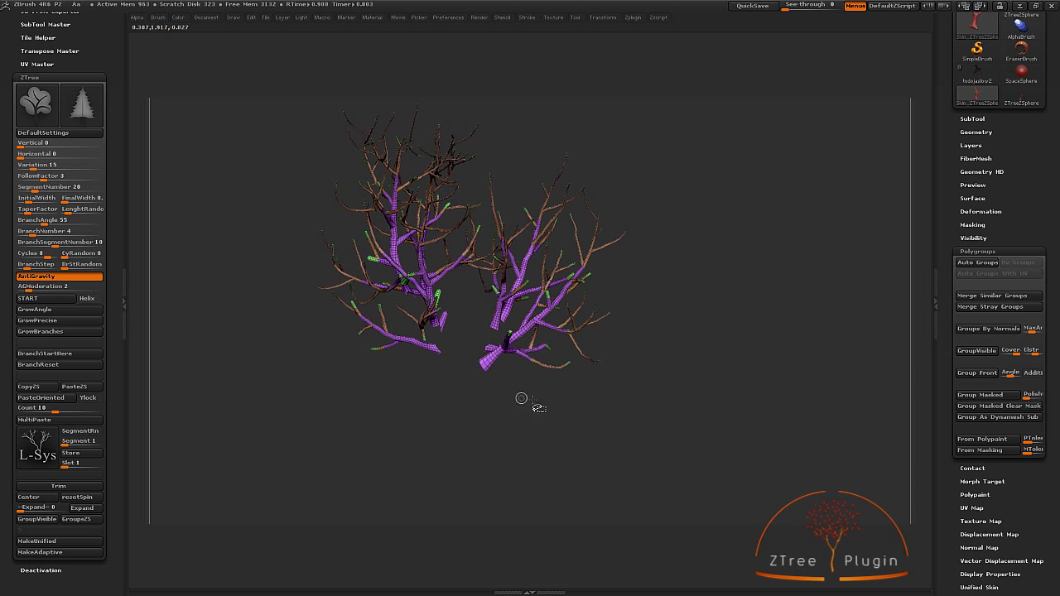
pyautogui.keyDown('ctrl'); pyautogui.keyDown('shift'); pyautogui.moveTo(700, 311); pyautogui.dragTo(725, 309); pyautogui.keyUp('shift'); pyautogui.keyUp('ctrl')
pyautogui.click(977, 351)
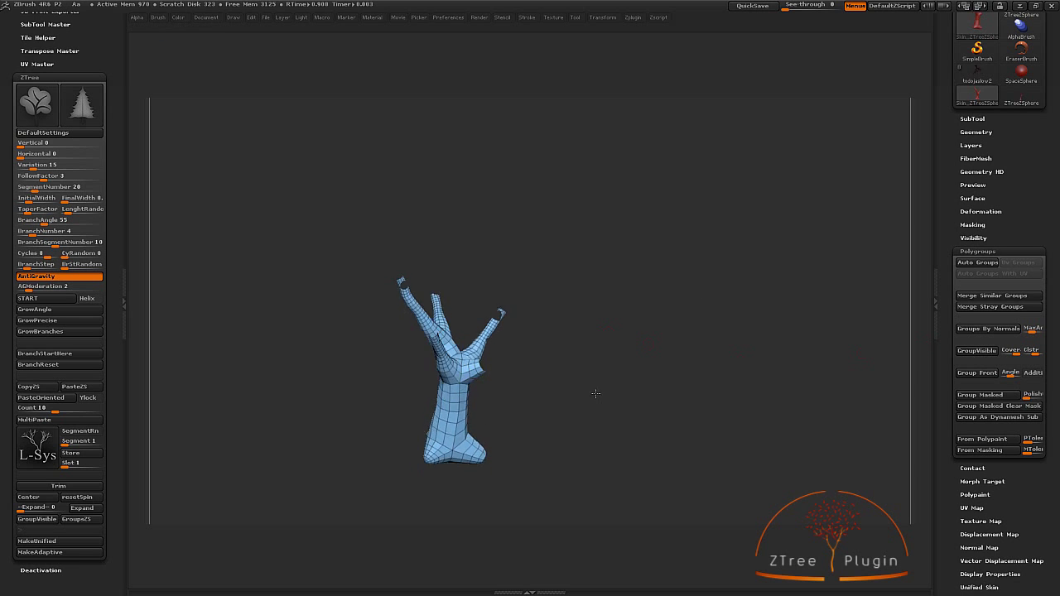
pyautogui.keyDown('ctrl'); pyautogui.keyDown('shift'); pyautogui.click(617, 343); pyautogui.keyUp('shift'); pyautogui.keyUp('ctrl')
pyautogui.moveTo(595, 353)
pyautogui.mouseDown()
pyautogui.moveTo(621, 358)
pyautogui.moveTo(575, 435)
pyautogui.moveTo(462, 414)
pyautogui.moveTo(648, 326)
pyautogui.moveTo(855, 255)
pyautogui.mouseUp()
pyautogui.keyDown('ctrl'); pyautogui.keyDown('shift'); pyautogui.click(621, 356); pyautogui.keyUp('shift'); pyautogui.keyUp('ctrl')
pyautogui.keyDown('ctrl'); pyautogui.keyDown('shift'); pyautogui.click(462, 414); pyautogui.keyUp('shift'); pyautogui.keyUp('ctrl')
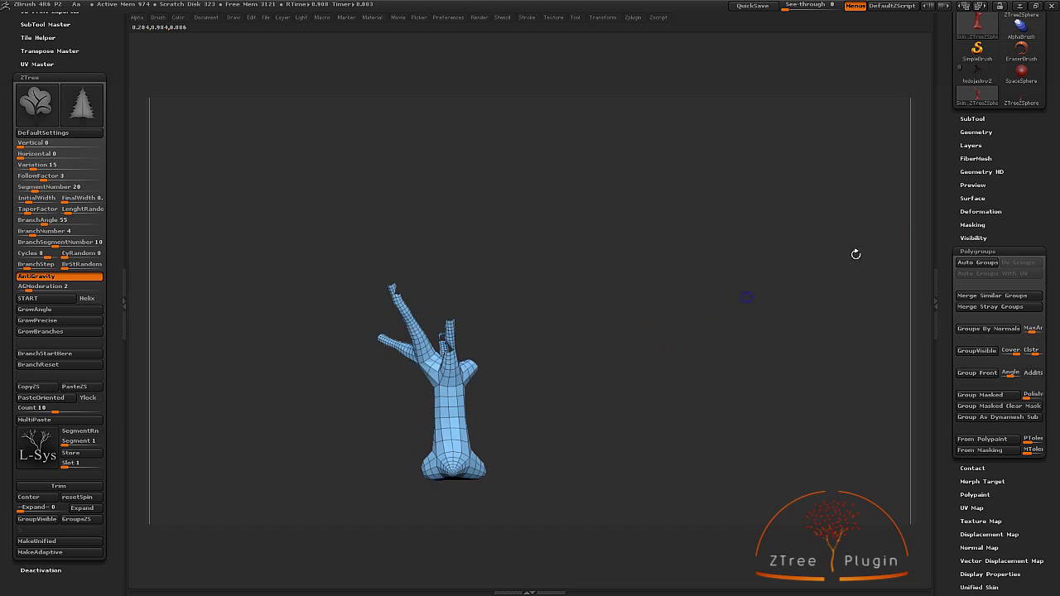
# ZRemesh the isolated trunk with FreezeBorder on, keeping the branches hidden.
pyautogui.click(975, 132)
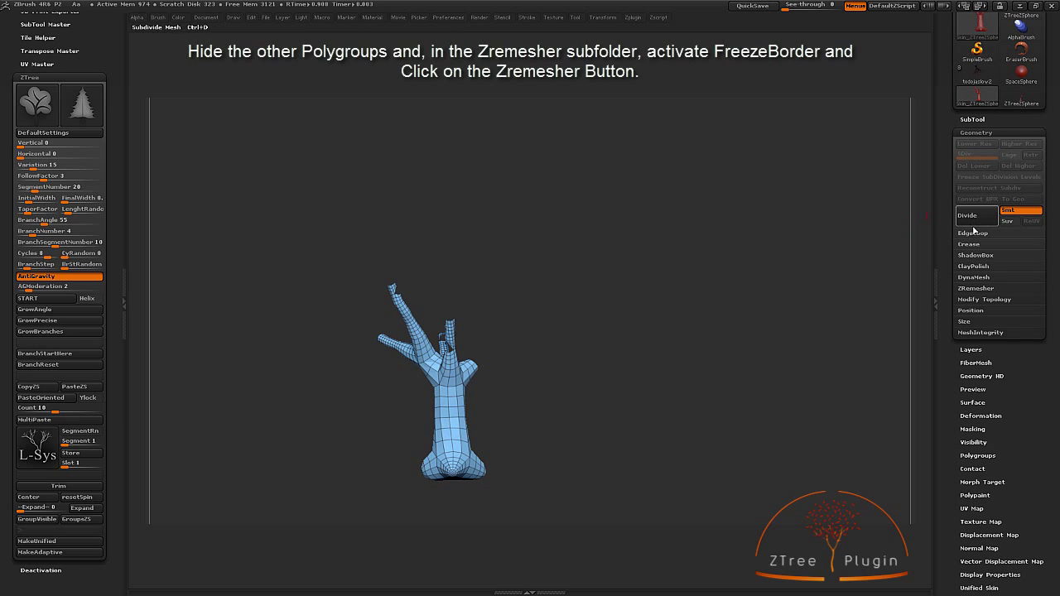
pyautogui.click(985, 289)
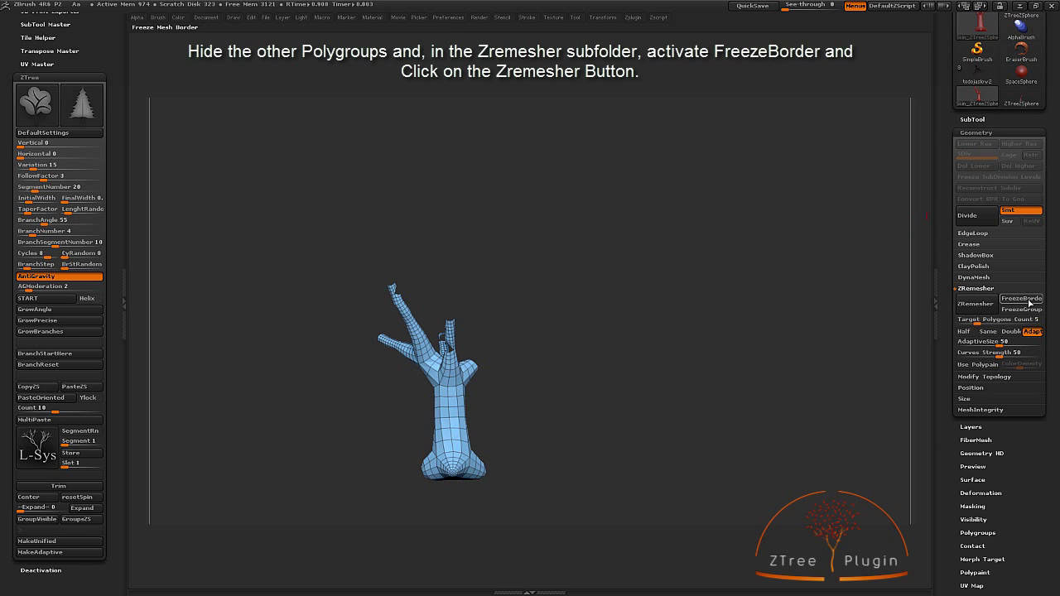
pyautogui.click(1021, 299)
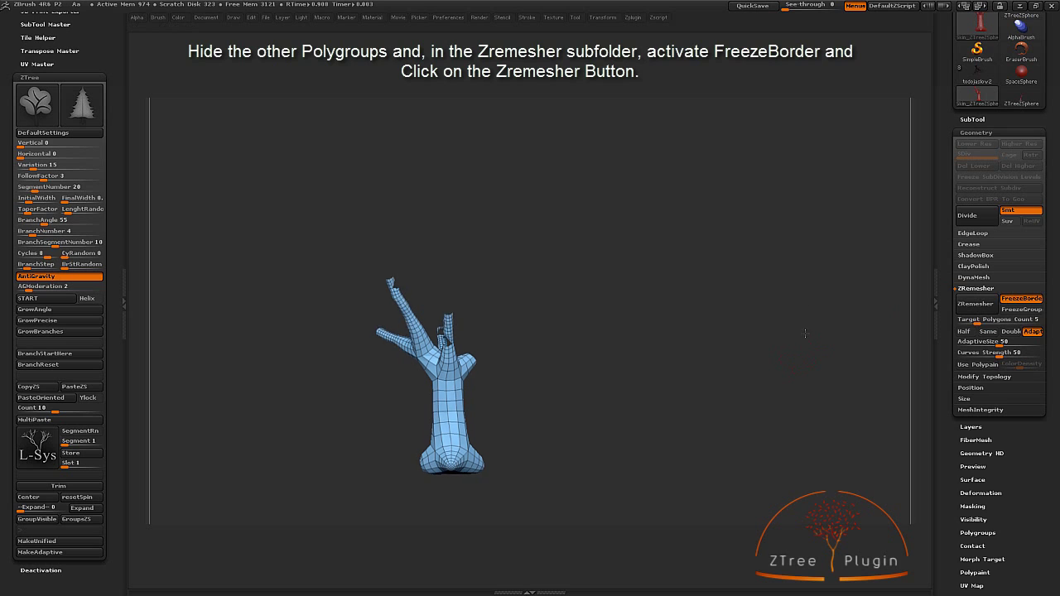
pyautogui.click(975, 304)
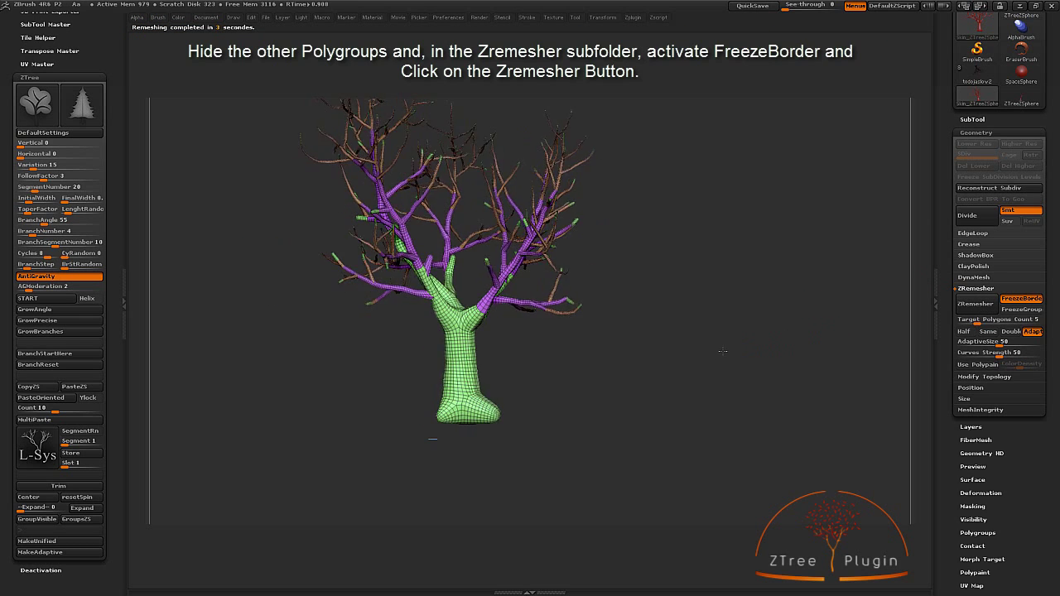
pyautogui.moveTo(722, 351)
pyautogui.mouseDown()
pyautogui.moveTo(597, 362)
pyautogui.moveTo(625, 327)
pyautogui.mouseUp()
pyautogui.keyDown('ctrl'); pyautogui.keyDown('shift'); pyautogui.click(440, 368); pyautogui.keyUp('shift'); pyautogui.keyUp('ctrl')
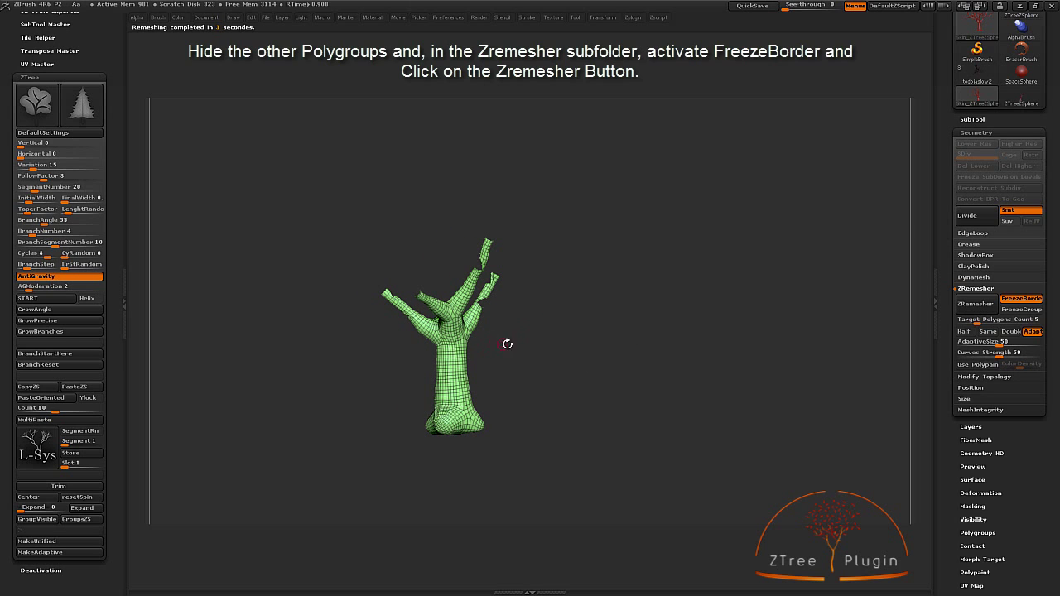
# Apply a red wax material to the trunk.
pyautogui.rightClick(676, 237)
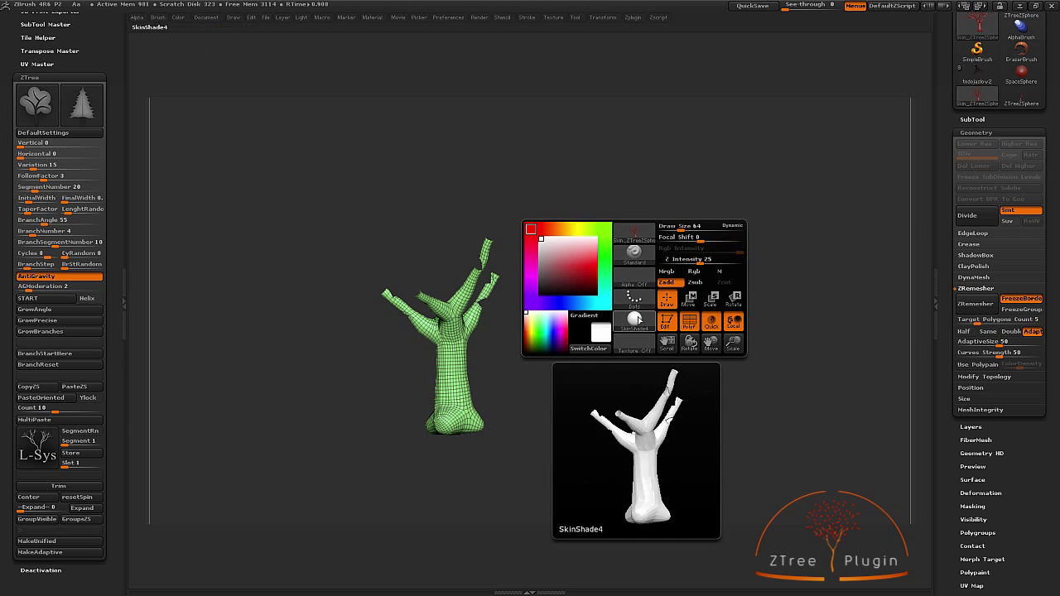
pyautogui.click(636, 319)
pyautogui.click(80, 329)
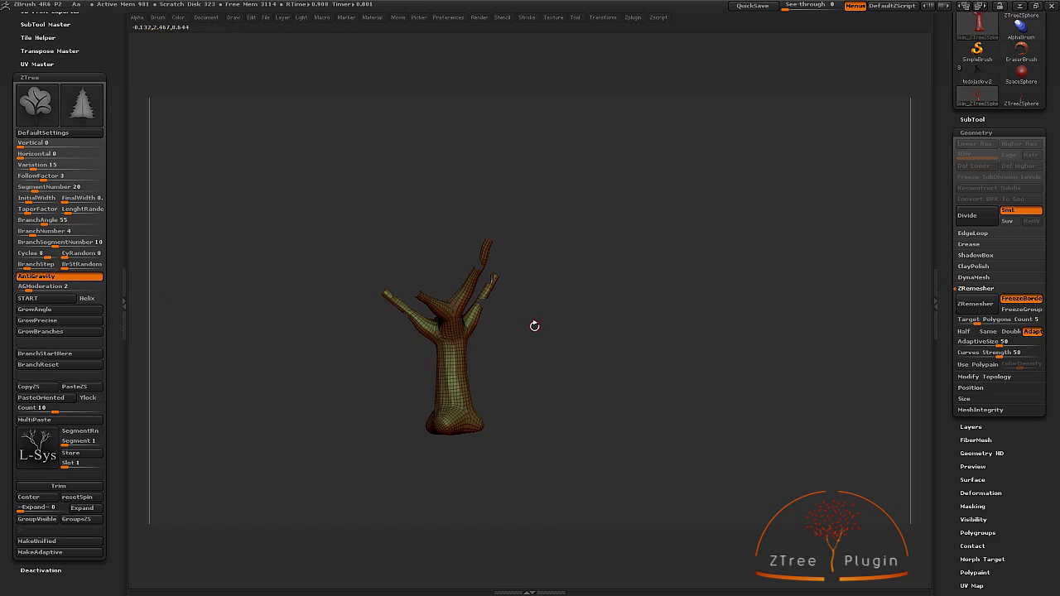
pyautogui.moveTo(547, 318); pyautogui.dragTo(600, 329)
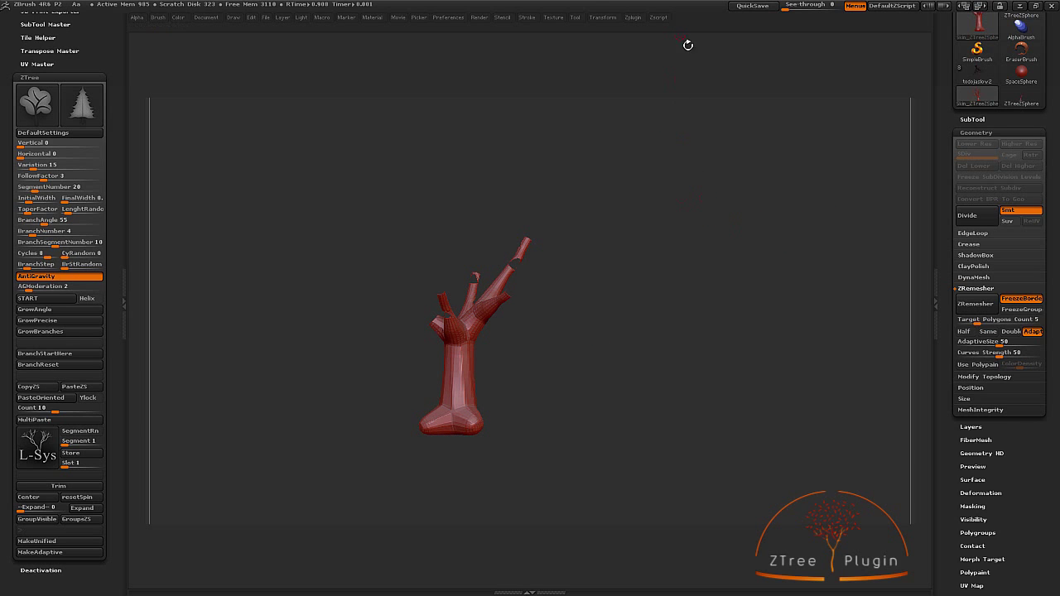
# Bring up the full brush list from the spacebar palette.
pyautogui.press('space')
pyautogui.click(636, 240)
pyautogui.press('space')
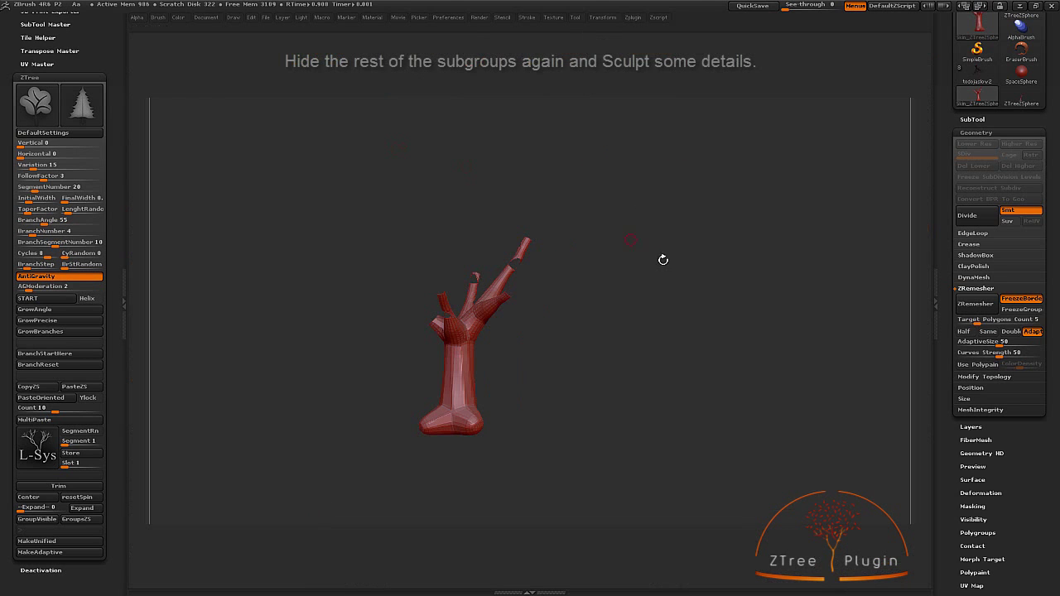
# Work around the isolated red trunk from several angles, then restore the brush and tool panels.
pyautogui.moveTo(663, 326); pyautogui.dragTo(454, 362)
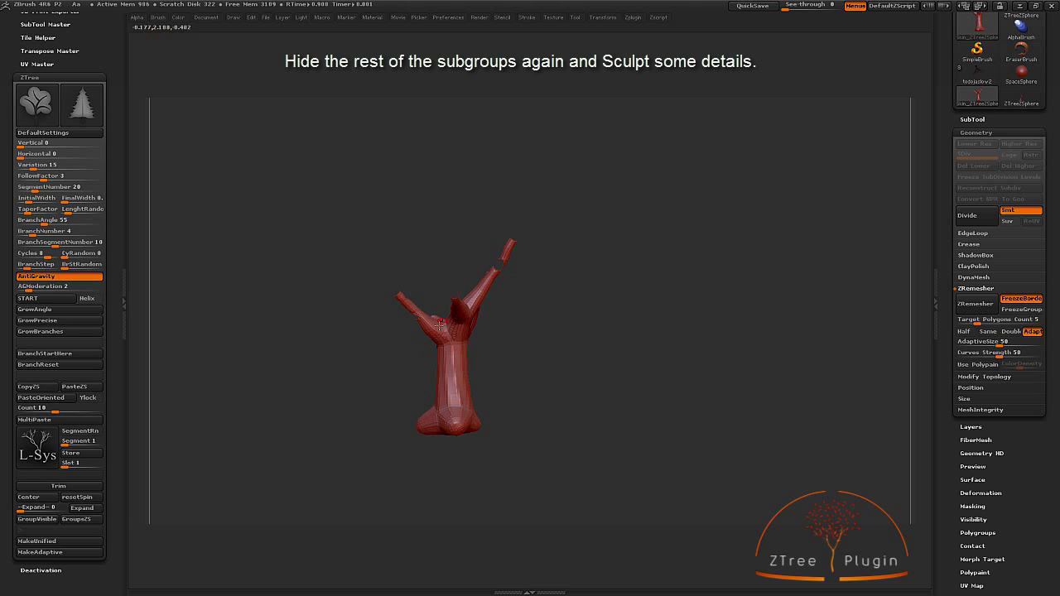
pyautogui.moveTo(439, 326)
pyautogui.mouseDown()
pyautogui.moveTo(468, 371)
pyautogui.moveTo(448, 346)
pyautogui.mouseUp()
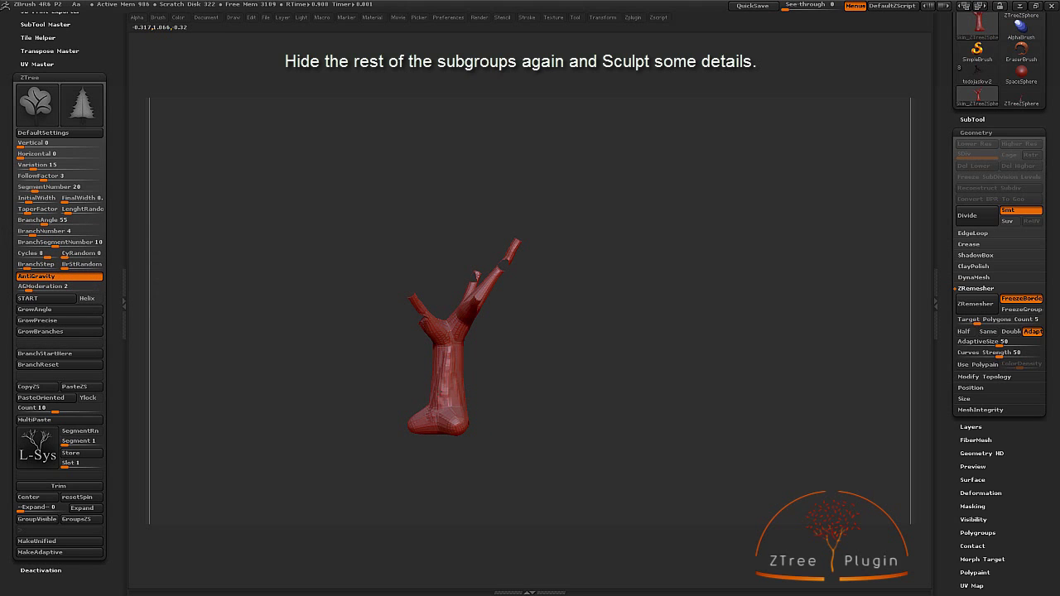
pyautogui.moveTo(434, 376)
pyautogui.mouseDown()
pyautogui.moveTo(453, 380)
pyautogui.moveTo(462, 399)
pyautogui.moveTo(460, 389)
pyautogui.mouseUp()
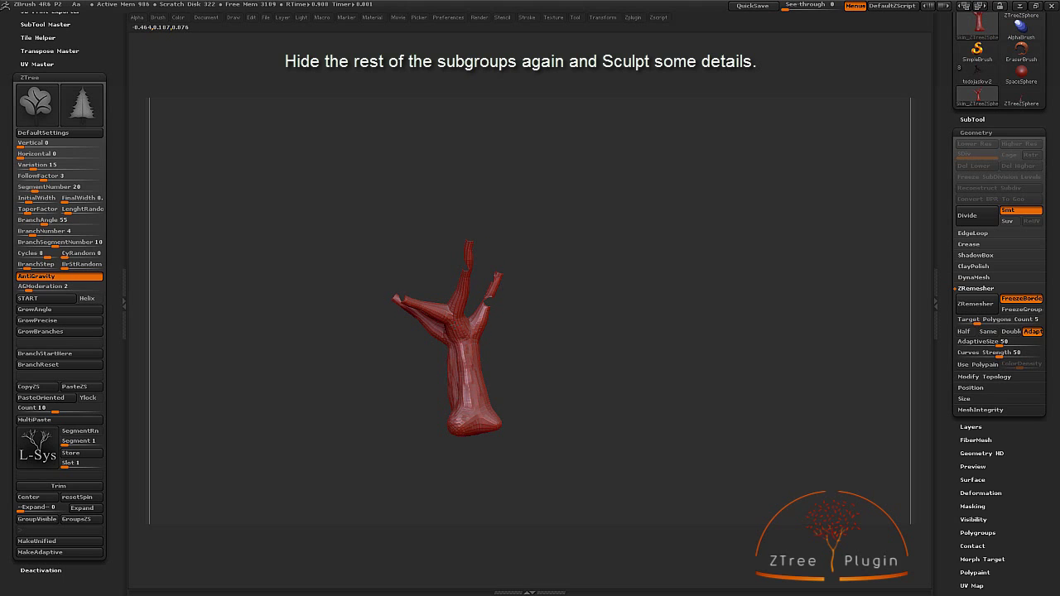
pyautogui.moveTo(459, 350); pyautogui.dragTo(479, 334)
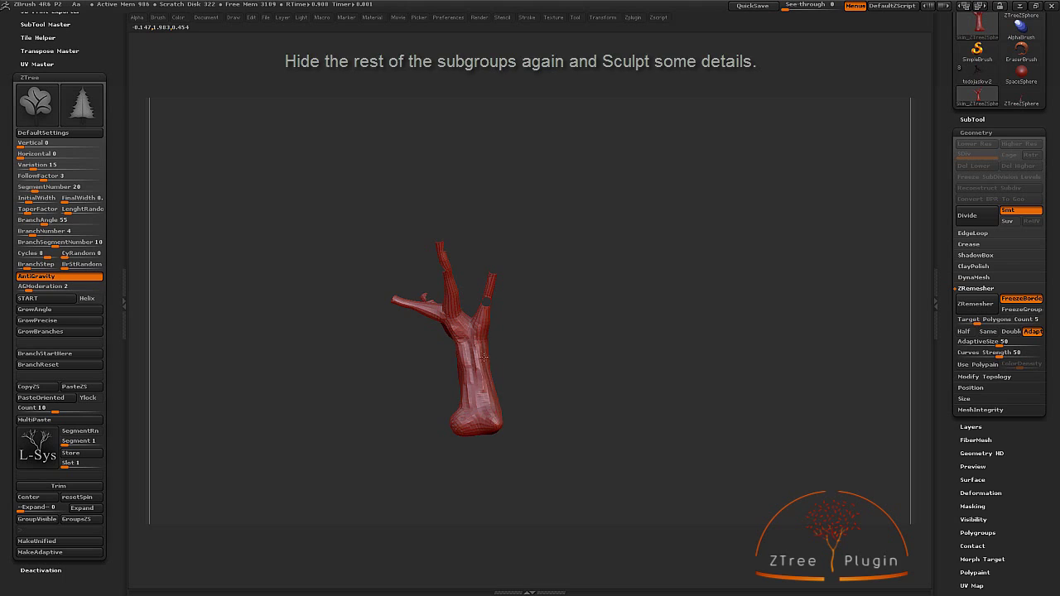
pyautogui.moveTo(497, 412); pyautogui.dragTo(490, 408)
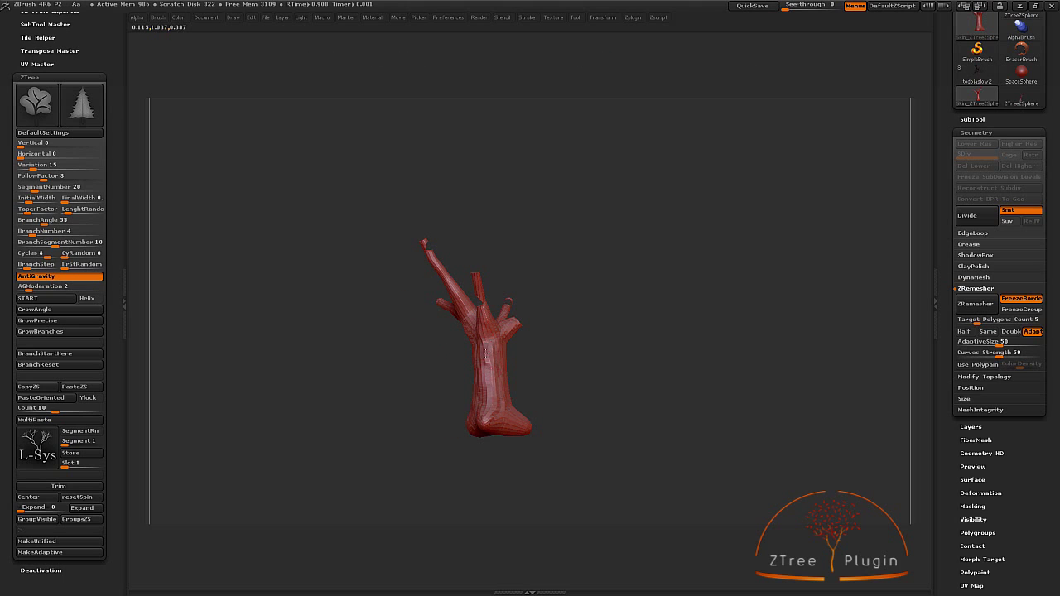
pyautogui.moveTo(486, 352)
pyautogui.mouseDown()
pyautogui.moveTo(507, 357)
pyautogui.moveTo(511, 400)
pyautogui.moveTo(543, 331)
pyautogui.moveTo(531, 300)
pyautogui.moveTo(423, 300)
pyautogui.mouseUp()
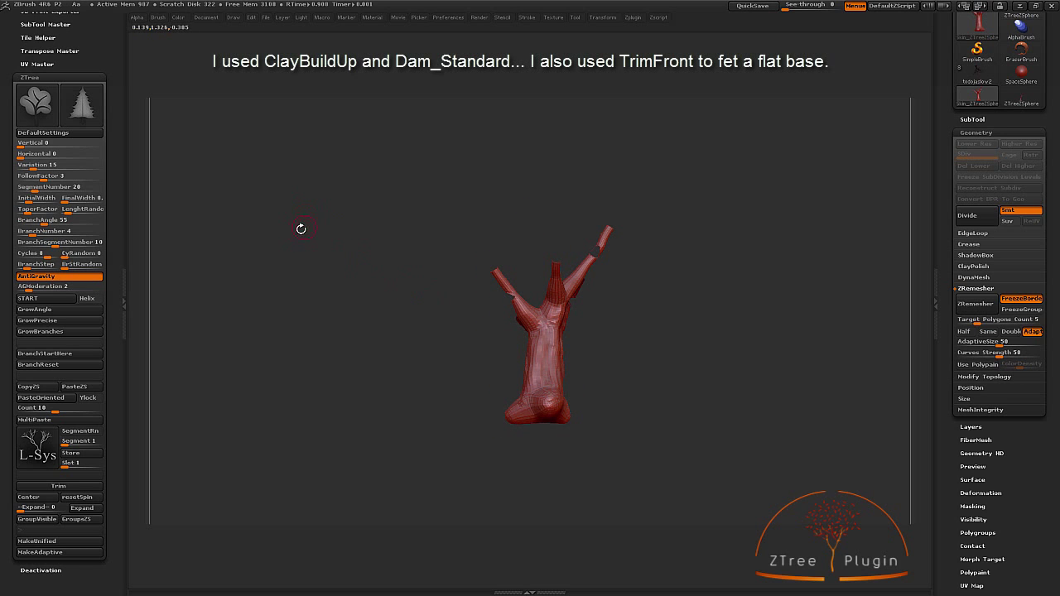
pyautogui.press('Tab')
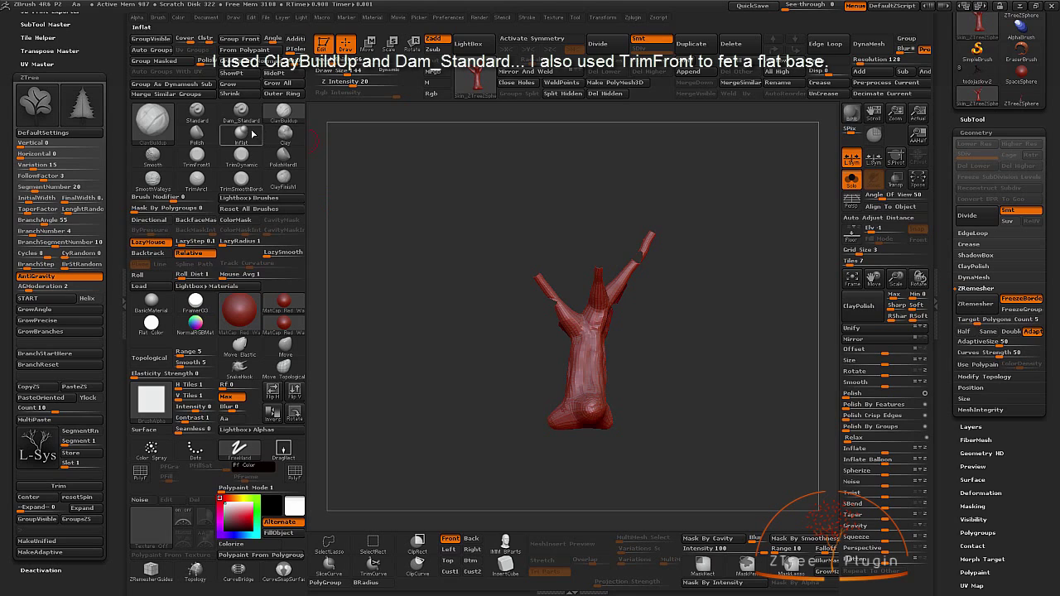
# Carve grooved bark detail into the trunk with Dam_Standard, rotating around it with panels hidden.
pyautogui.press('Tab')
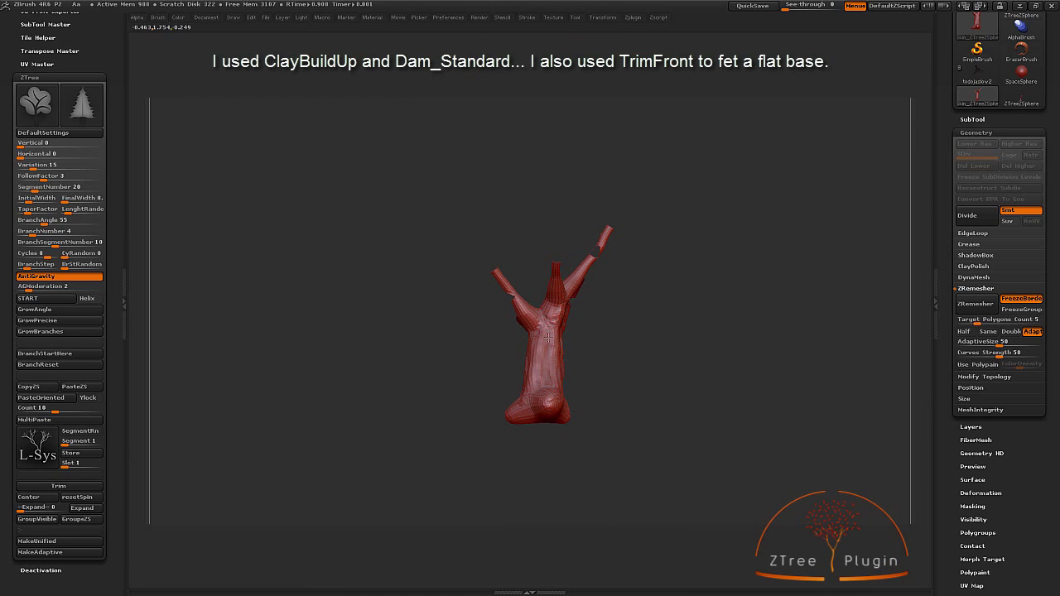
pyautogui.moveTo(544, 377)
pyautogui.mouseDown()
pyautogui.moveTo(563, 378)
pyautogui.moveTo(526, 346)
pyautogui.moveTo(598, 323)
pyautogui.moveTo(520, 334)
pyautogui.mouseUp()
pyautogui.moveTo(518, 398)
pyautogui.mouseDown()
pyautogui.moveTo(516, 369)
pyautogui.moveTo(539, 356)
pyautogui.mouseUp()
pyautogui.moveTo(493, 379)
pyautogui.mouseDown()
pyautogui.moveTo(549, 339)
pyautogui.moveTo(515, 353)
pyautogui.mouseUp()
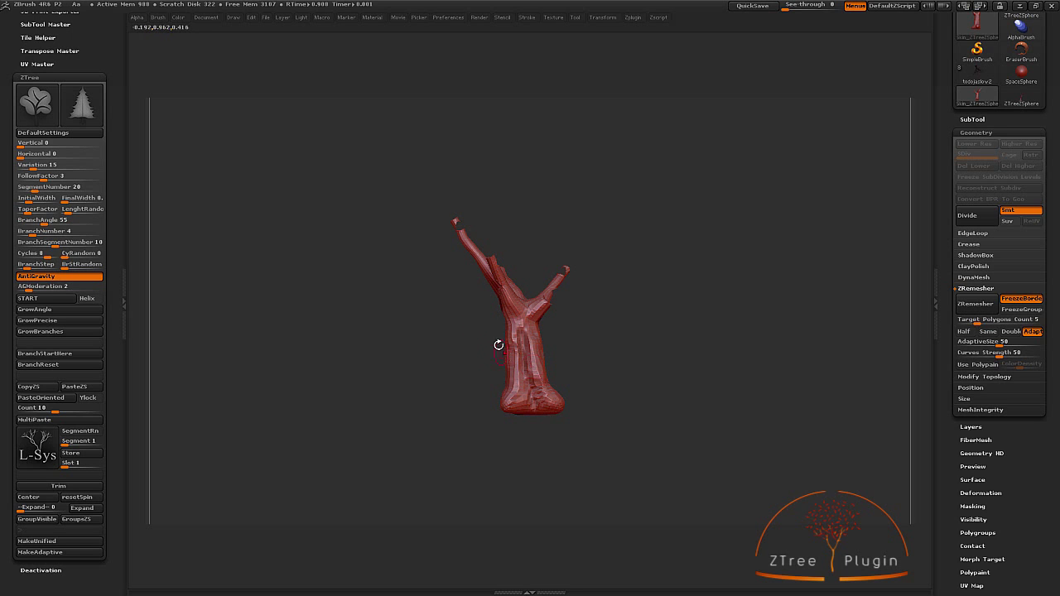
pyautogui.press('Tab')
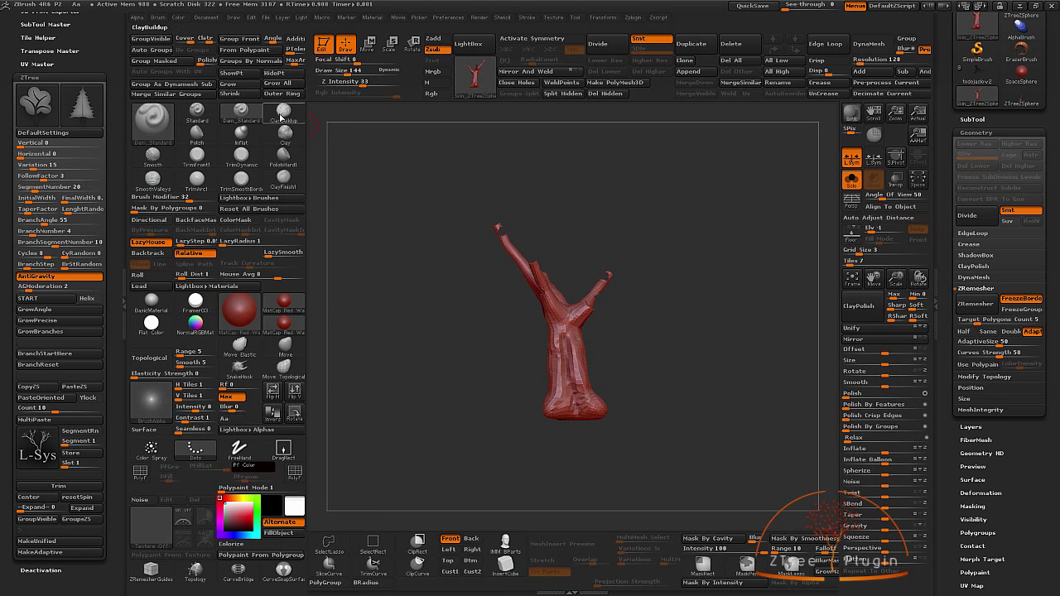
pyautogui.press('Tab')
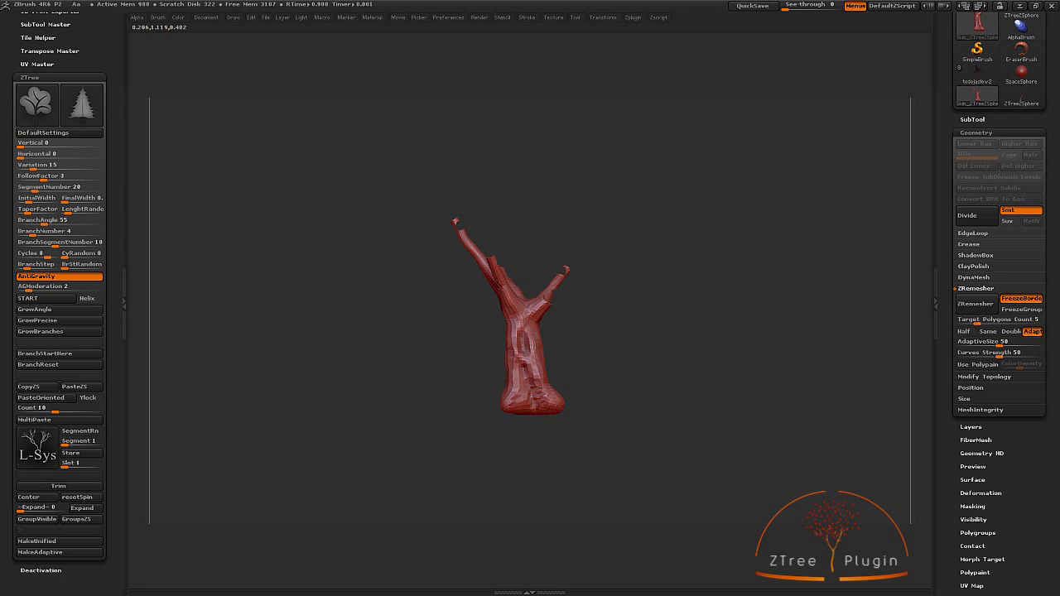
pyautogui.moveTo(535, 348)
pyautogui.mouseDown()
pyautogui.moveTo(515, 366)
pyautogui.moveTo(526, 376)
pyautogui.moveTo(535, 353)
pyautogui.mouseUp()
pyautogui.moveTo(560, 396); pyautogui.dragTo(582, 387)
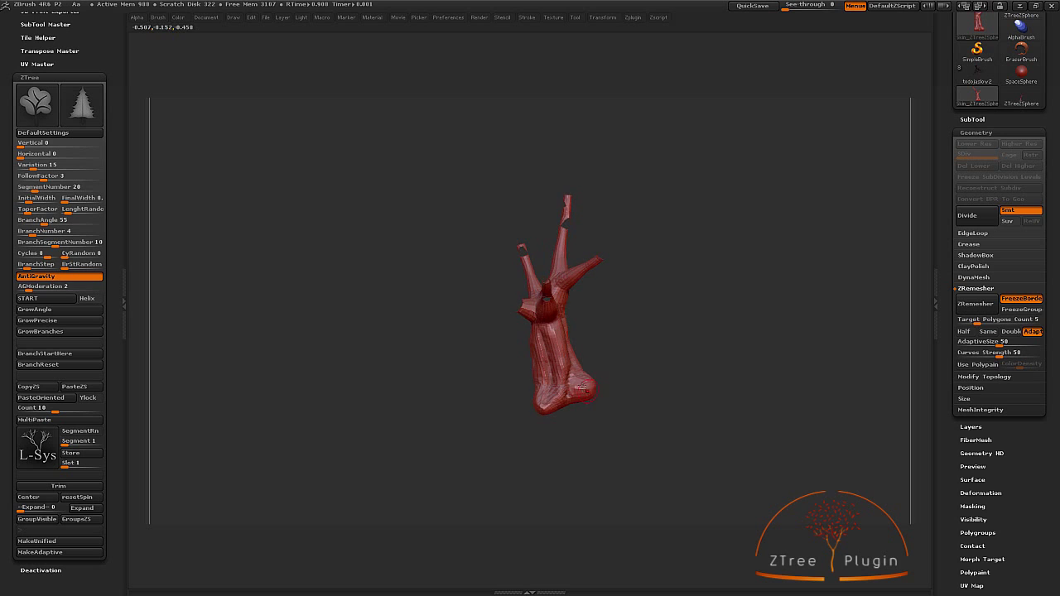
# Turn the trunk to view its underside and bring up the spacebar brush menu for TrimFront.
pyautogui.press('Tab')
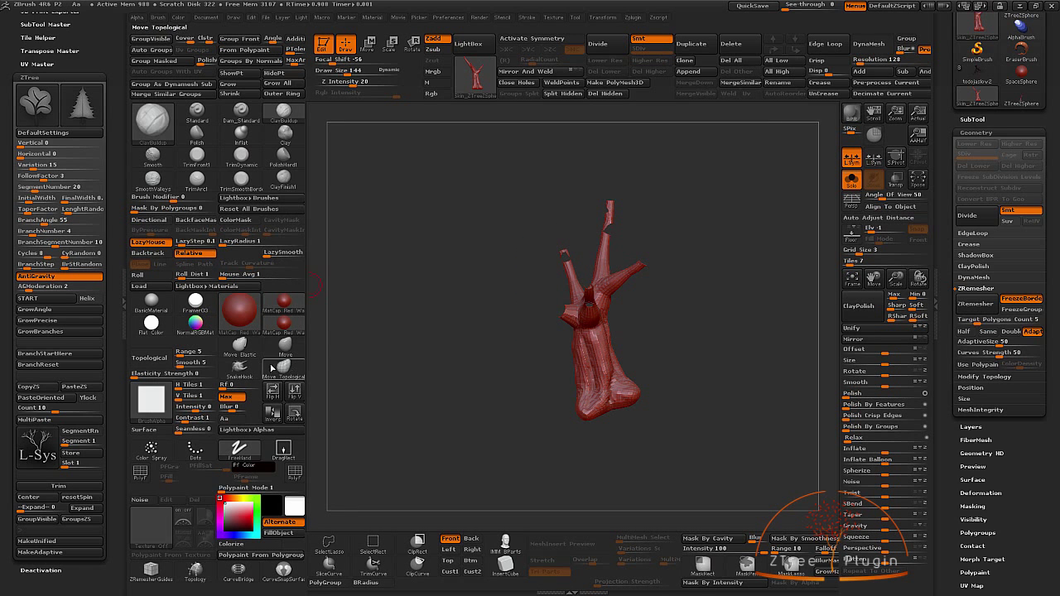
pyautogui.moveTo(665, 344)
pyautogui.mouseDown()
pyautogui.moveTo(681, 374)
pyautogui.moveTo(631, 361)
pyautogui.mouseUp()
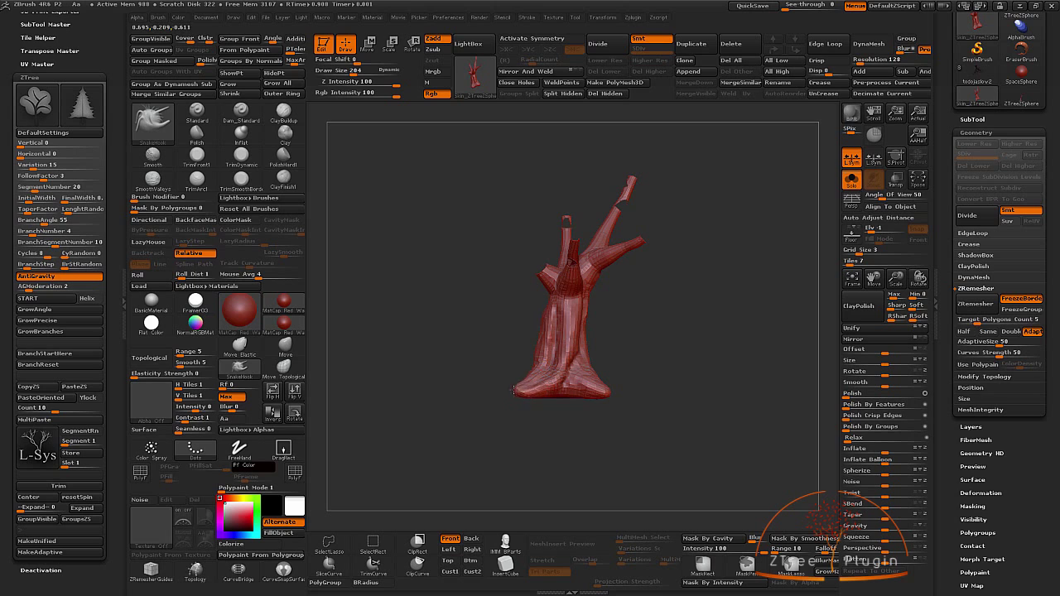
pyautogui.moveTo(513, 389); pyautogui.dragTo(474, 379)
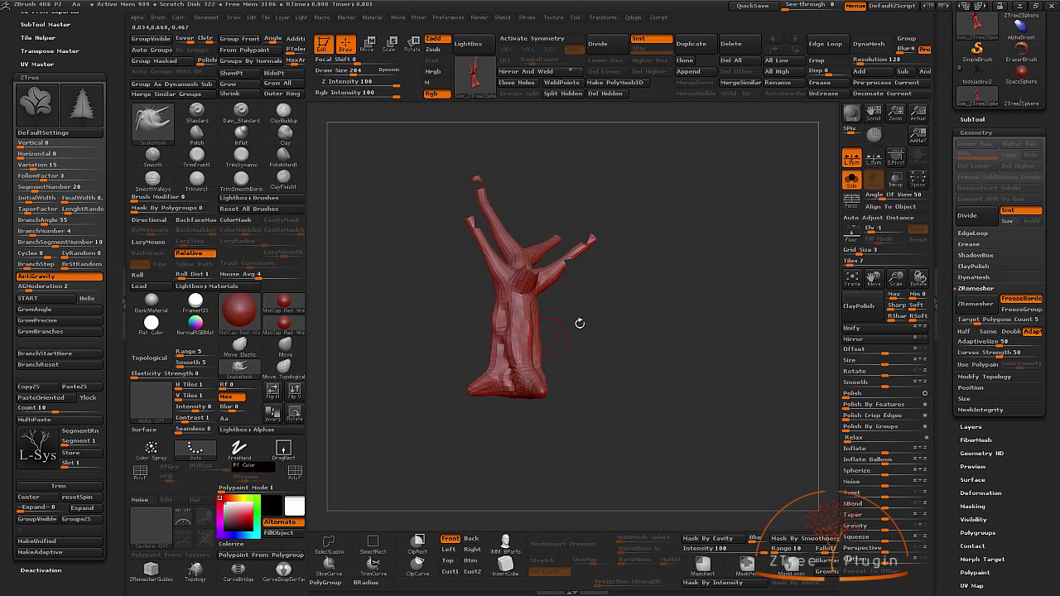
pyautogui.moveTo(580, 323)
pyautogui.mouseDown()
pyautogui.moveTo(596, 320)
pyautogui.moveTo(638, 253)
pyautogui.moveTo(613, 208)
pyautogui.mouseUp()
pyautogui.press('space')
# Trim the trunk base flat with TrimFront, then ZRemesh the whole tree again.
pyautogui.click(197, 157)
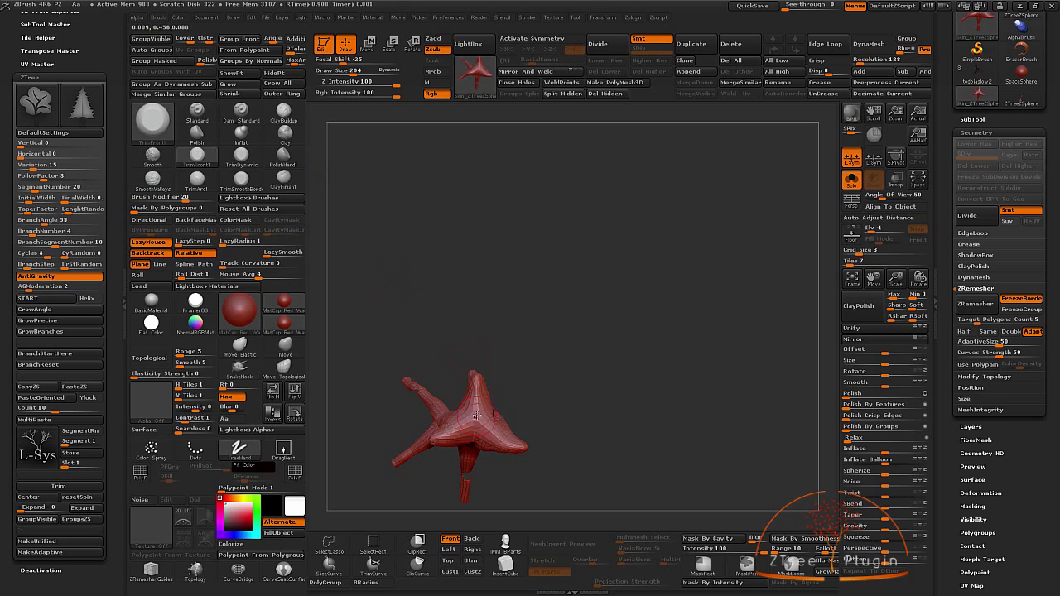
pyautogui.moveTo(472, 405); pyautogui.dragTo(536, 449)
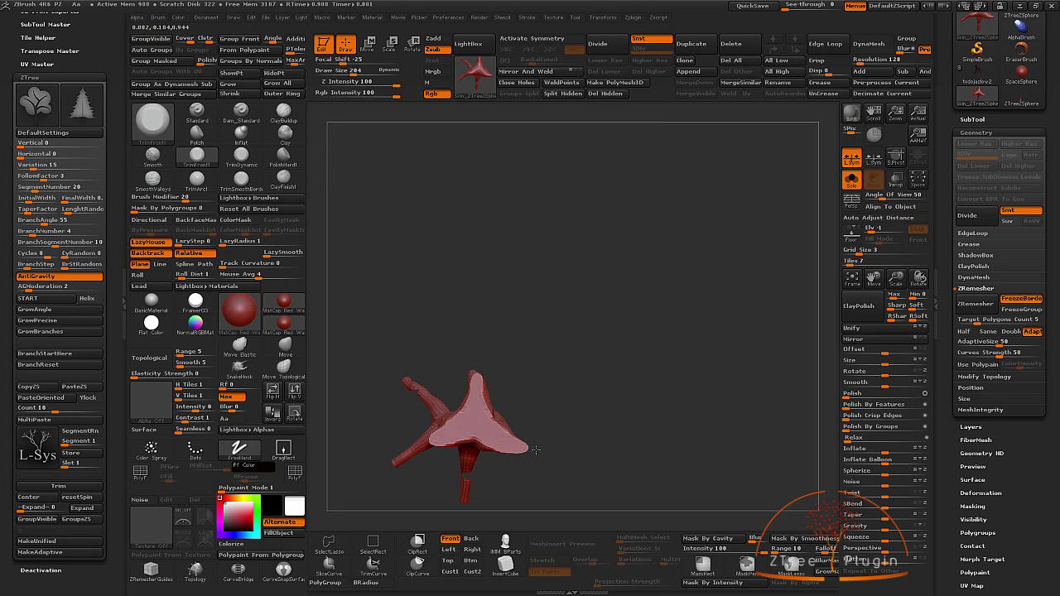
pyautogui.moveTo(535, 362)
pyautogui.mouseDown()
pyautogui.moveTo(605, 341)
pyautogui.moveTo(526, 331)
pyautogui.mouseUp()
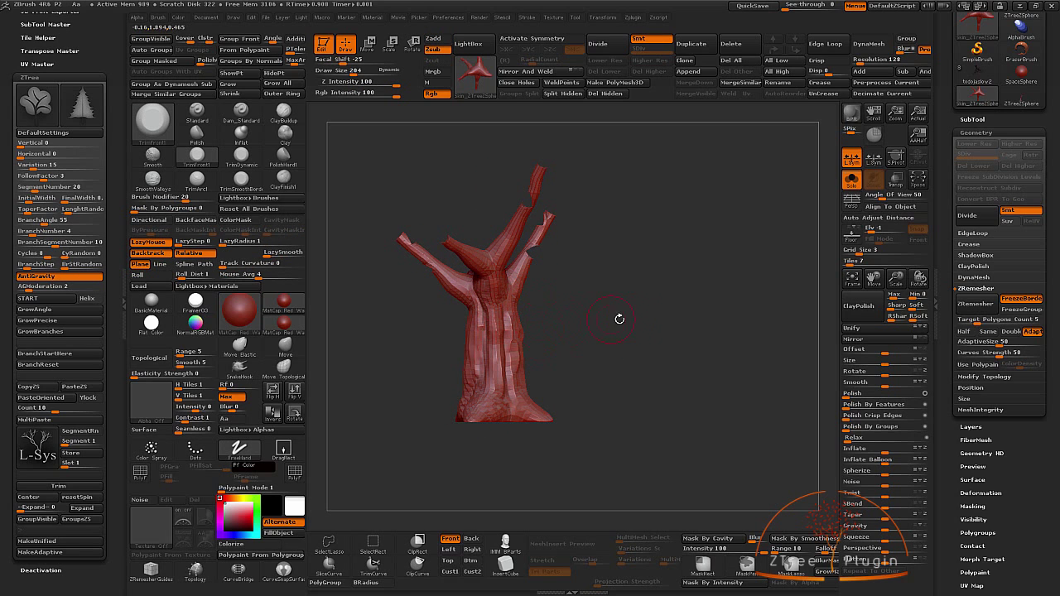
pyautogui.moveTo(655, 342); pyautogui.dragTo(709, 339)
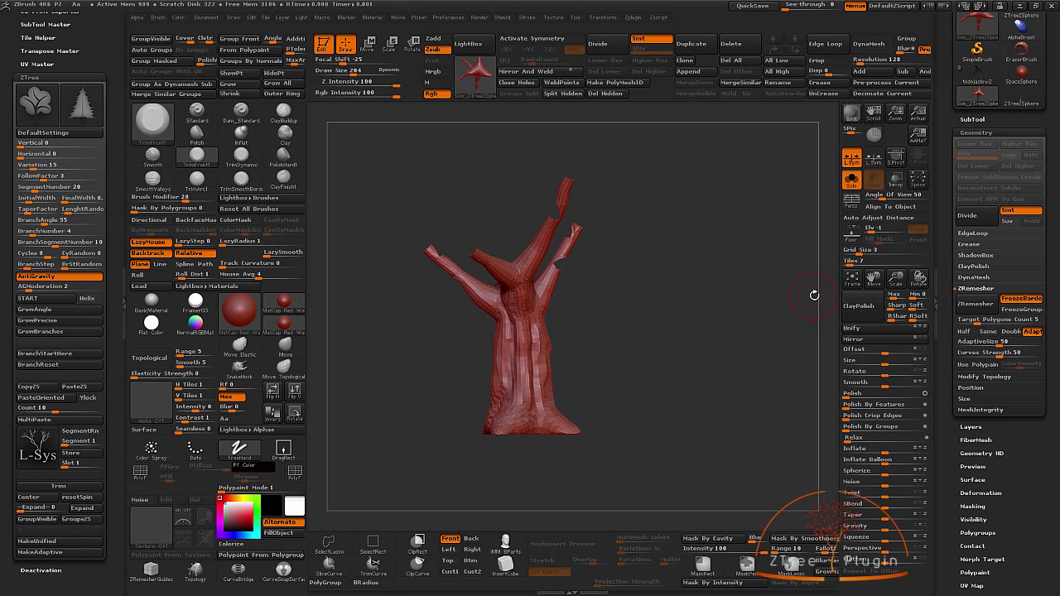
pyautogui.click(975, 304)
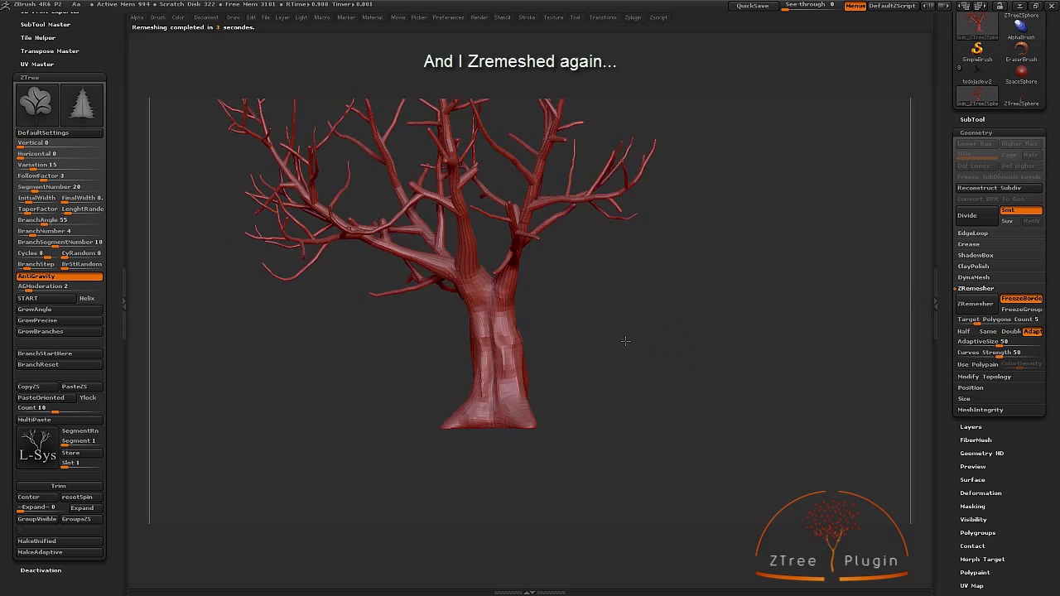
# Apply the white SkinShade4 material to the tree.
pyautogui.moveTo(641, 346)
pyautogui.mouseDown()
pyautogui.moveTo(634, 333)
pyautogui.moveTo(643, 331)
pyautogui.moveTo(654, 360)
pyautogui.moveTo(704, 373)
pyautogui.moveTo(627, 419)
pyautogui.moveTo(659, 422)
pyautogui.moveTo(698, 343)
pyautogui.mouseUp()
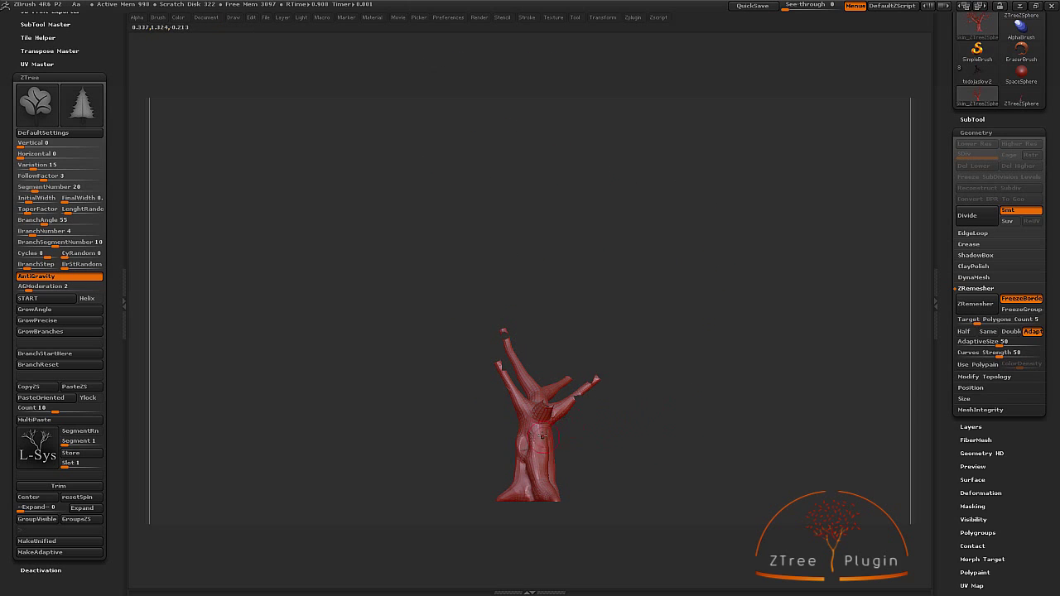
pyautogui.moveTo(480, 395); pyautogui.dragTo(327, 352)
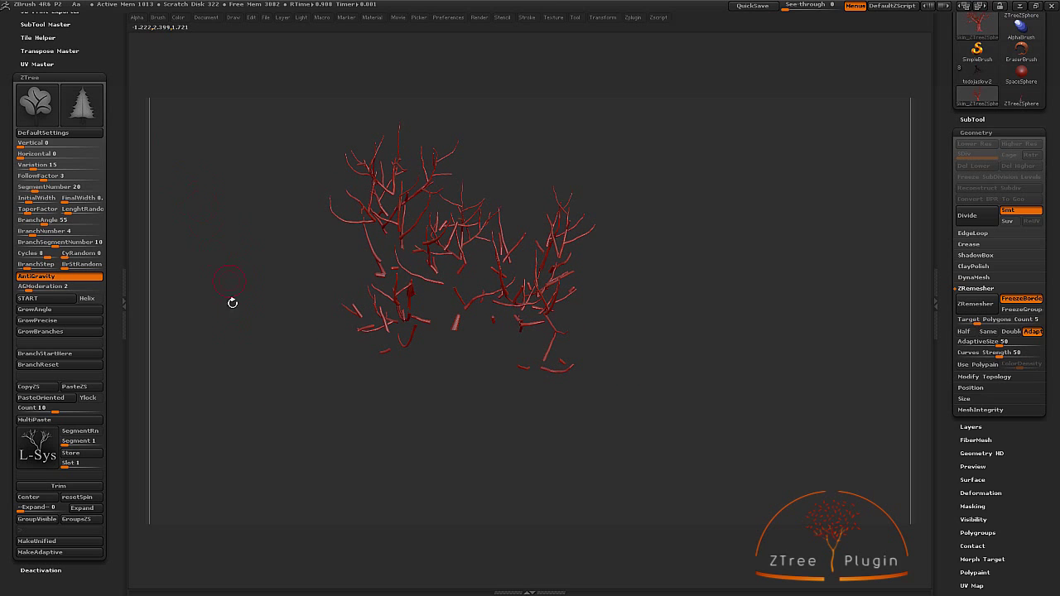
pyautogui.press('space')
pyautogui.click(204, 343)
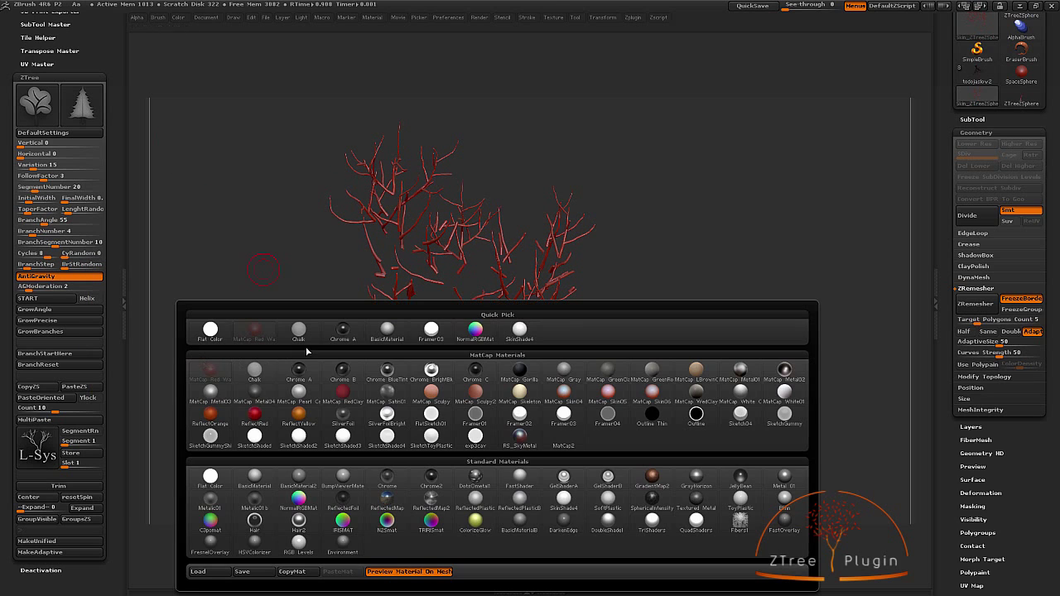
pyautogui.click(520, 334)
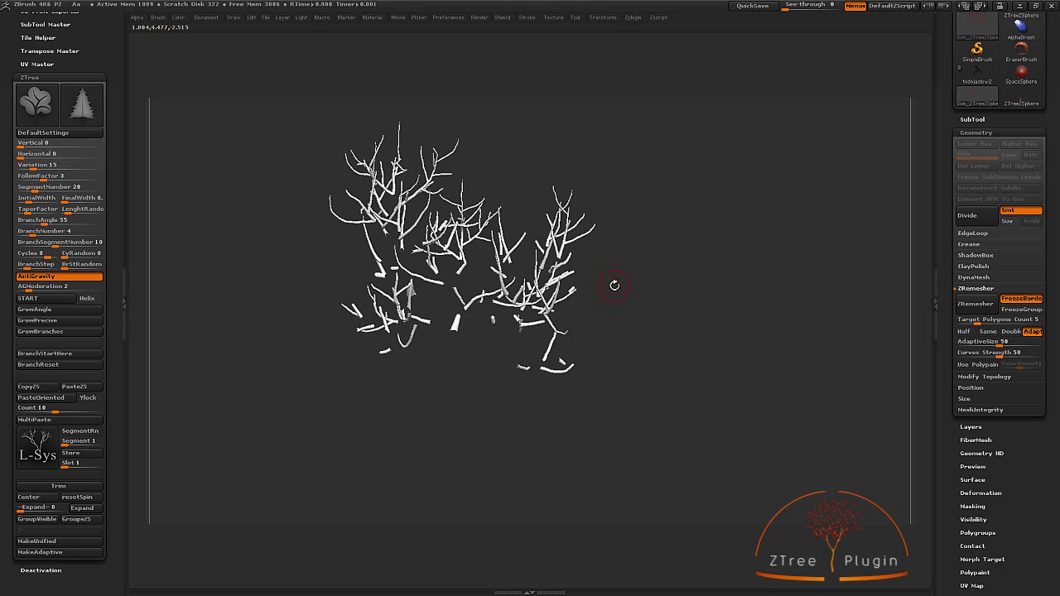
# Turn on Polyframe and zoom in on the small branches to judge their density.
pyautogui.hotkey('shift', 'f')
pyautogui.moveTo(693, 284)
pyautogui.keyDown('alt'); pyautogui.mouseDown()
pyautogui.moveTo(732, 251)
pyautogui.moveTo(616, 167)
pyautogui.moveTo(700, 284)
pyautogui.moveTo(889, 312)
pyautogui.mouseUp(); pyautogui.keyUp('alt')
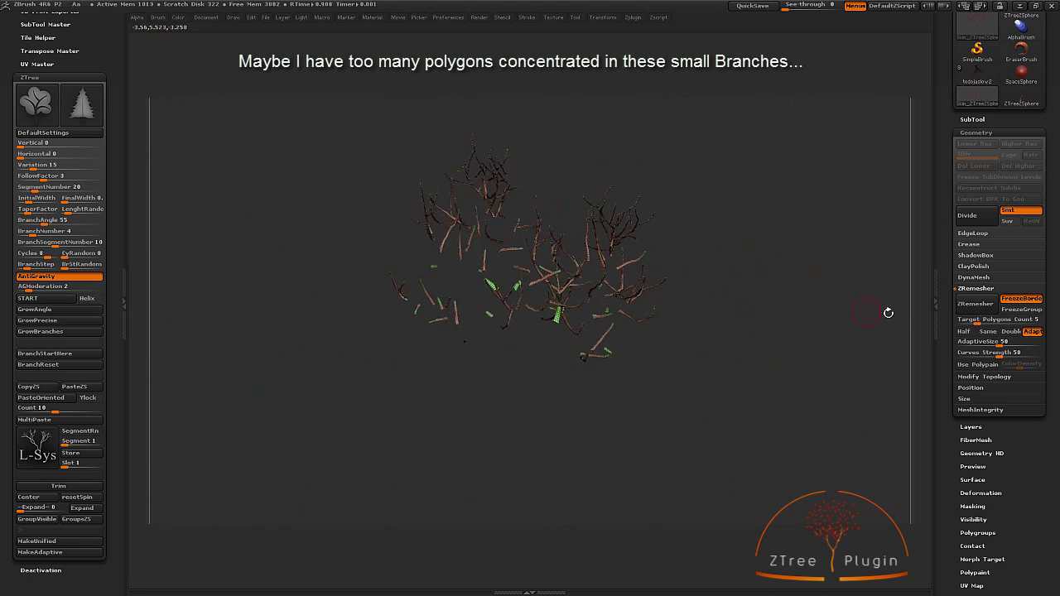
pyautogui.click(982, 287)
# Isolate the trunk and thin its edge loops with Delete Loops, Groups on.
pyautogui.click(974, 233)
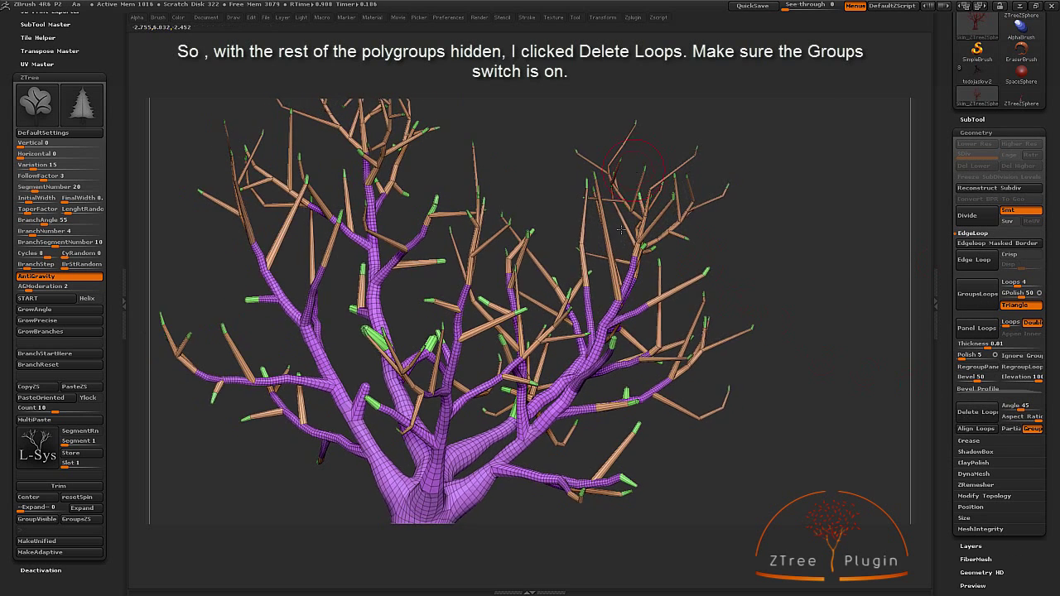
pyautogui.keyDown('ctrl'); pyautogui.moveTo(621, 230); pyautogui.dragTo(543, 400, button='right'); pyautogui.keyUp('ctrl')
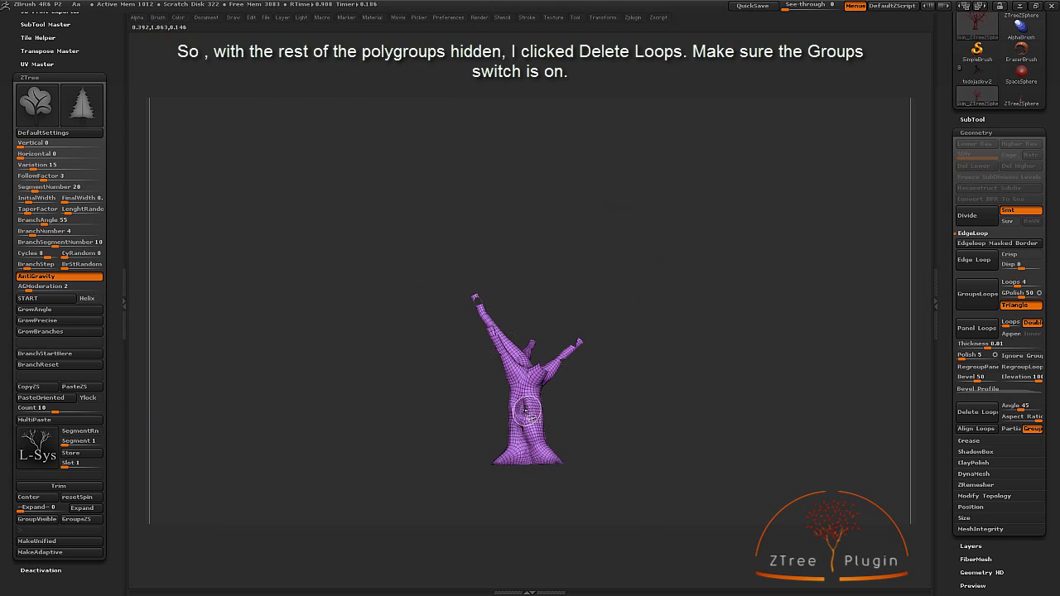
pyautogui.keyDown('ctrl'); pyautogui.keyDown('shift'); pyautogui.click(543, 402); pyautogui.keyUp('shift'); pyautogui.keyUp('ctrl')
pyautogui.scroll(-5, 994, 495)
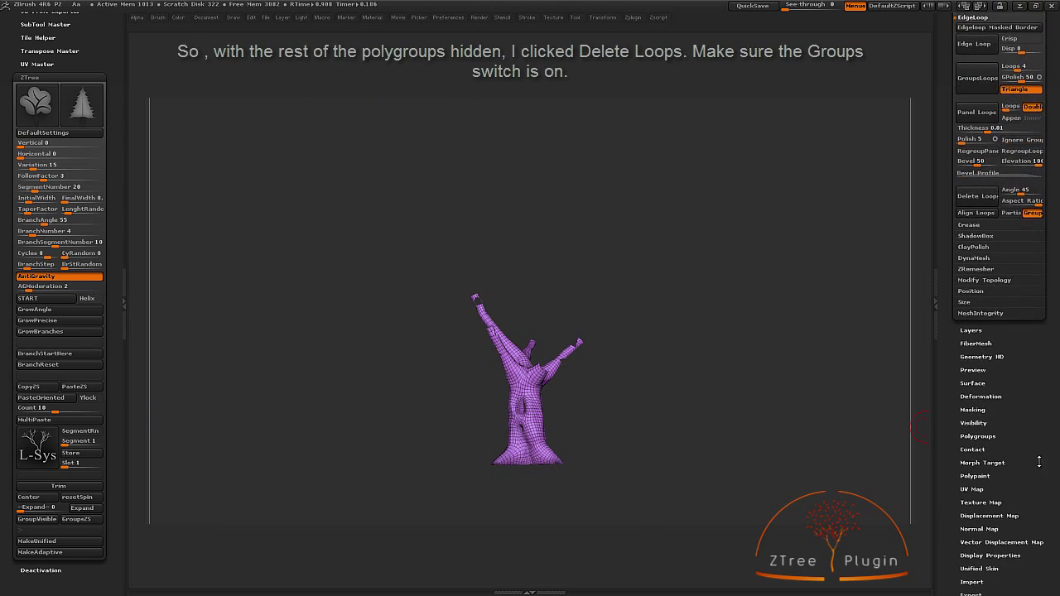
pyautogui.scroll(-1, 1013, 377)
# Give the visible trunk its own new polygroup and unhide all the branches.
pyautogui.click(978, 404)
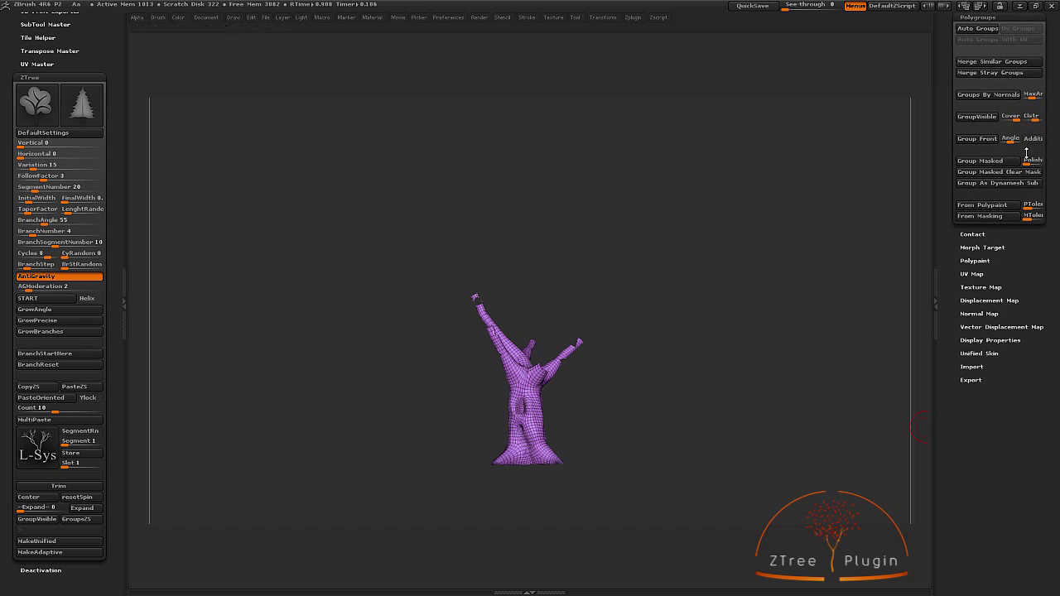
pyautogui.click(977, 116)
pyautogui.keyDown('ctrl'); pyautogui.keyDown('shift'); pyautogui.click(703, 264); pyautogui.keyUp('shift'); pyautogui.keyUp('ctrl')
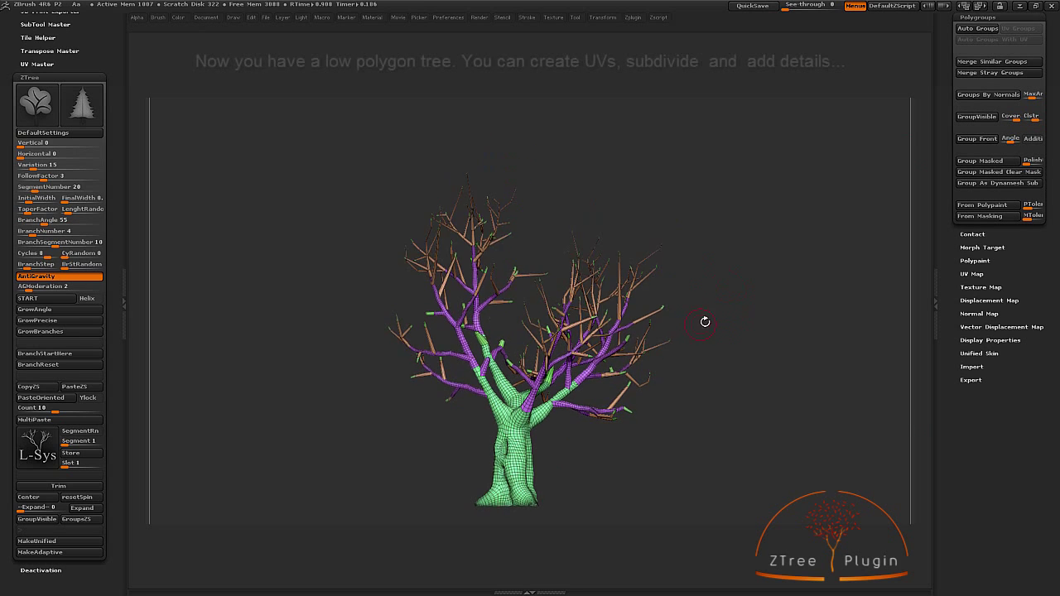
# Rotate around the low-poly tree and switch Polyframe off for plain white shading.
pyautogui.press('space')
pyautogui.moveTo(729, 342)
pyautogui.mouseDown()
pyautogui.moveTo(705, 289)
pyautogui.moveTo(730, 318)
pyautogui.moveTo(740, 291)
pyautogui.moveTo(749, 343)
pyautogui.mouseUp()
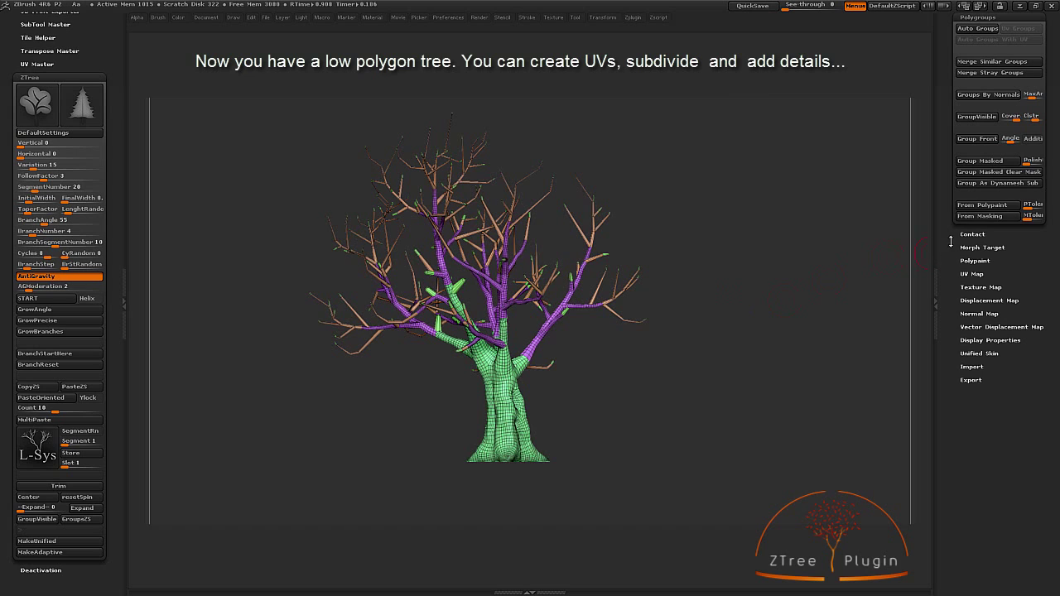
pyautogui.moveTo(646, 386)
pyautogui.mouseDown()
pyautogui.moveTo(641, 404)
pyautogui.moveTo(605, 427)
pyautogui.mouseUp()
pyautogui.moveTo(551, 460)
pyautogui.mouseDown()
pyautogui.moveTo(565, 460)
pyautogui.moveTo(514, 437)
pyautogui.moveTo(669, 364)
pyautogui.moveTo(641, 359)
pyautogui.moveTo(662, 375)
pyautogui.mouseUp()
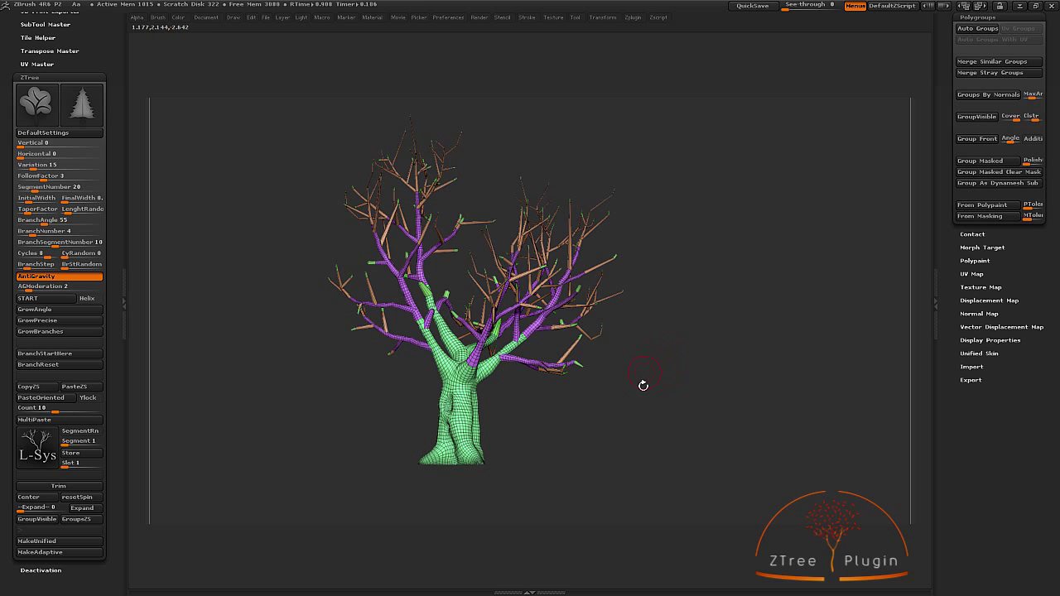
pyautogui.moveTo(645, 300); pyautogui.dragTo(639, 303)
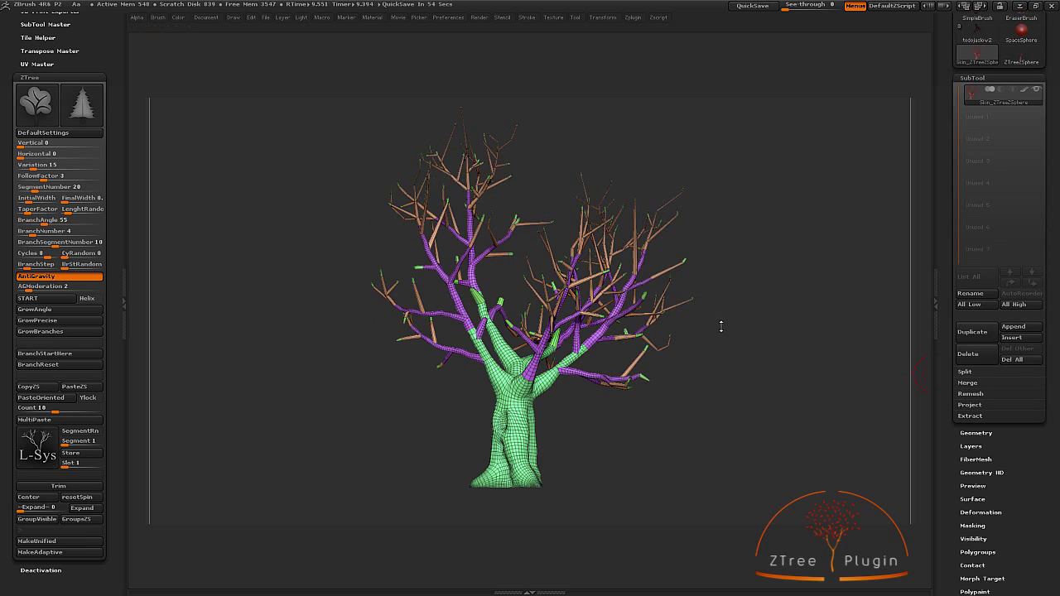
pyautogui.moveTo(722, 327); pyautogui.dragTo(699, 309)
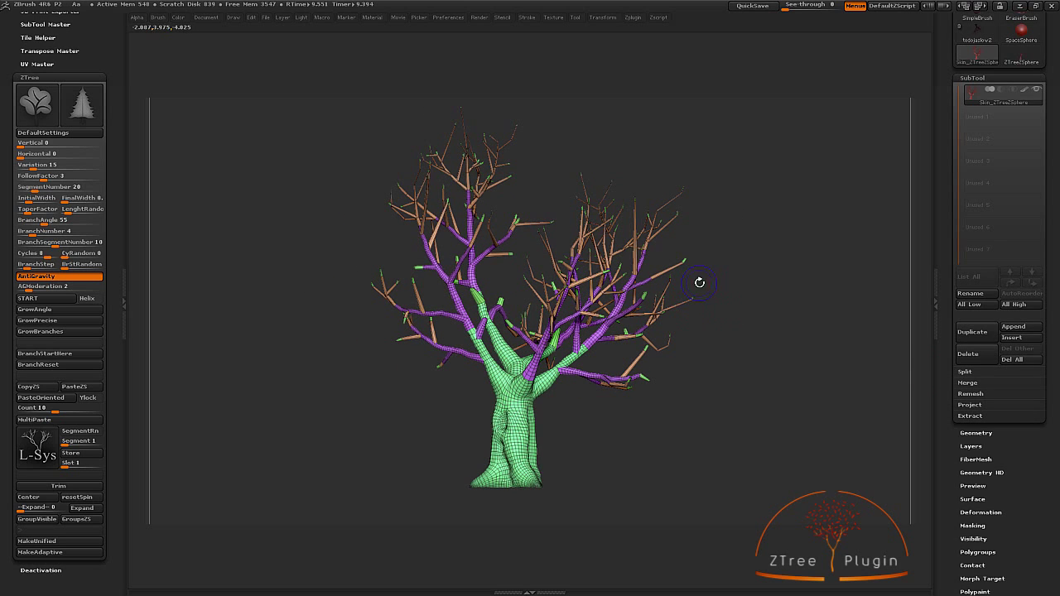
pyautogui.hotkey('shift', 'f')
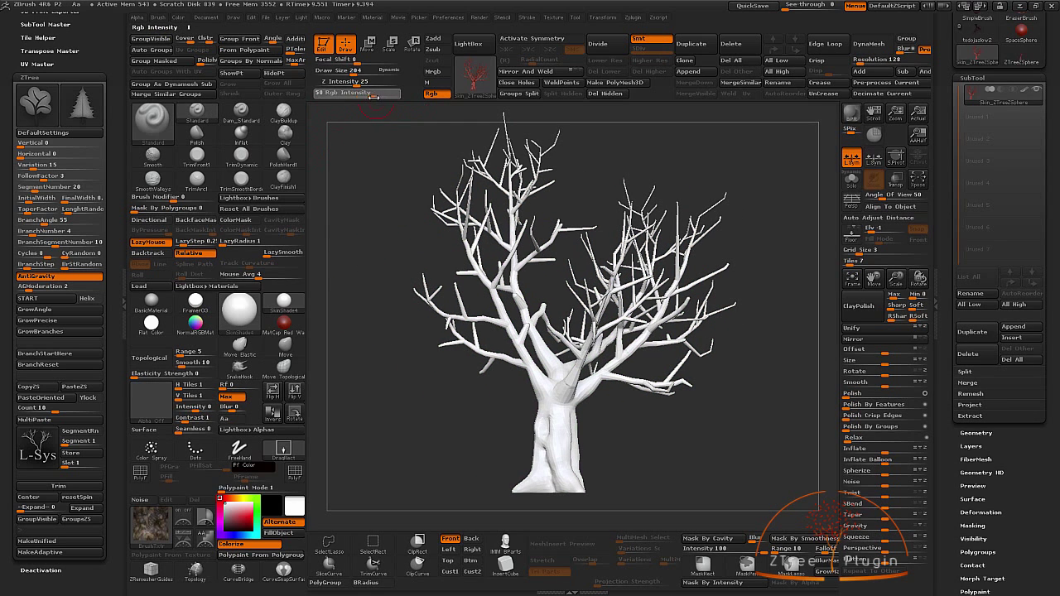
# Pick a texture and polypaint the trunk and branches dark brown, then rotate to check.
pyautogui.click(161, 508)
pyautogui.click(251, 502)
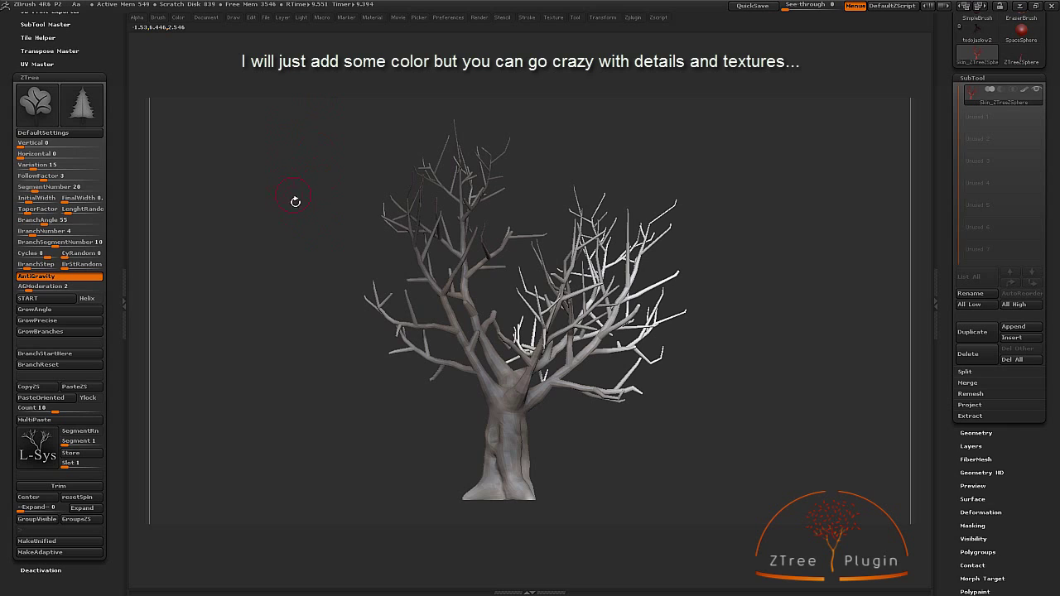
pyautogui.press('space')
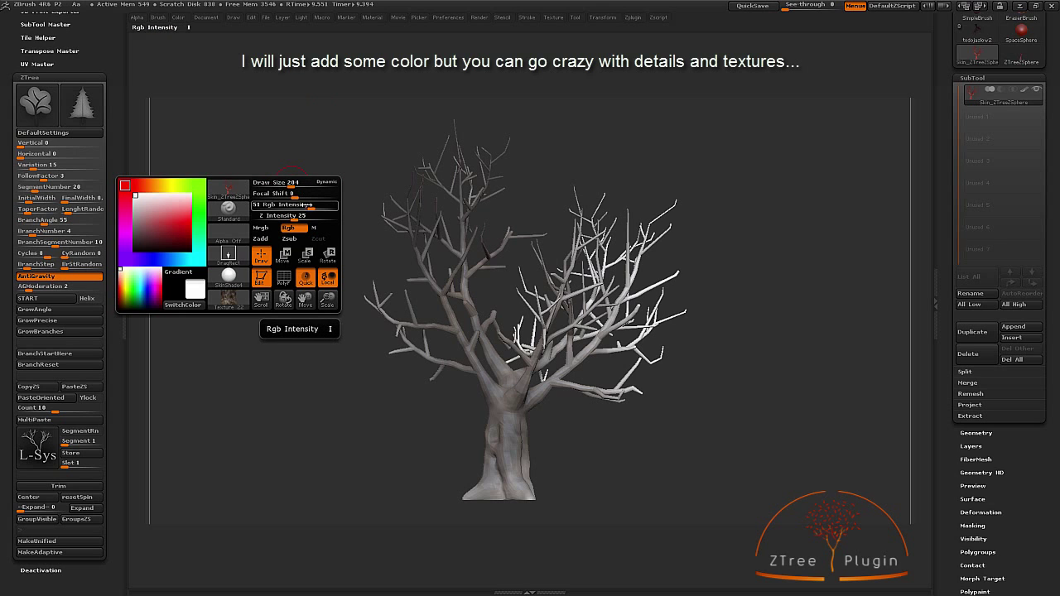
pyautogui.moveTo(472, 224)
pyautogui.mouseDown()
pyautogui.moveTo(523, 421)
pyautogui.moveTo(608, 224)
pyautogui.mouseUp()
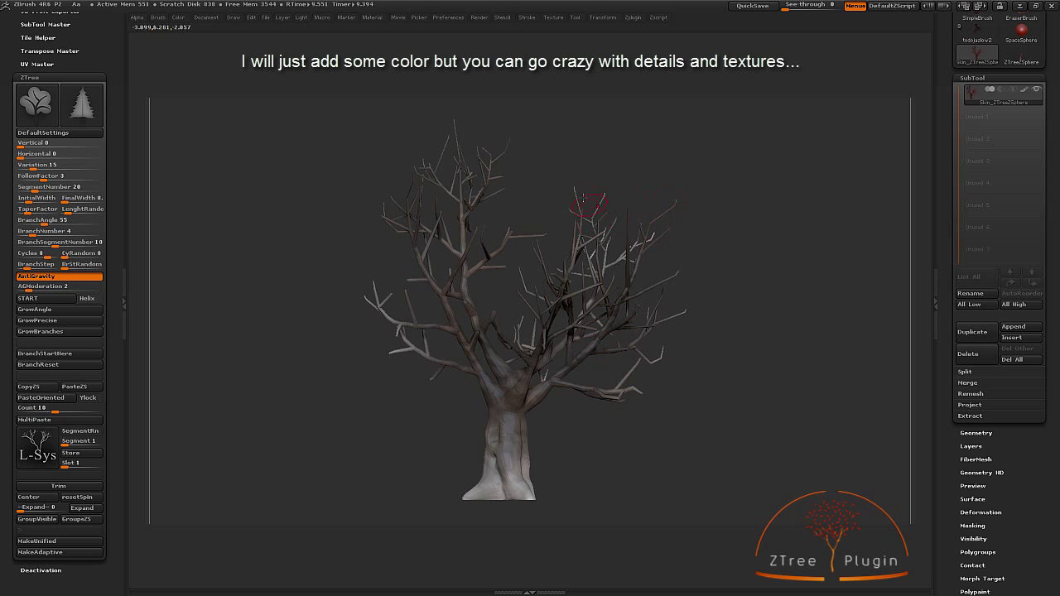
pyautogui.moveTo(376, 292)
pyautogui.mouseDown()
pyautogui.moveTo(568, 350)
pyautogui.moveTo(580, 417)
pyautogui.moveTo(589, 240)
pyautogui.moveTo(568, 428)
pyautogui.moveTo(766, 240)
pyautogui.moveTo(589, 311)
pyautogui.mouseUp()
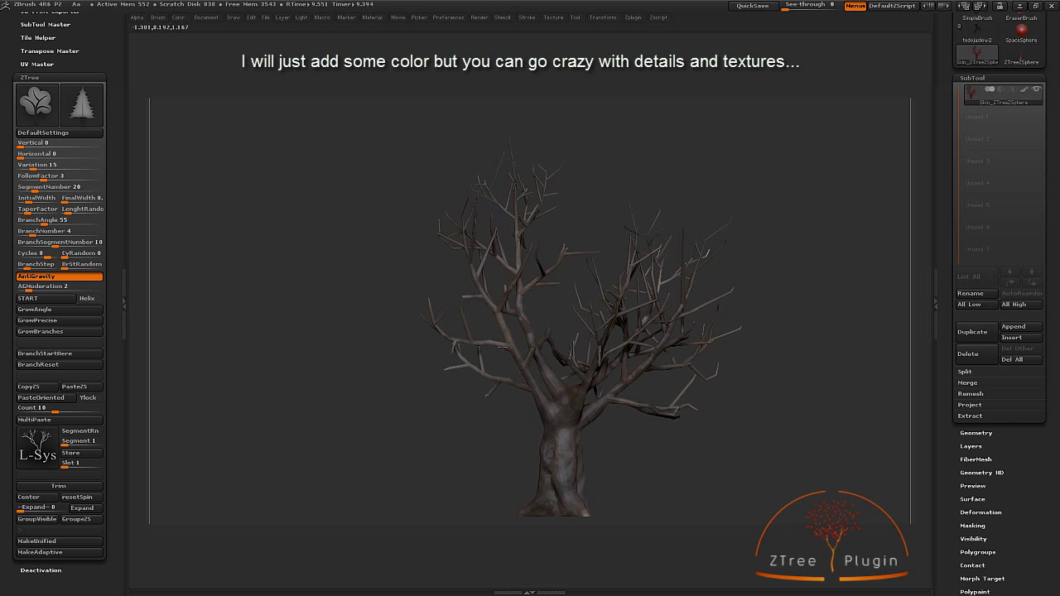
pyautogui.moveTo(506, 532)
pyautogui.mouseDown()
pyautogui.moveTo(693, 424)
pyautogui.moveTo(591, 357)
pyautogui.moveTo(694, 337)
pyautogui.moveTo(363, 277)
pyautogui.mouseUp()
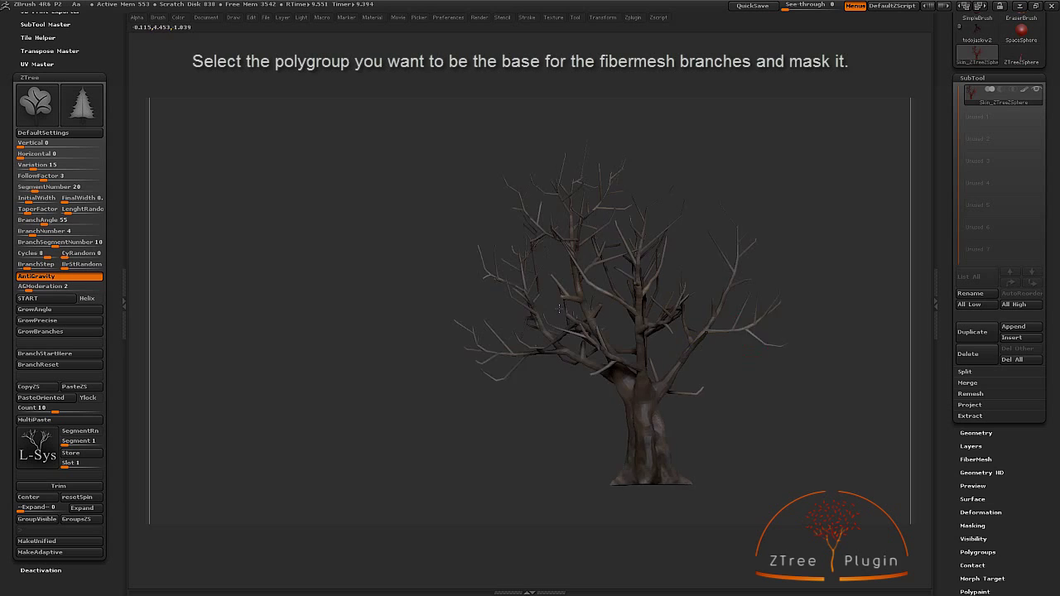
# Mask the thin outer twig polygroup, turn the tree slightly, and bring up the Fibers presets.
pyautogui.keyDown('ctrl'); pyautogui.keyDown('shift'); pyautogui.click(372, 263); pyautogui.keyUp('shift'); pyautogui.keyUp('ctrl')
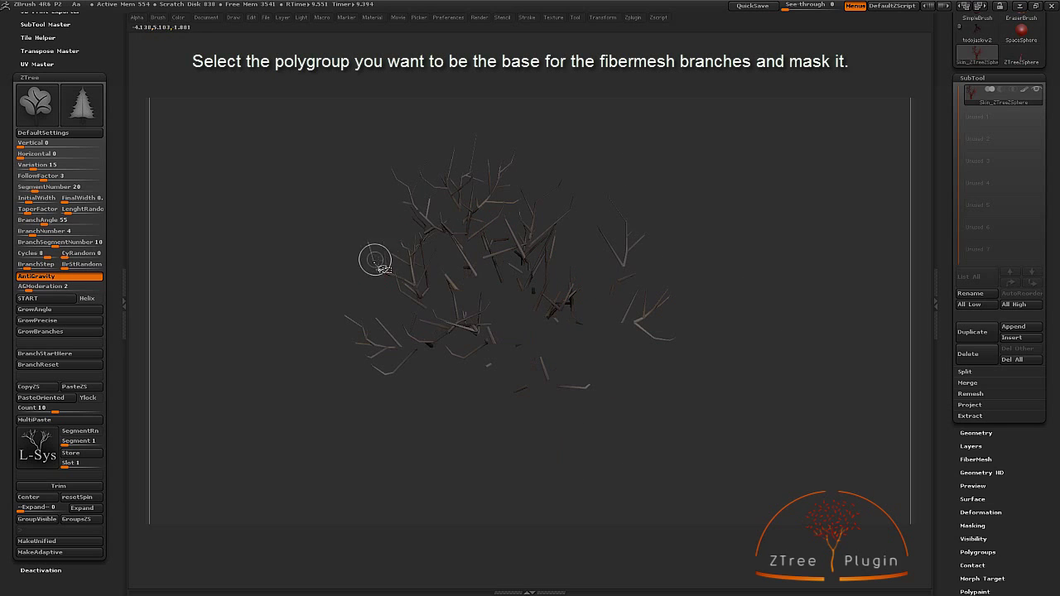
pyautogui.keyDown('ctrl'); pyautogui.keyDown('shift'); pyautogui.click(289, 222); pyautogui.keyUp('shift'); pyautogui.keyUp('ctrl')
pyautogui.moveTo(306, 243); pyautogui.dragTo(318, 91)
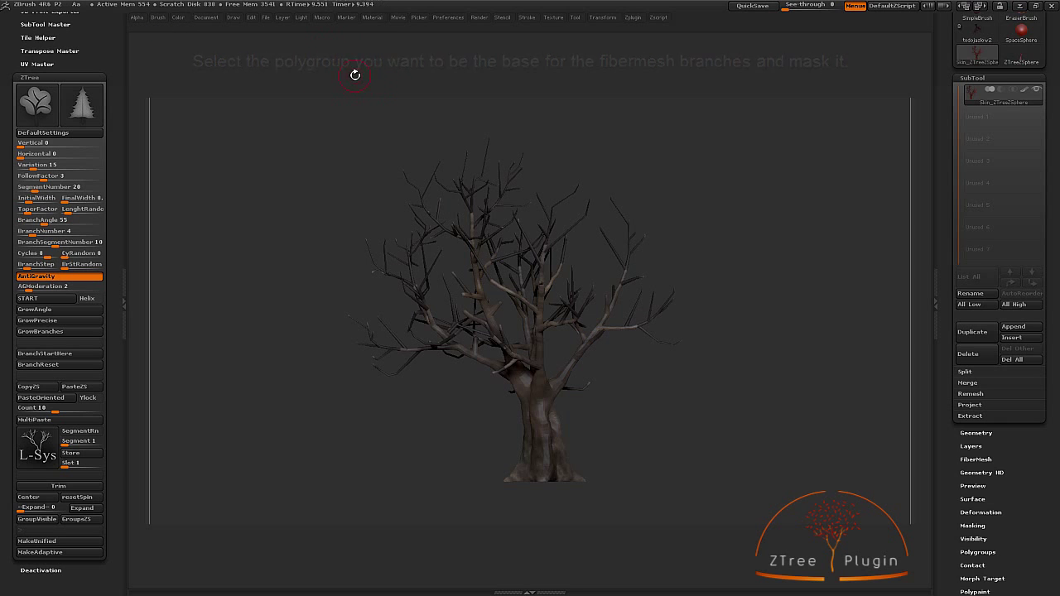
pyautogui.press(',')
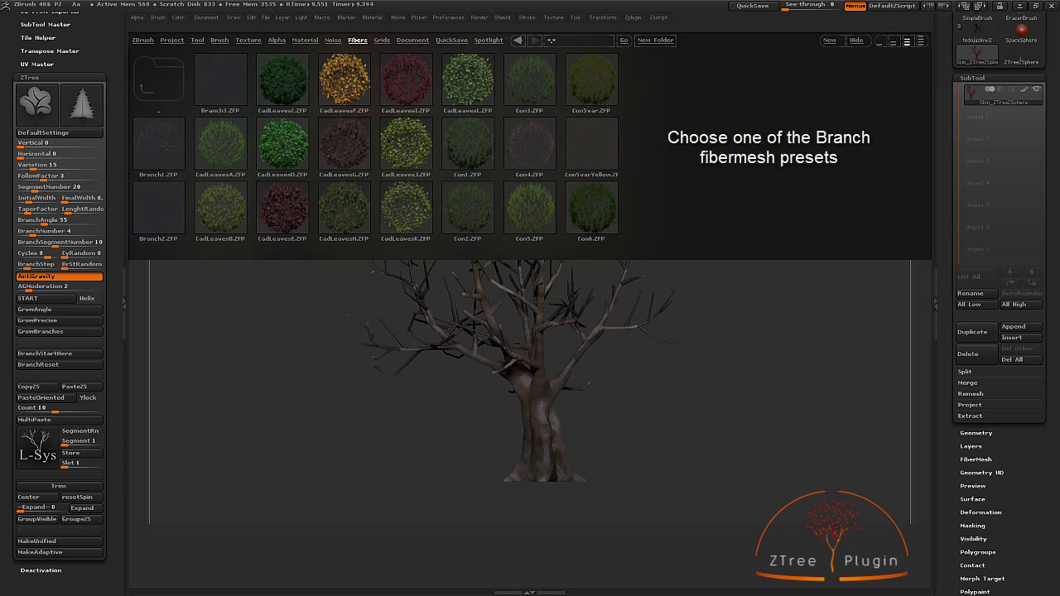
# Grow Branch1.ZFP twig fibers, accept them as a new subtool, and select Fibers12.
pyautogui.doubleClick(167, 146)
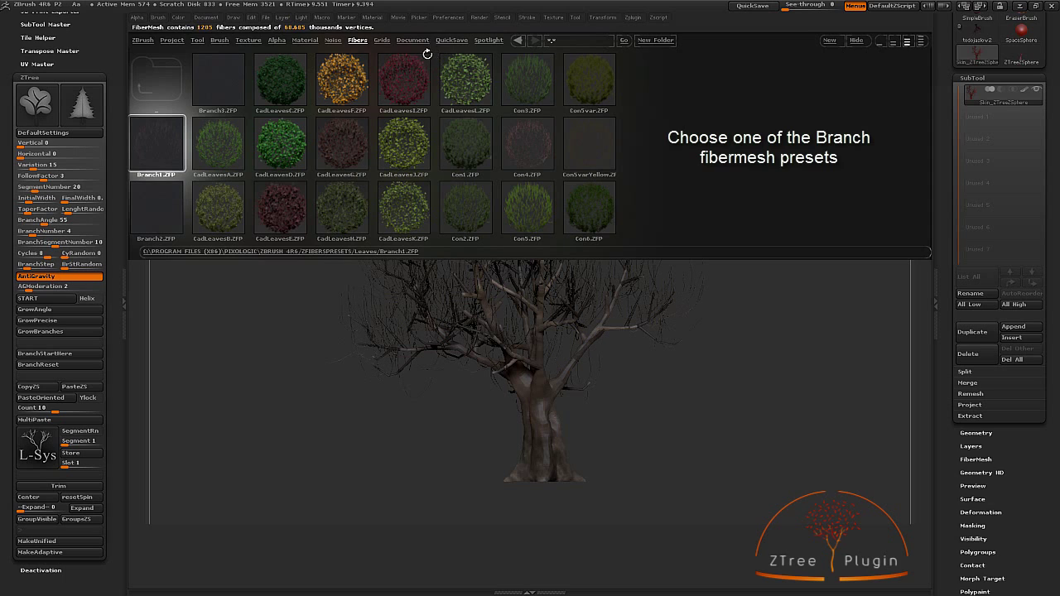
pyautogui.press(',')
pyautogui.click(976, 459)
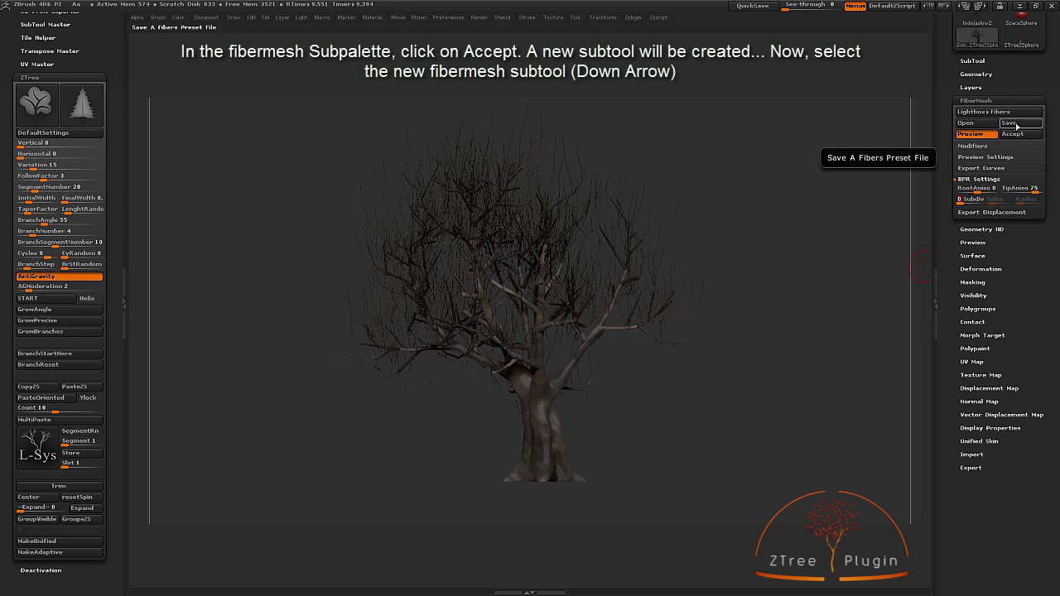
pyautogui.click(1012, 133)
pyautogui.click(844, 159)
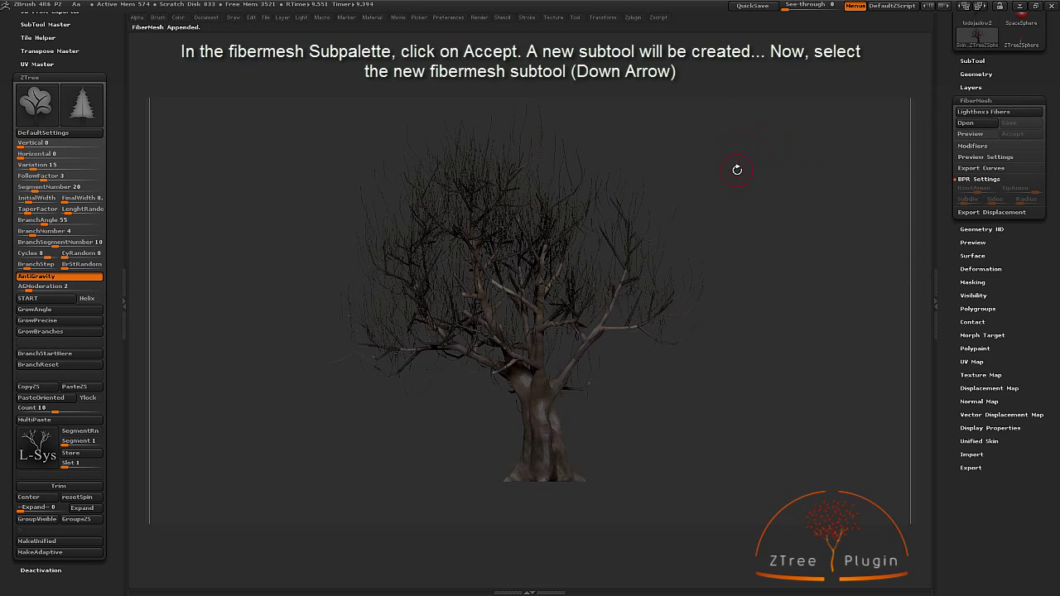
pyautogui.press('Down')
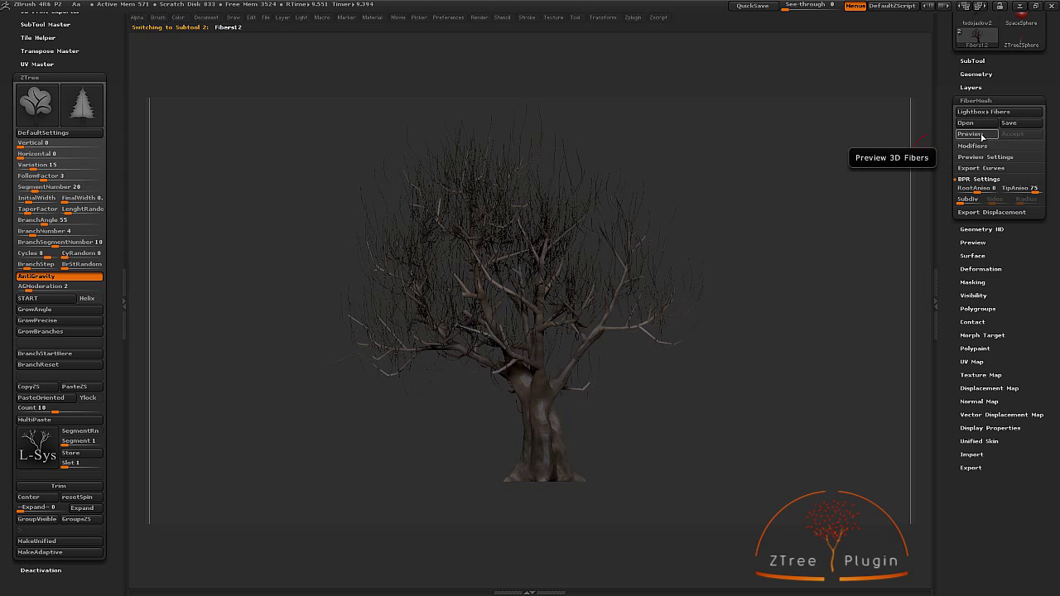
# Preview orange CadLeavesF.ZFP leaf fibers over the crown and expand the Modifiers panel.
pyautogui.click(982, 136)
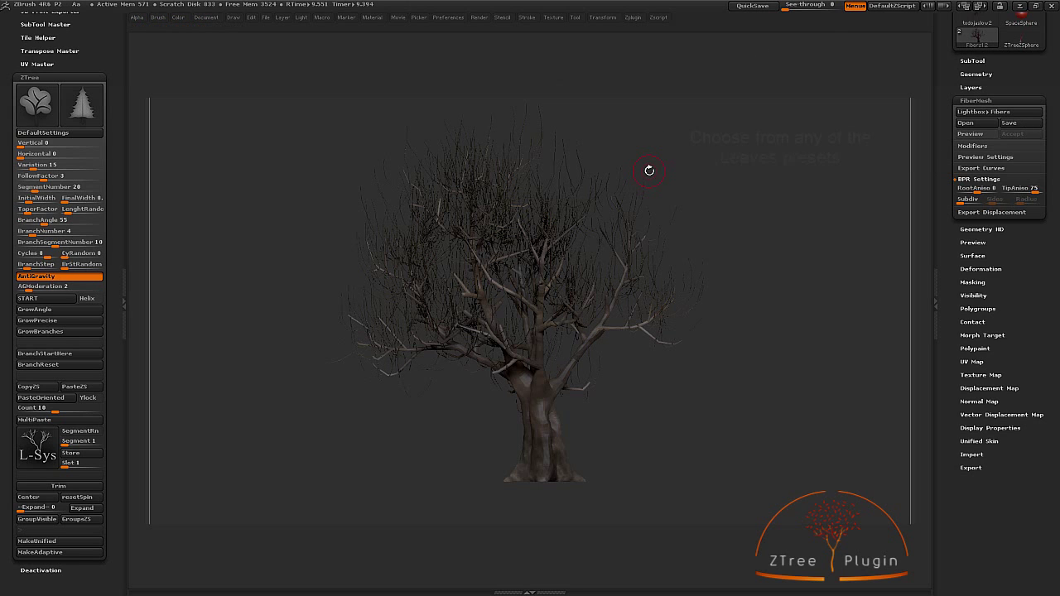
pyautogui.press(',')
pyautogui.doubleClick(341, 79)
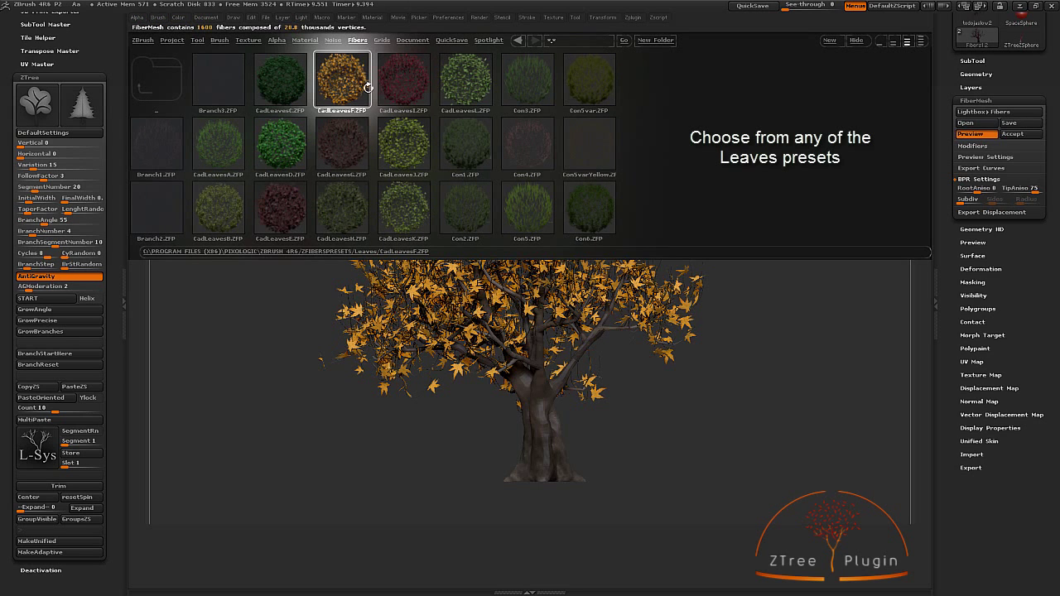
pyautogui.press(',')
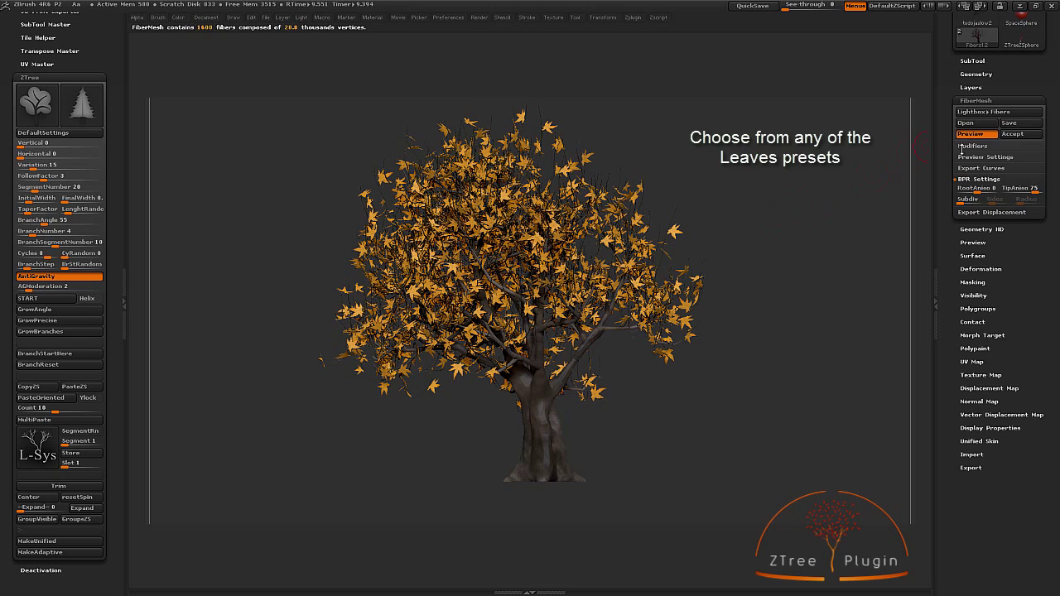
pyautogui.click(961, 146)
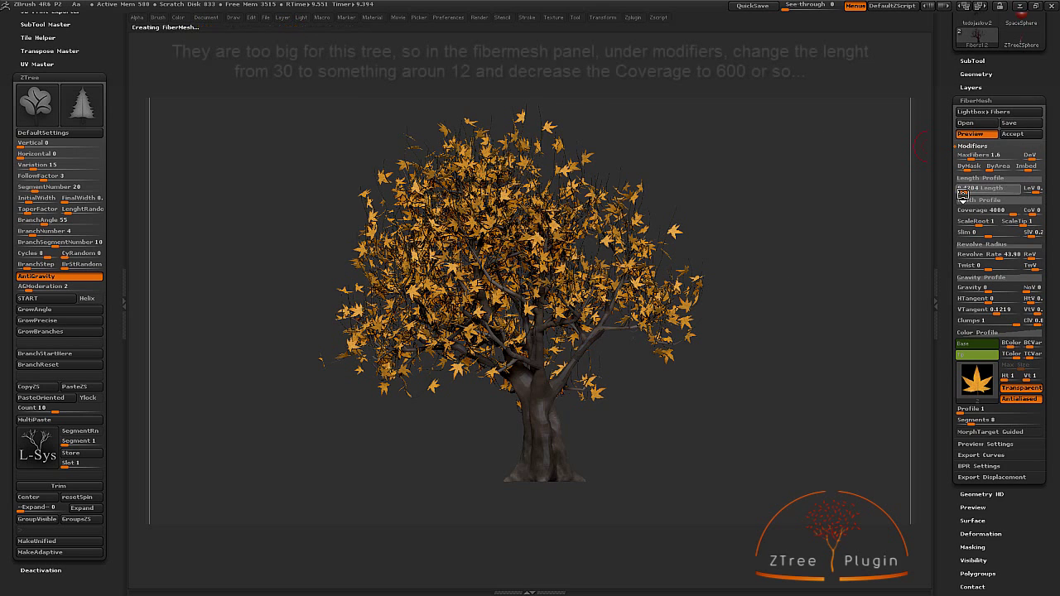
# Set leaf coverage near 550, length about 12, raise MaxFibers, and accept as a subtool.
pyautogui.moveTo(1012, 210); pyautogui.dragTo(991, 210)
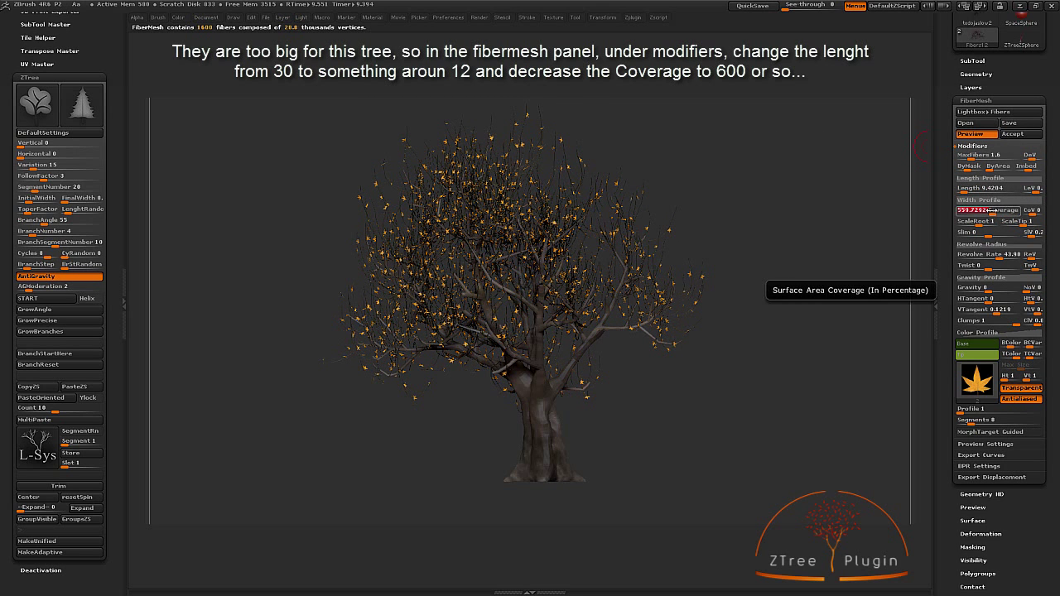
pyautogui.click(964, 192)
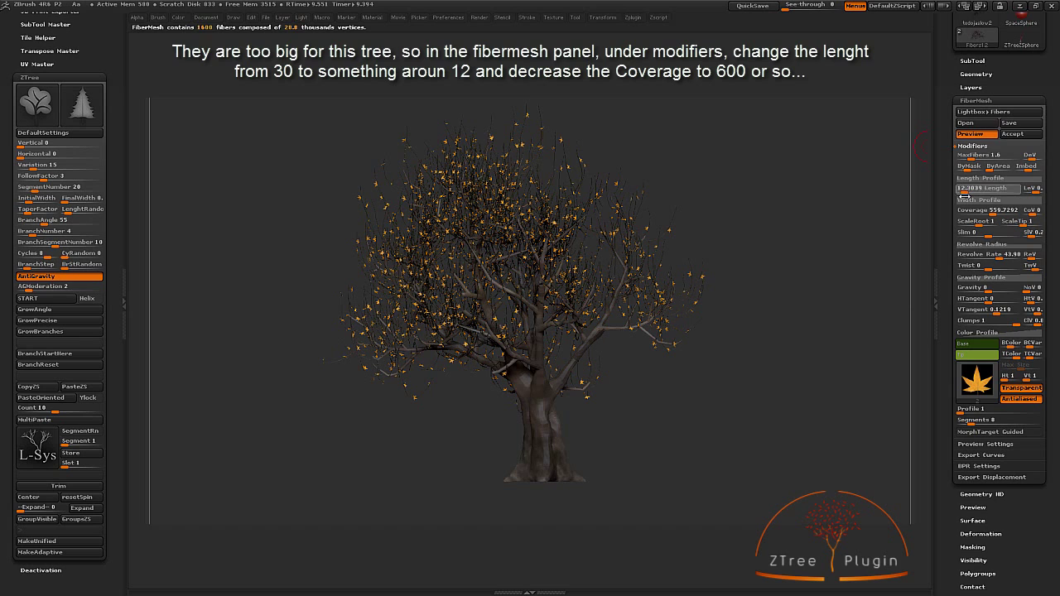
pyautogui.moveTo(996, 155); pyautogui.dragTo(1011, 156)
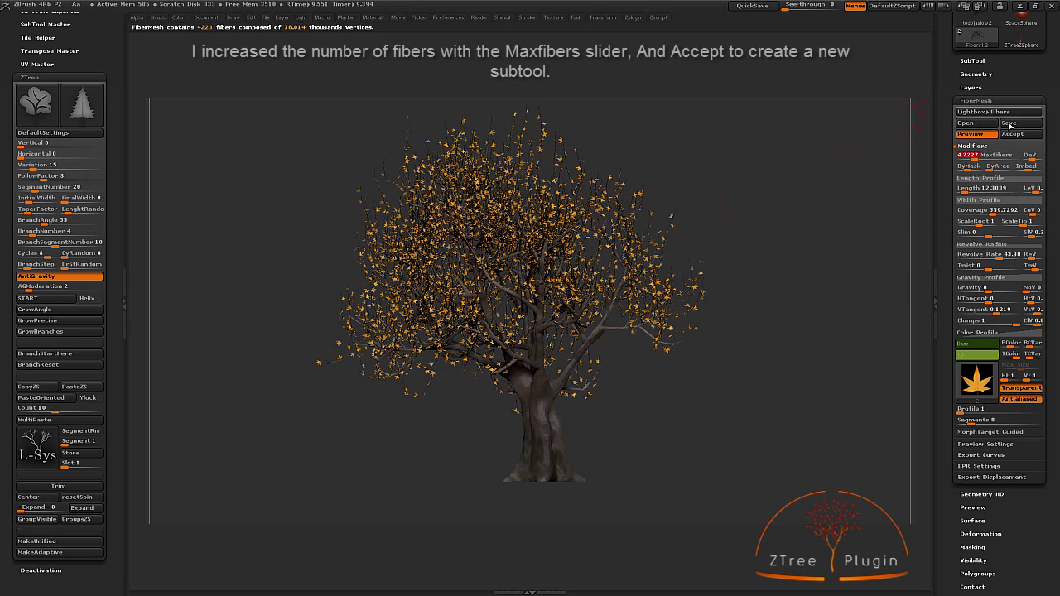
pyautogui.click(1010, 135)
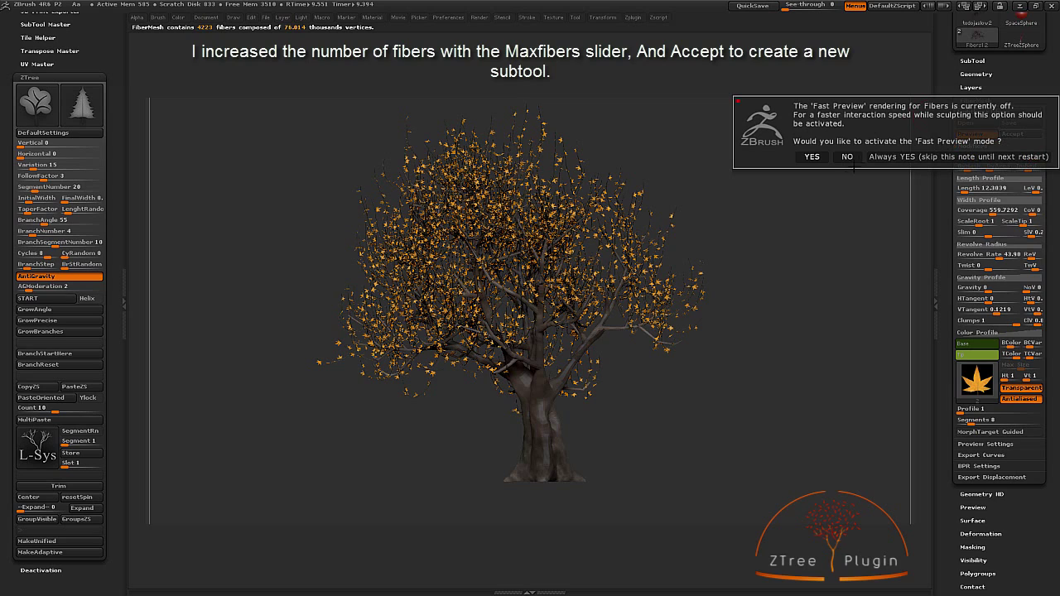
pyautogui.click(847, 157)
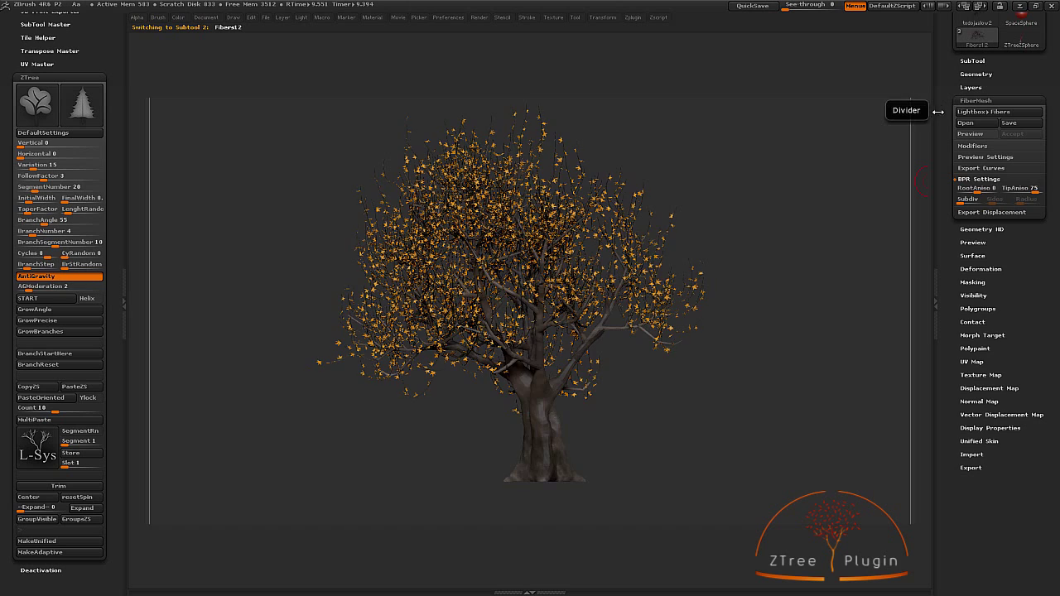
# Preview dark red CadLeavesG.ZFP leaves with coverage lowered to 560 and fibers raised to about 5400.
pyautogui.click(982, 111)
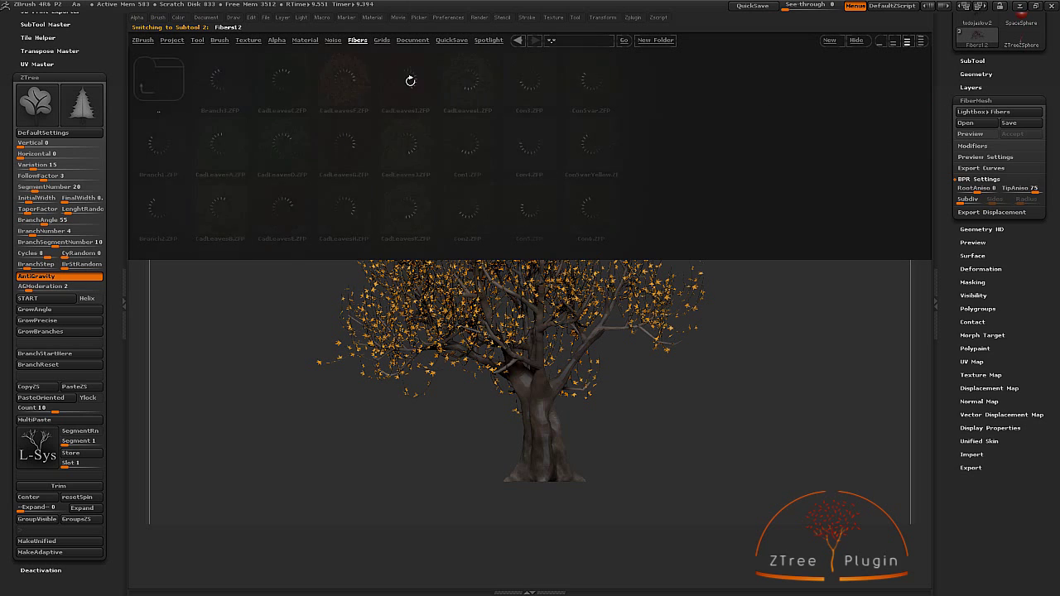
pyautogui.click(354, 143)
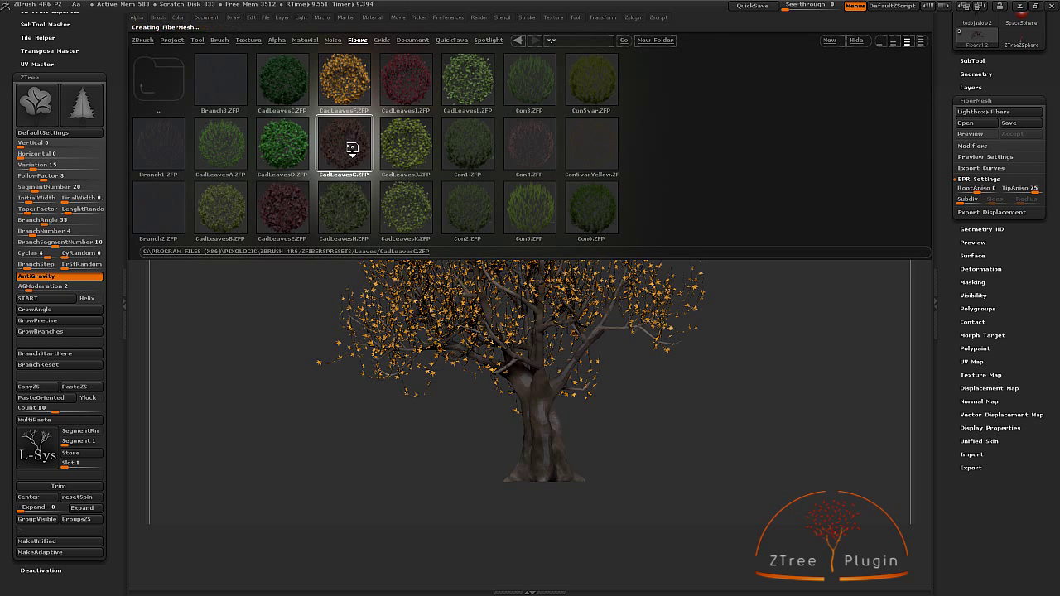
pyautogui.press(',')
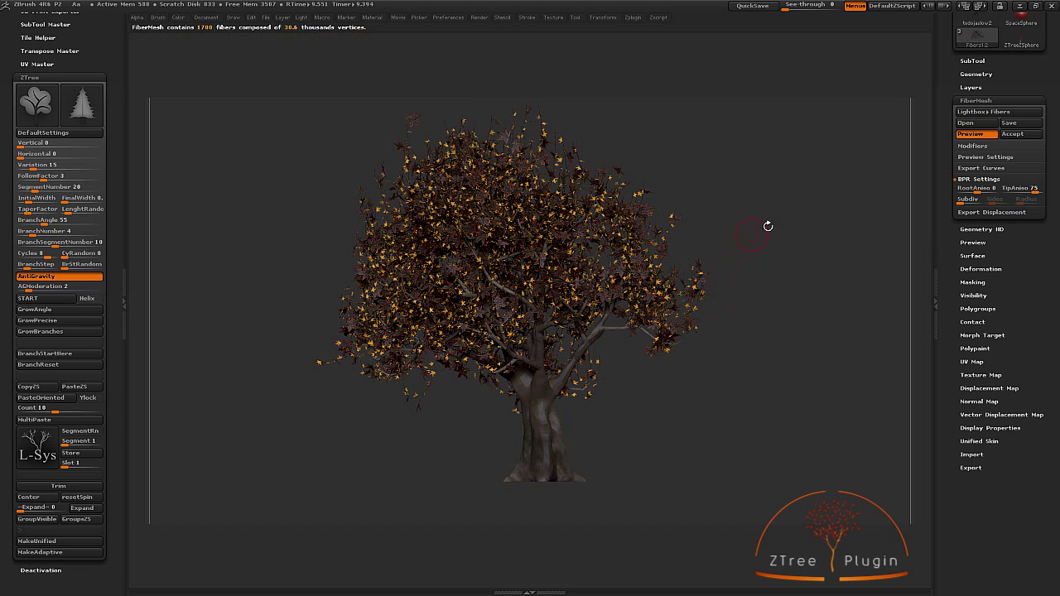
pyautogui.click(980, 146)
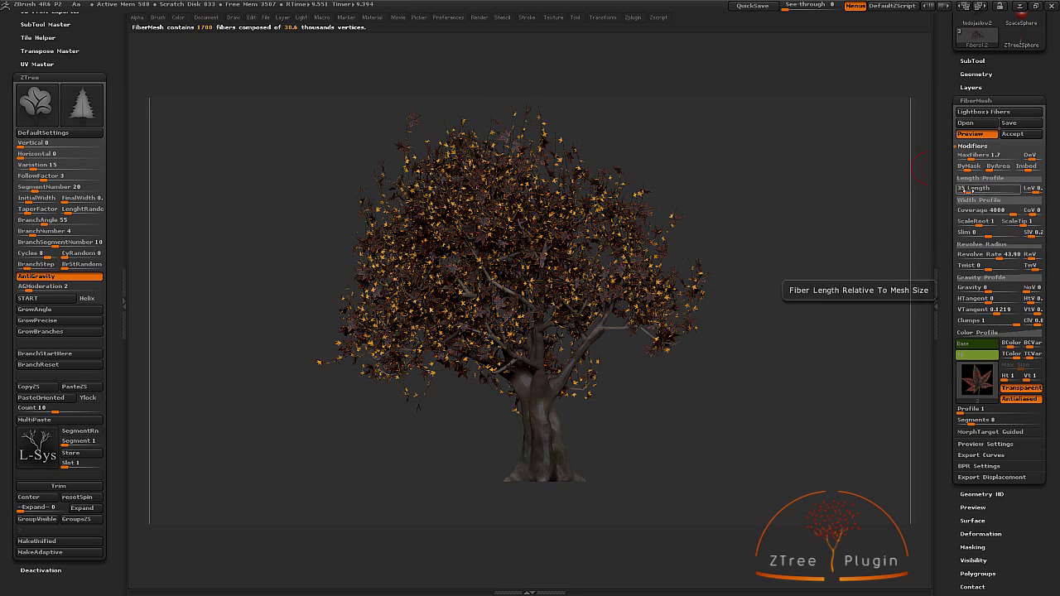
pyautogui.moveTo(985, 210); pyautogui.dragTo(992, 212)
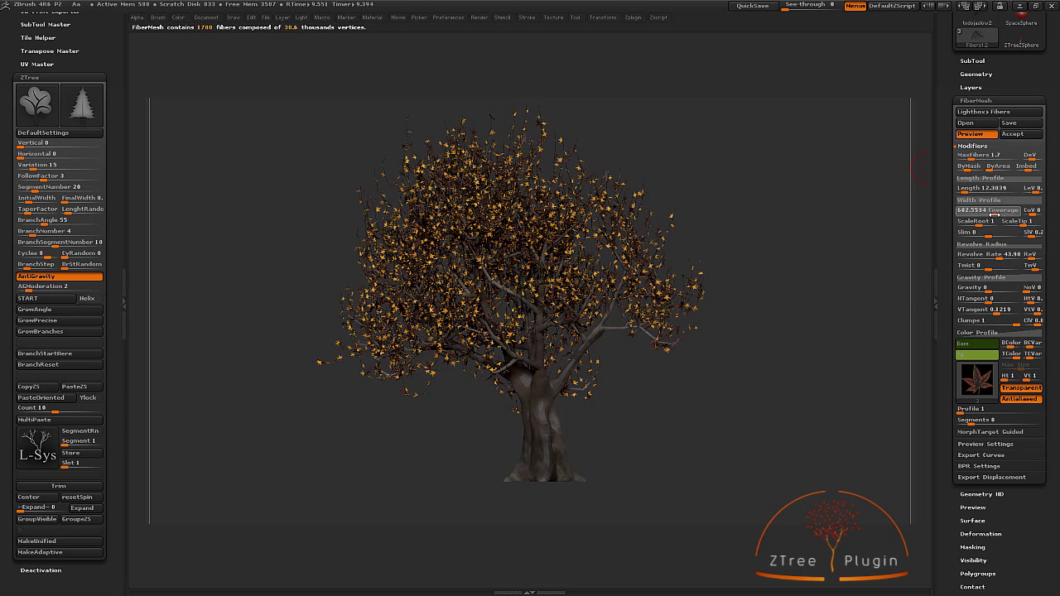
pyautogui.moveTo(984, 155); pyautogui.dragTo(952, 167)
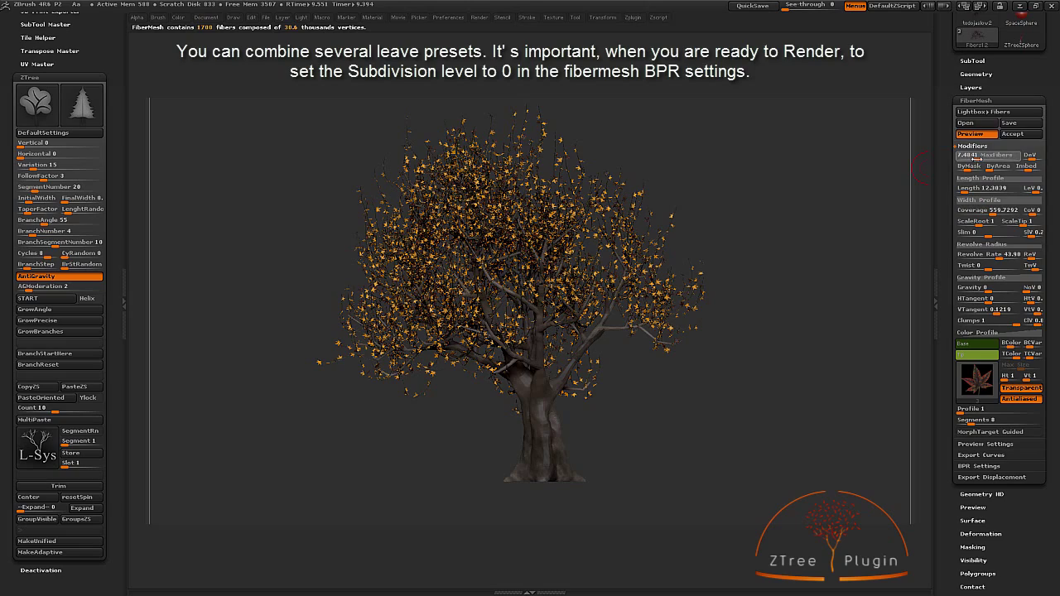
# Expand the FiberMesh BPR Settings and turn the tree around its vertical axis.
pyautogui.click(978, 466)
pyautogui.moveTo(689, 159); pyautogui.dragTo(700, 152)
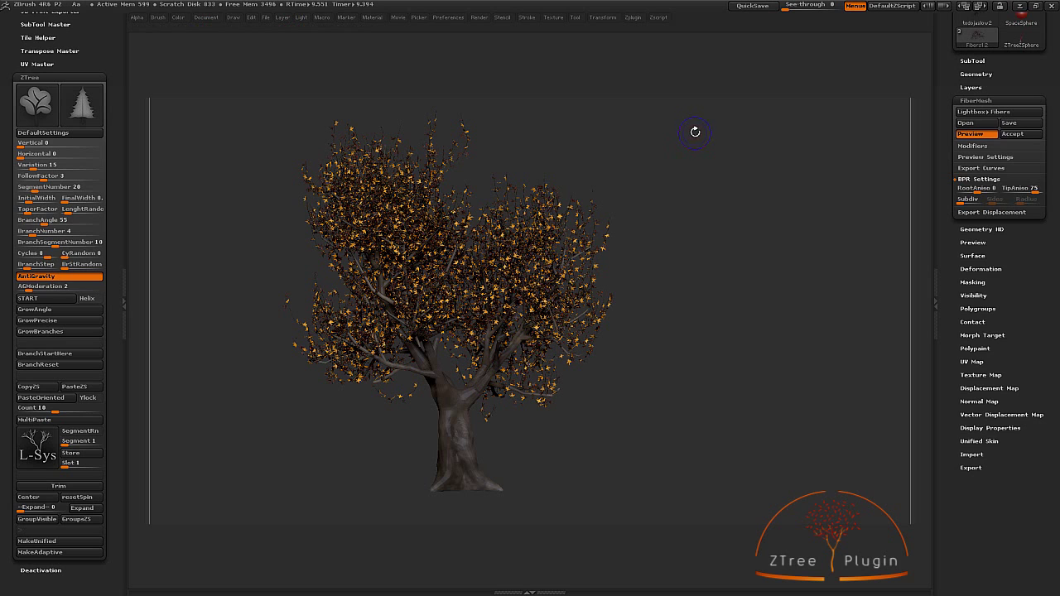